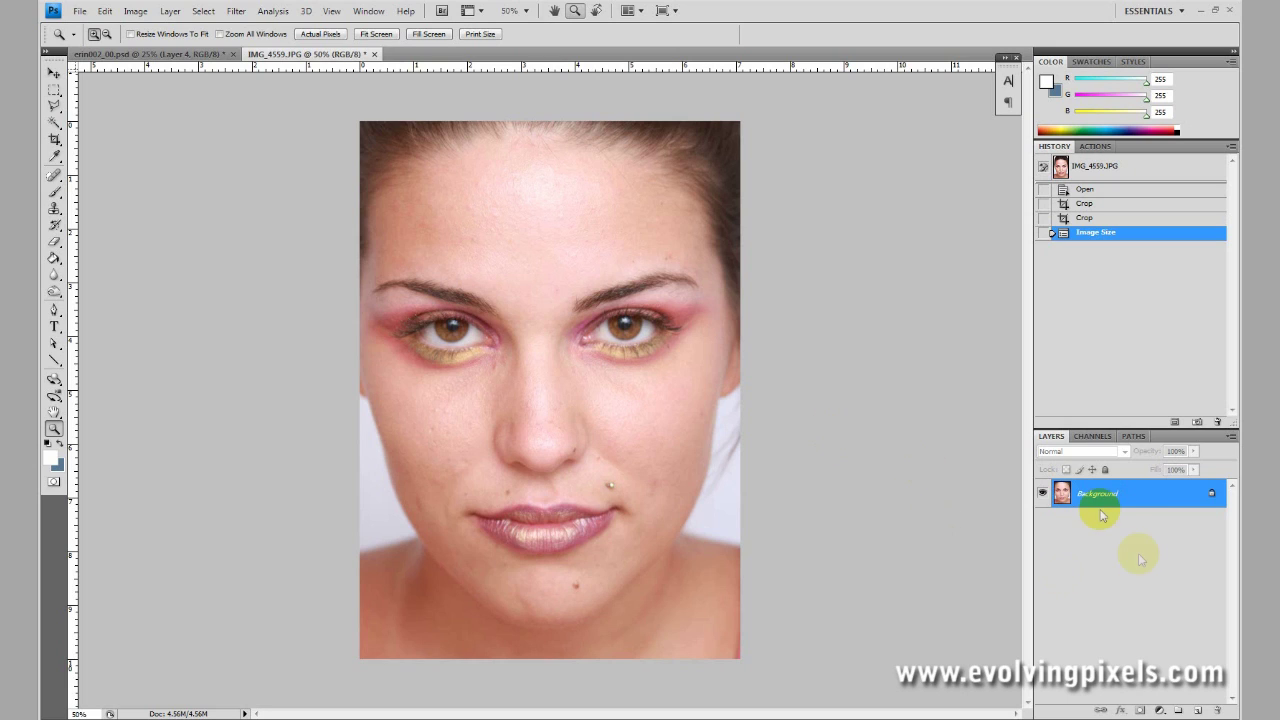
Step: Duplicate the Background layer under its default name
click(1096, 495)
right_click(1098, 497)
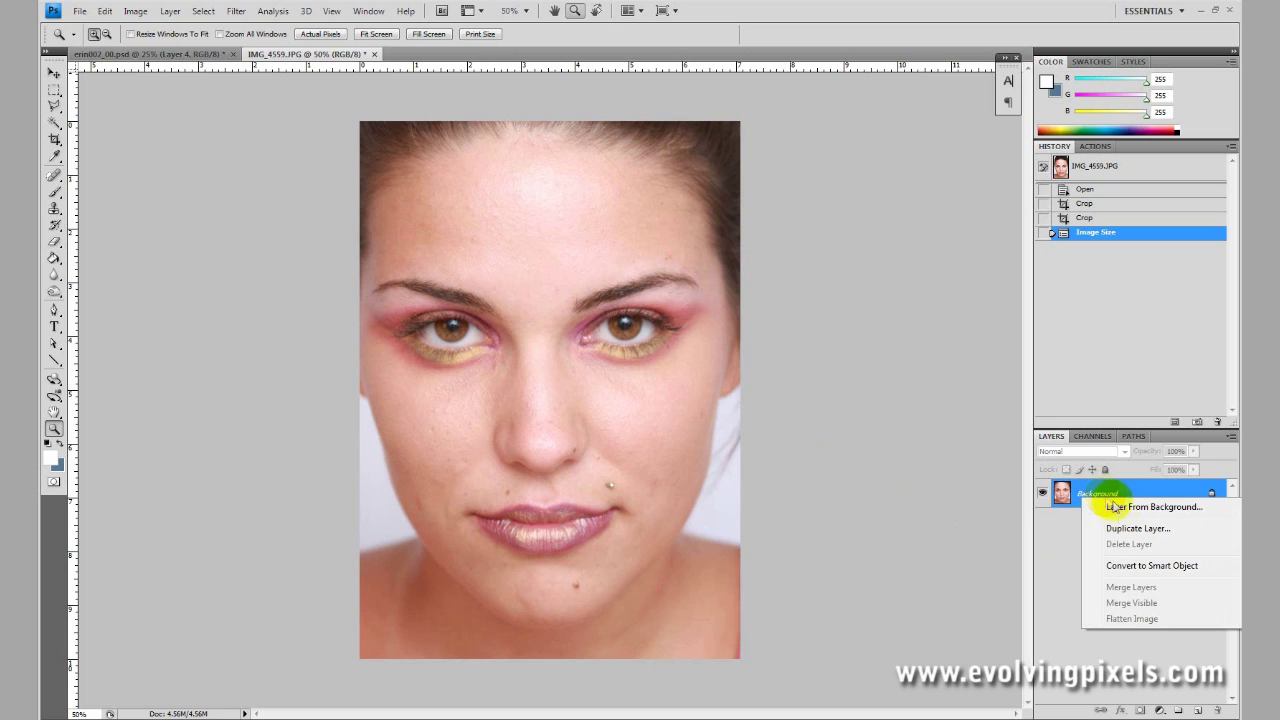
click(1125, 528)
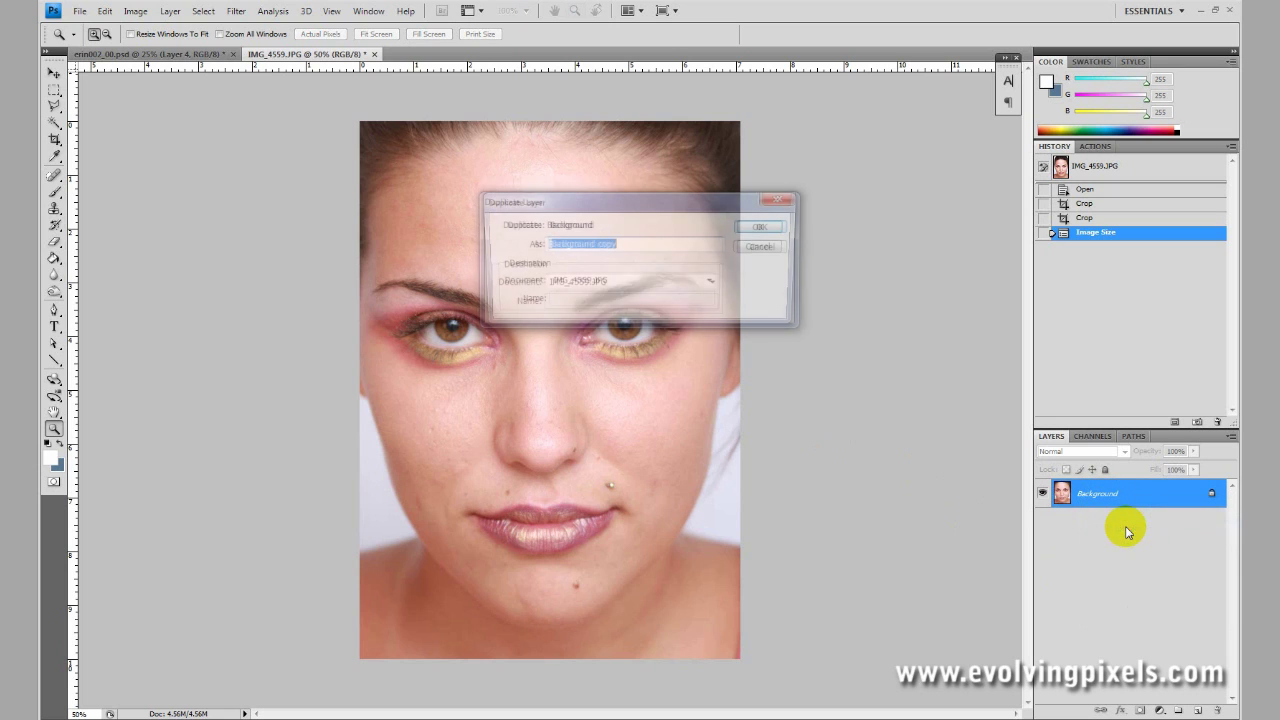
click(764, 225)
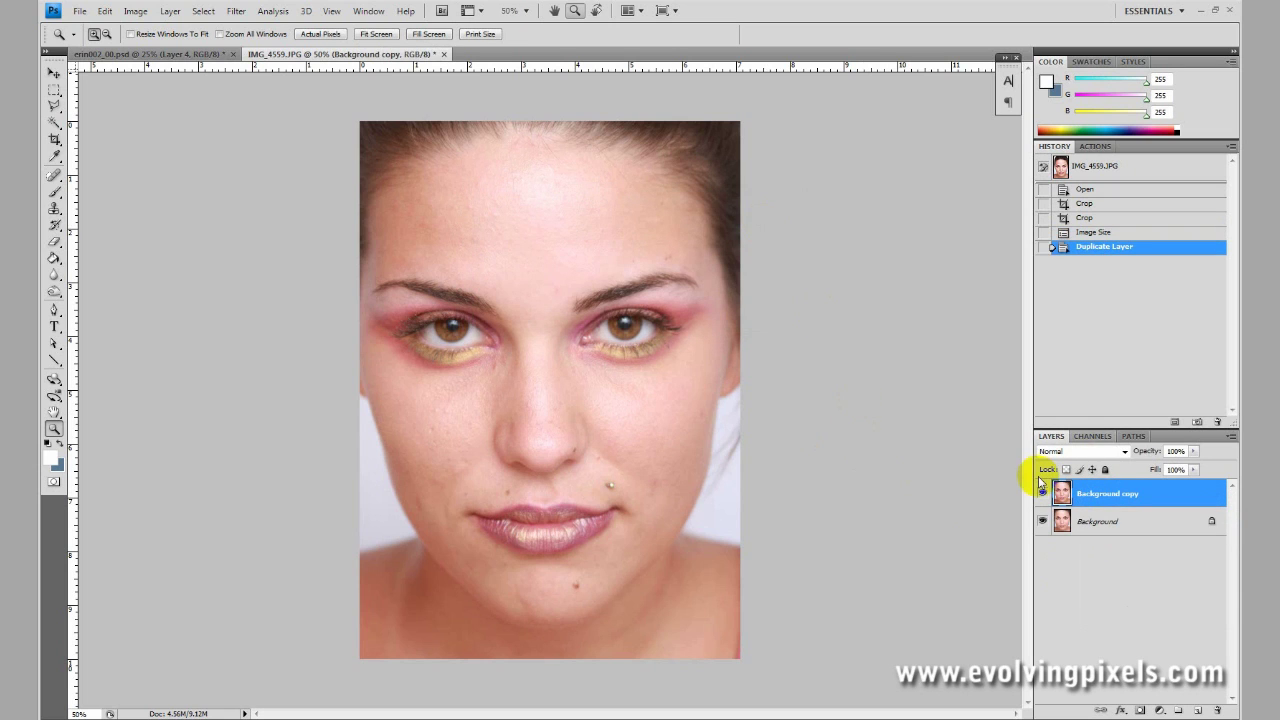
key(v)
drag(580, 391, 722, 441)
drag(597, 423, 609, 414)
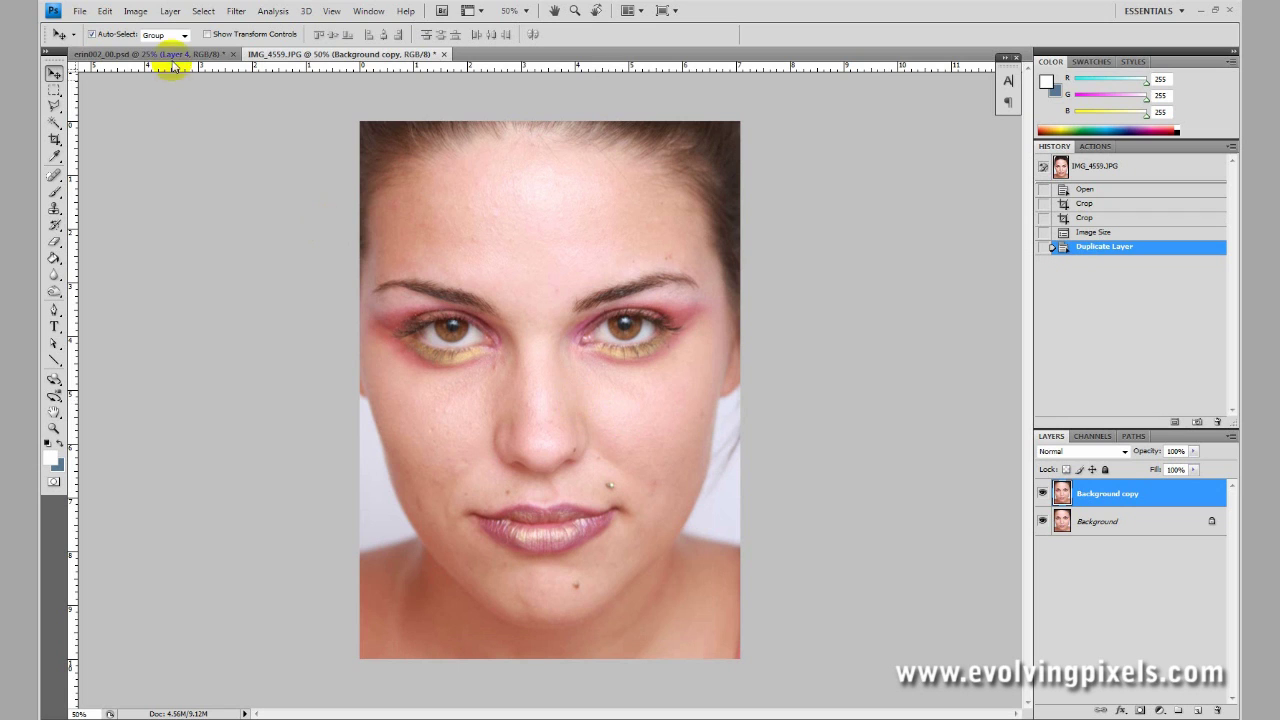
Step: Apply a Brightness/Contrast adjustment to the duplicate layer with brightness -7 and contrast 17
click(134, 17)
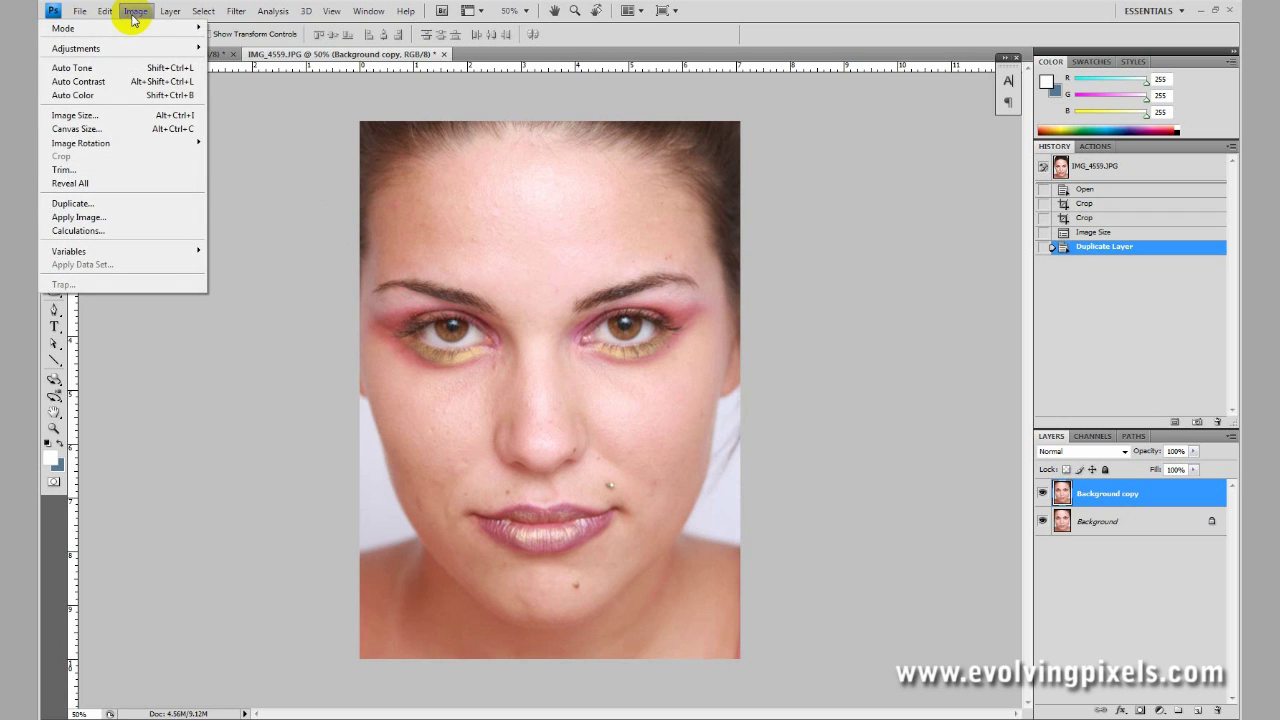
mouse_move(131, 50)
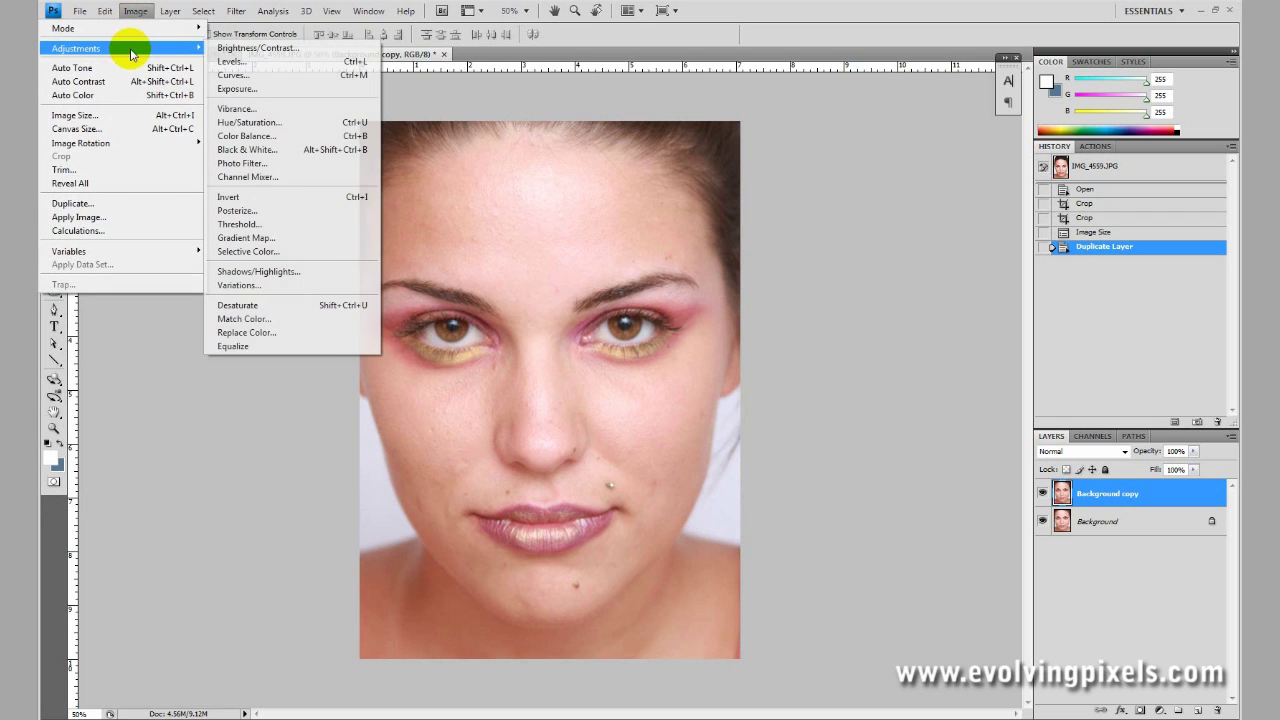
click(255, 48)
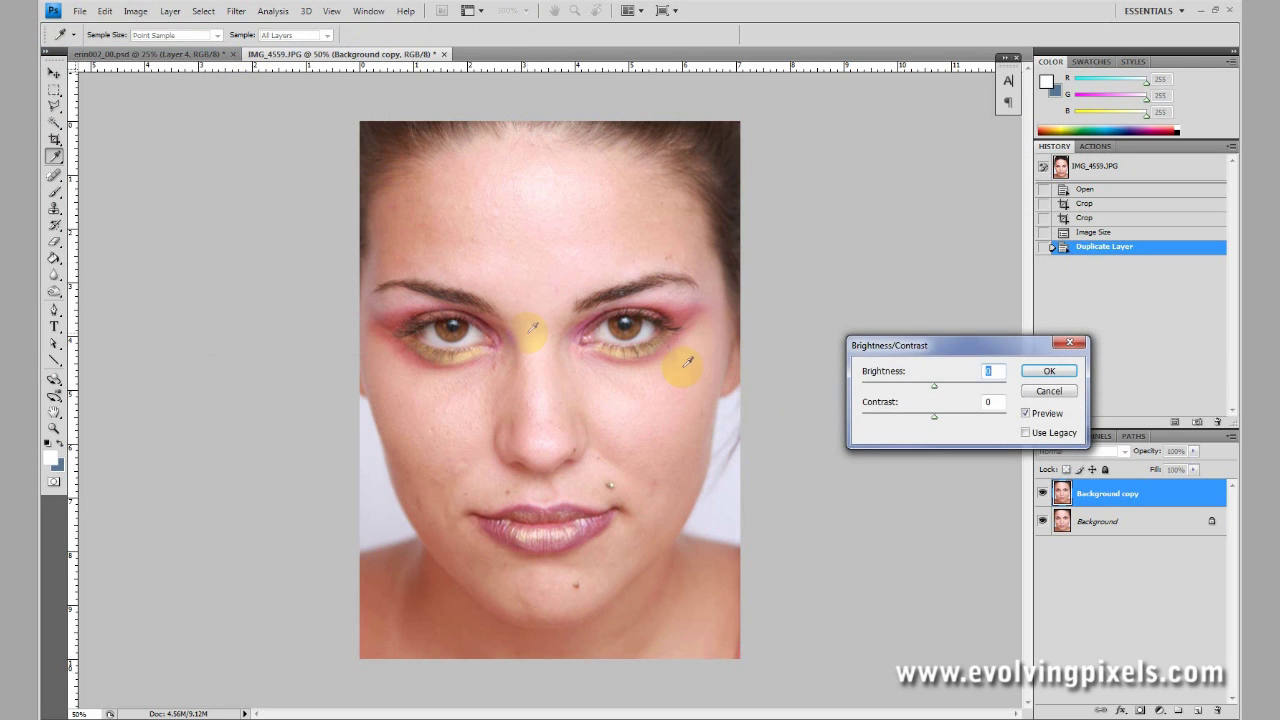
drag(934, 386, 931, 388)
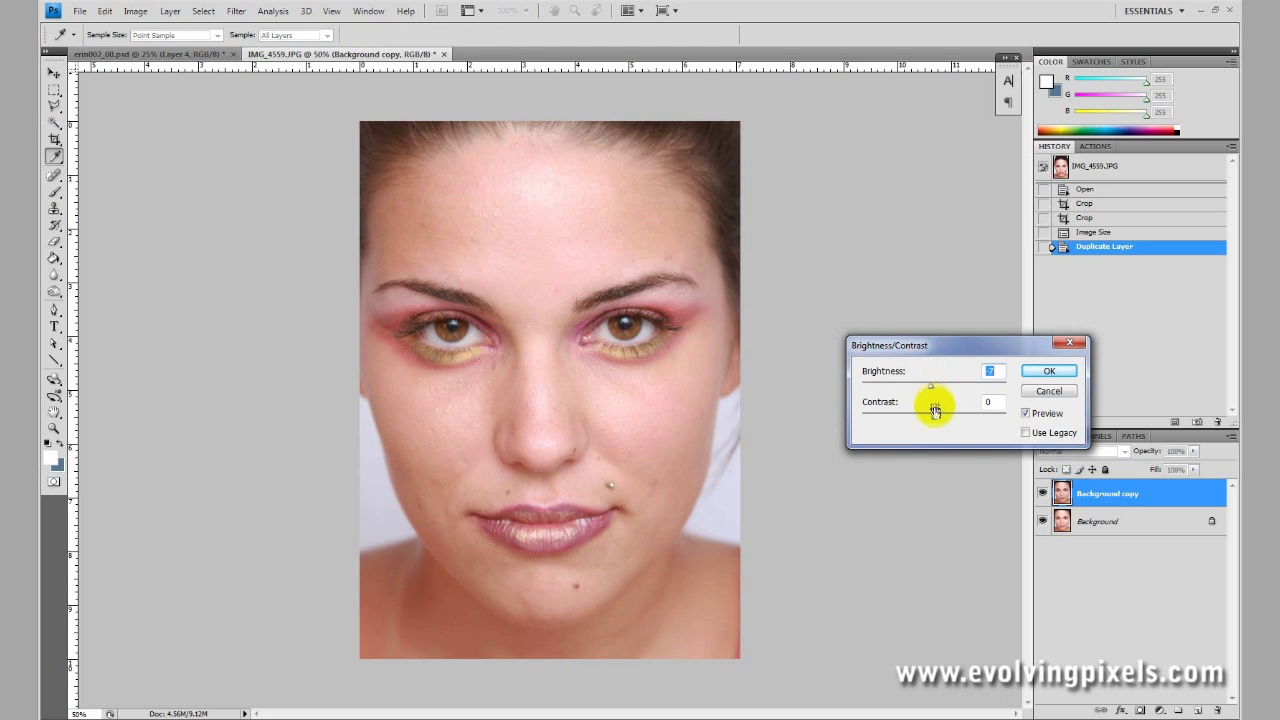
mouse_move(934, 410)
mouse_down()
mouse_move(951, 419)
mouse_move(904, 419)
mouse_move(956, 417)
mouse_move(944, 415)
mouse_up()
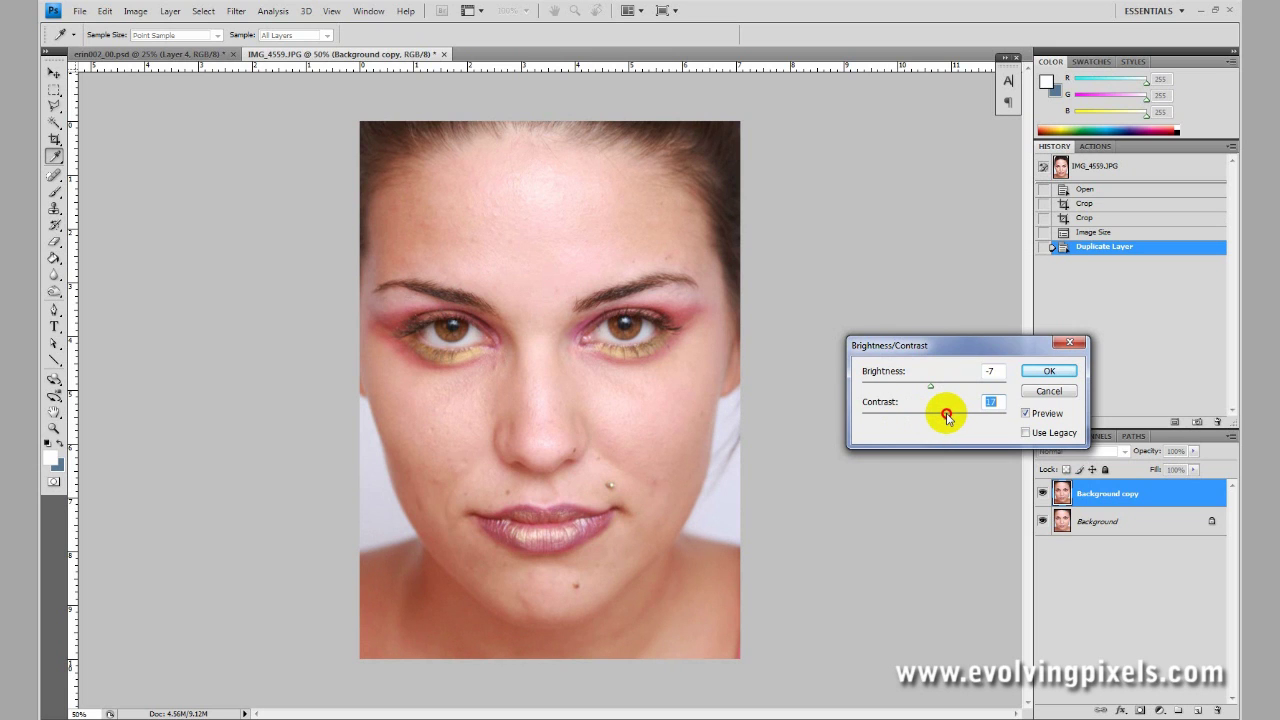
click(1049, 371)
key(v)
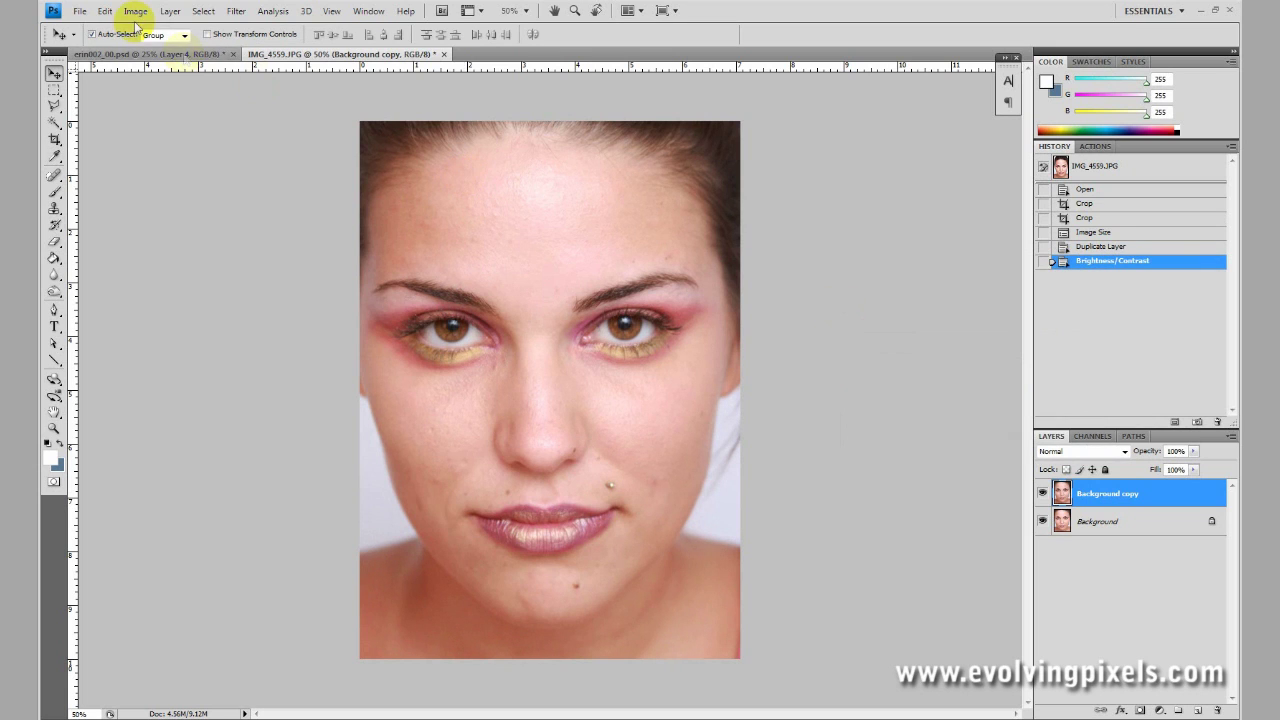
Step: Apply a Curves adjustment with a highlight point at about input 208, output 202 and a shadow point at about input 72, output 60
click(105, 12)
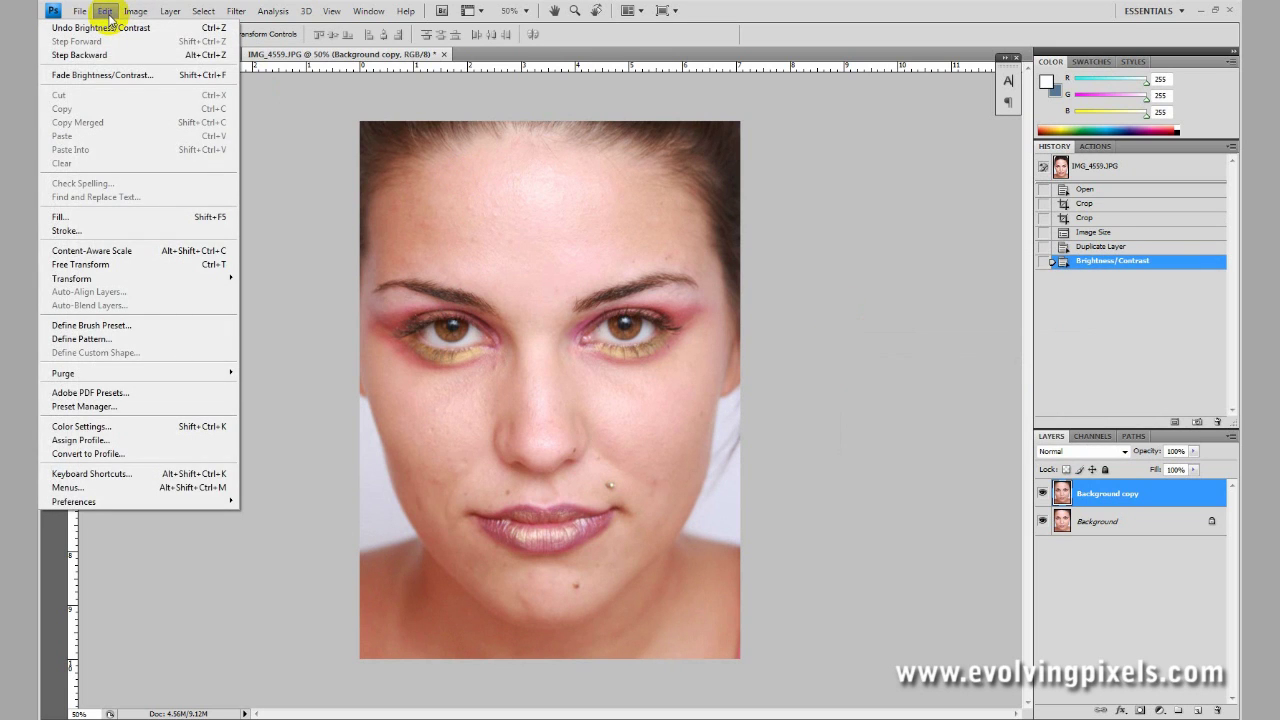
click(134, 12)
click(134, 12)
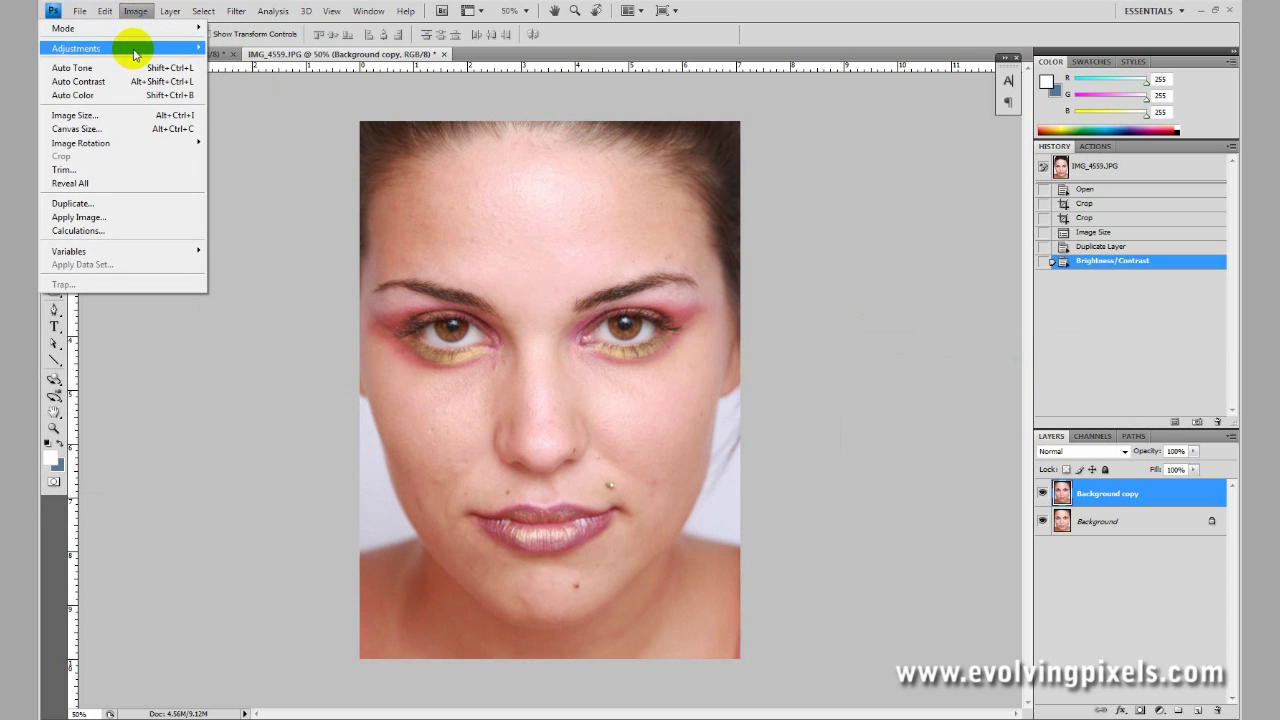
mouse_move(135, 53)
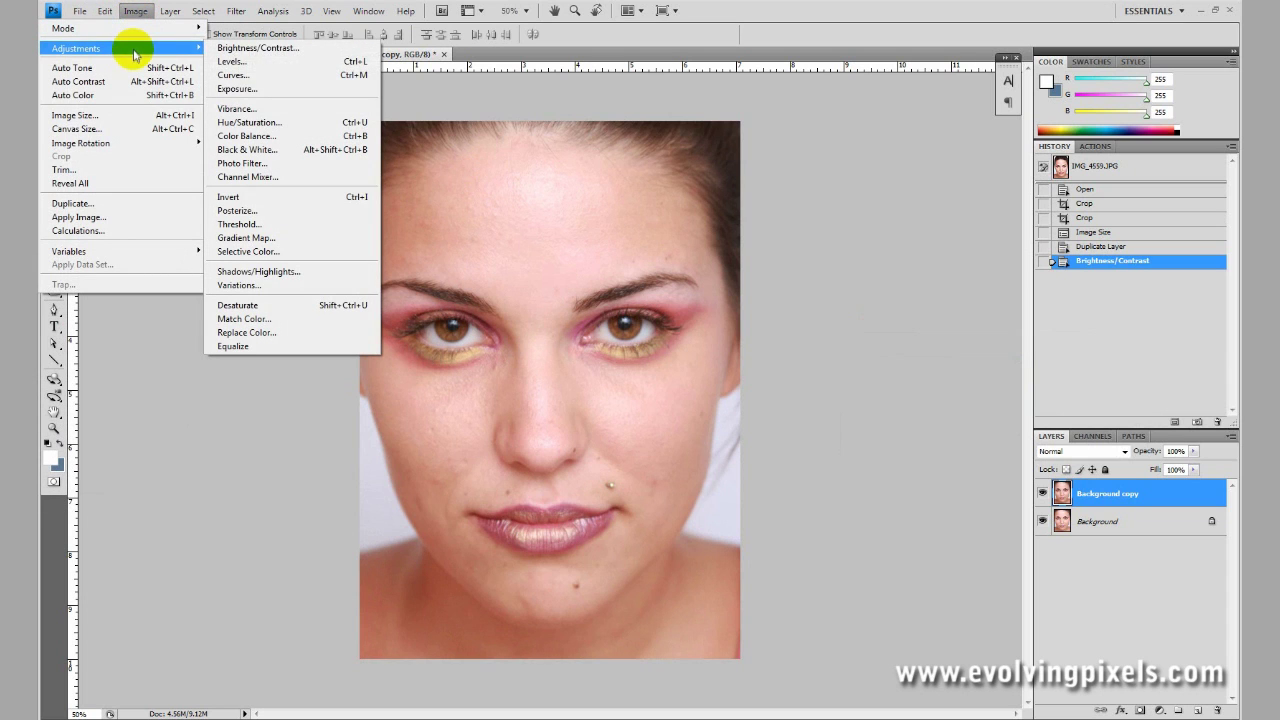
click(266, 76)
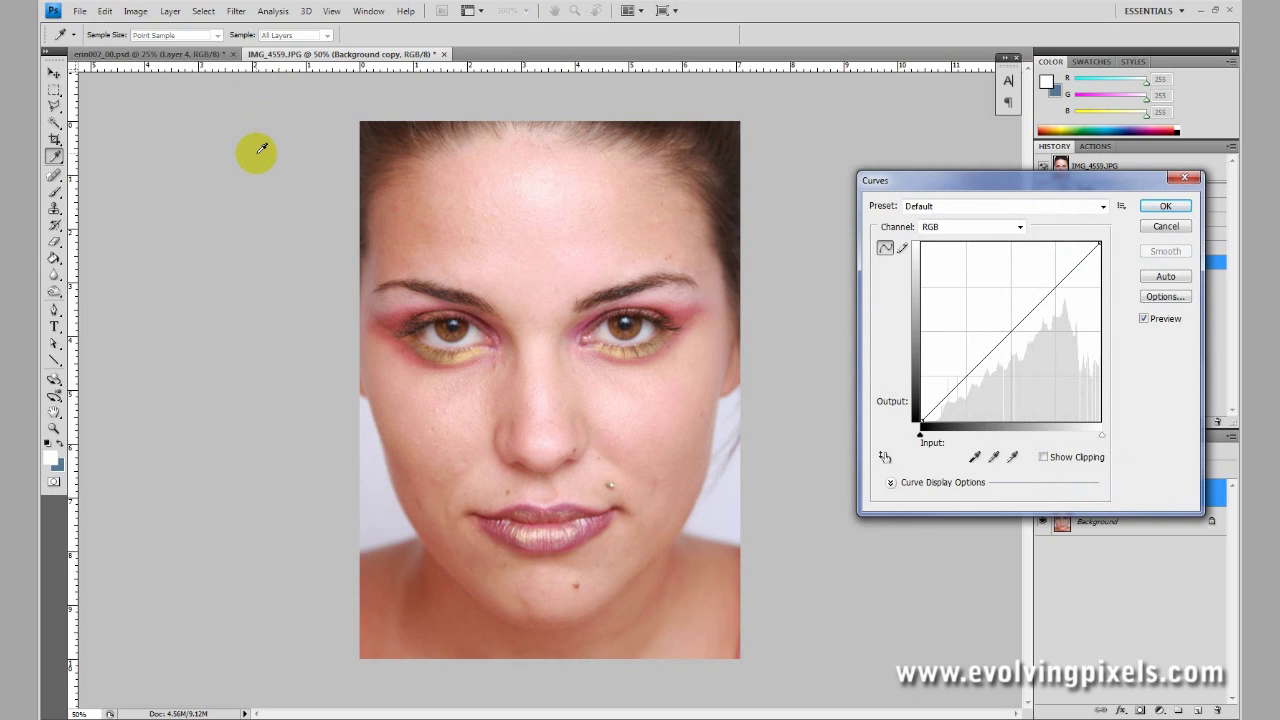
click(968, 374)
drag(968, 374, 982, 399)
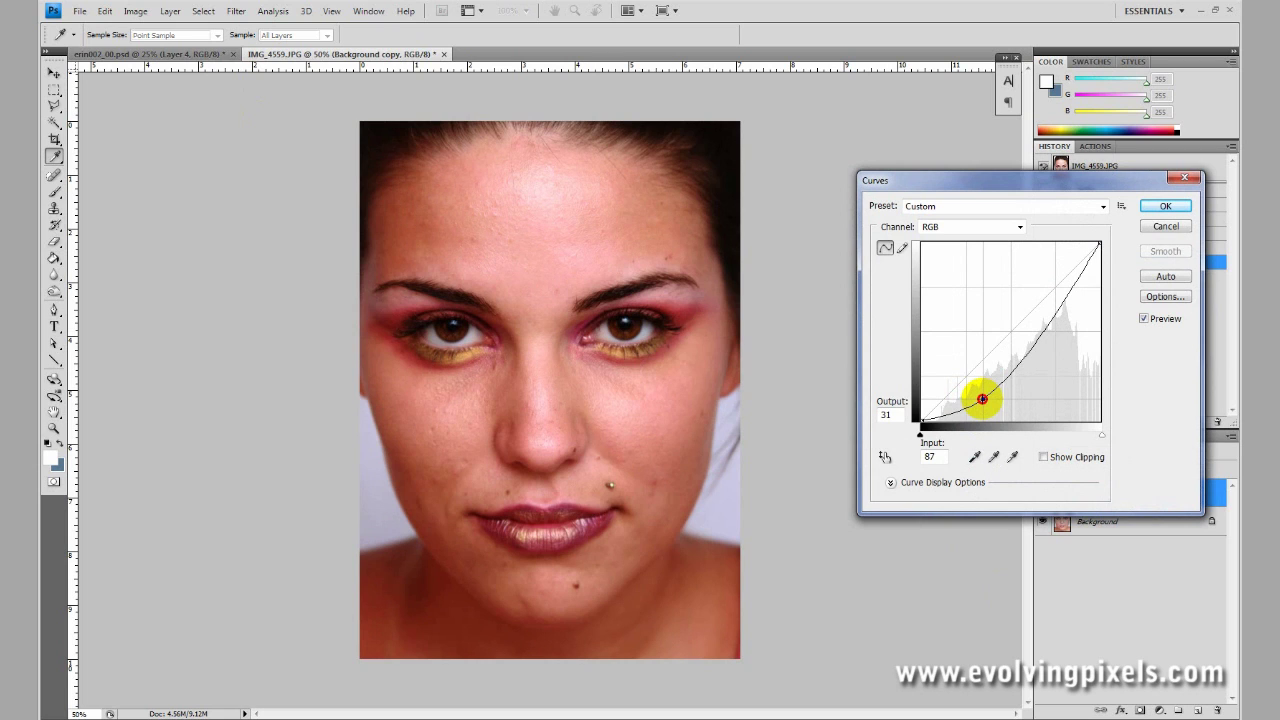
drag(982, 399, 960, 381)
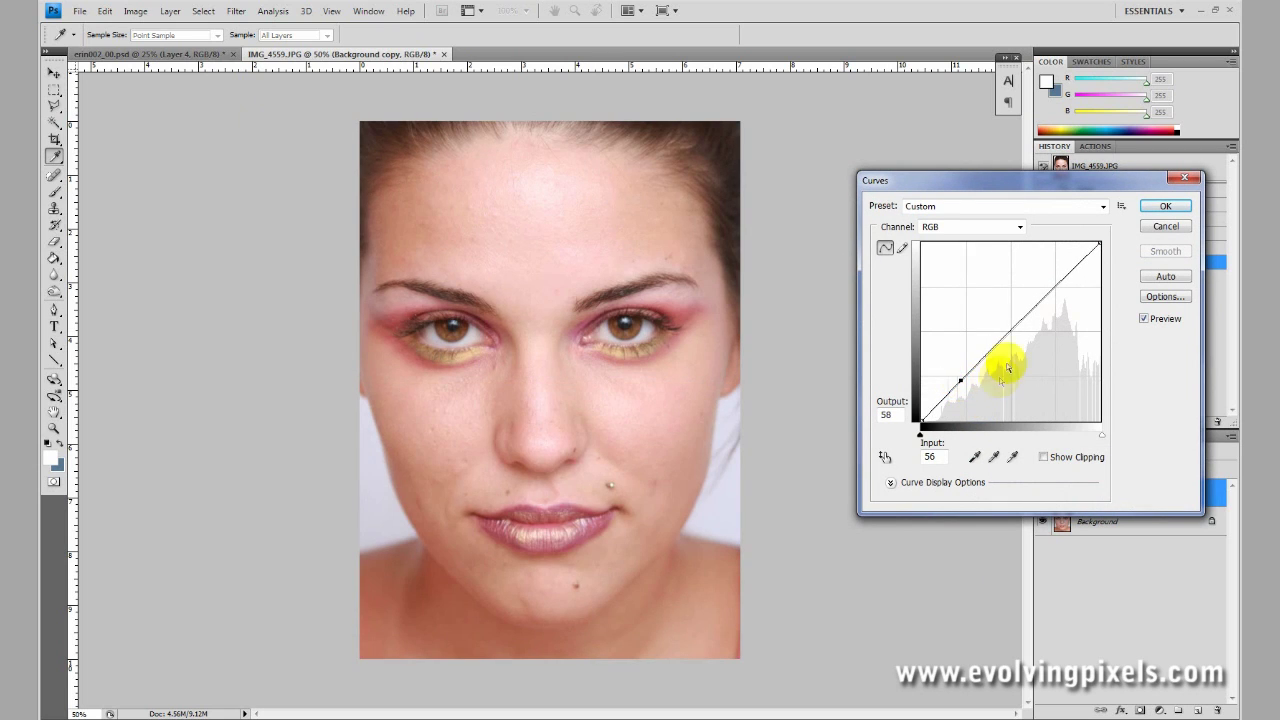
mouse_move(1066, 266)
mouse_down()
mouse_move(1046, 260)
mouse_move(1066, 280)
mouse_up()
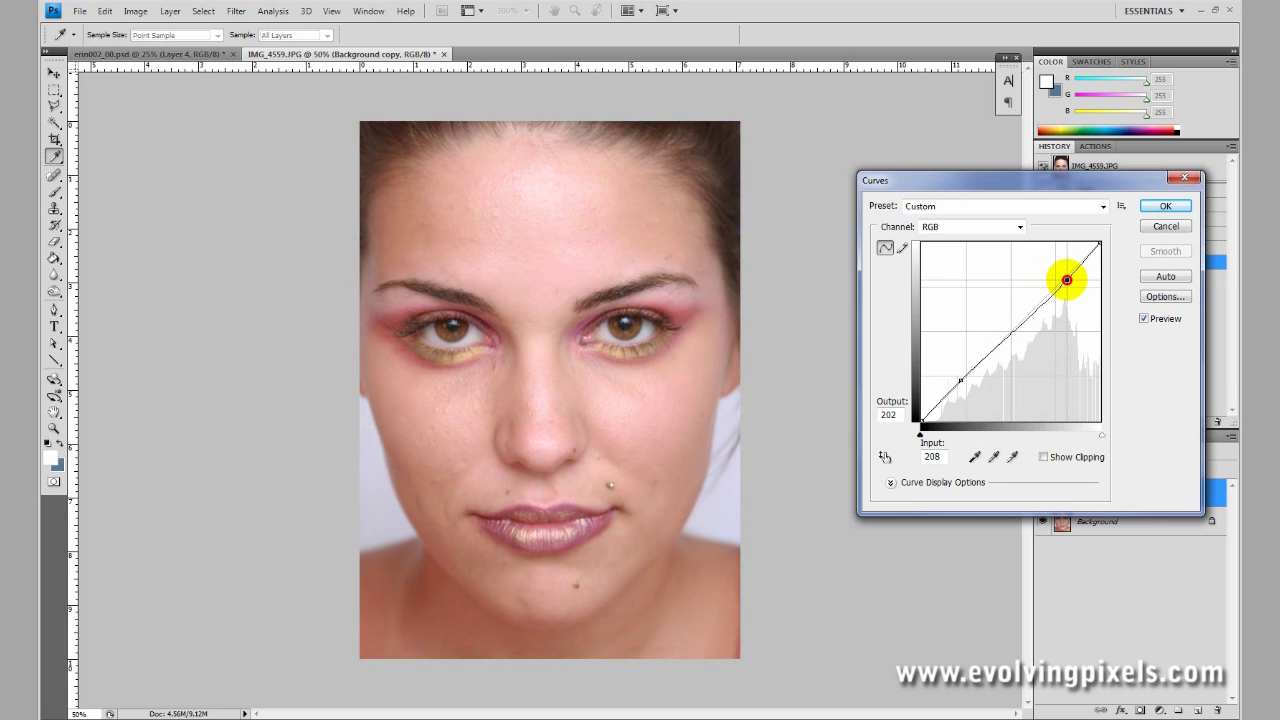
drag(960, 380, 972, 382)
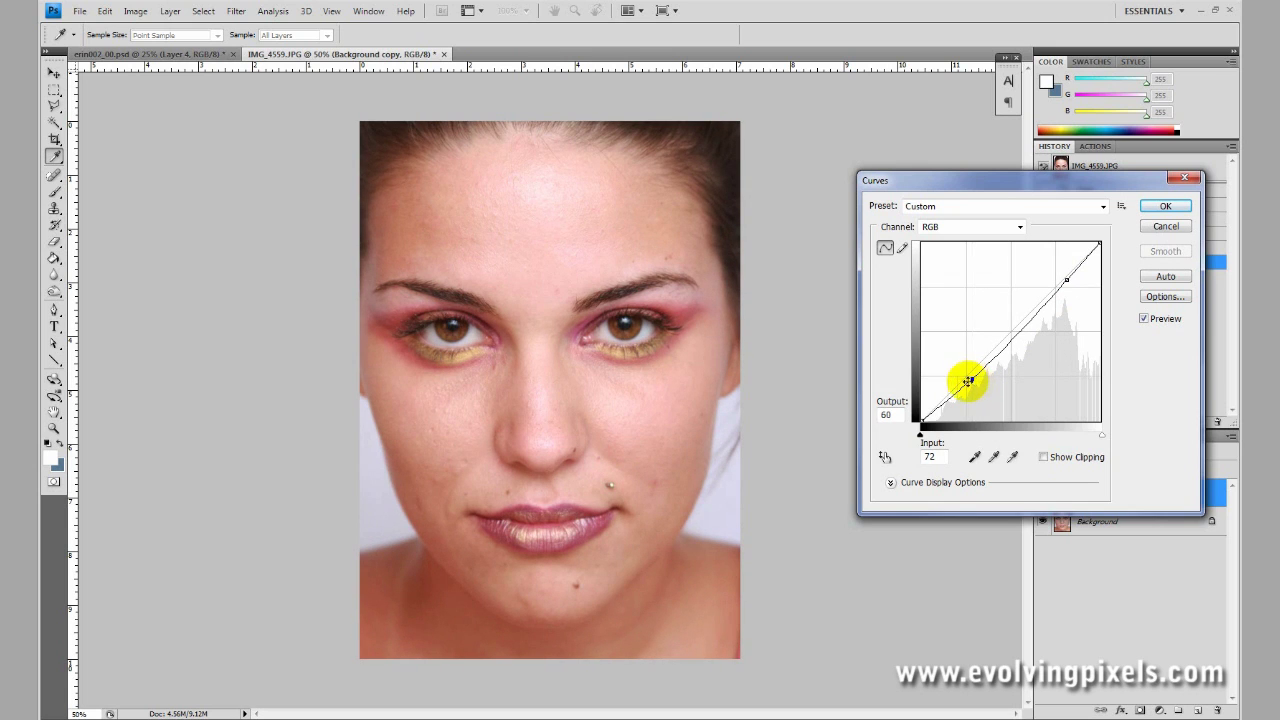
click(1168, 208)
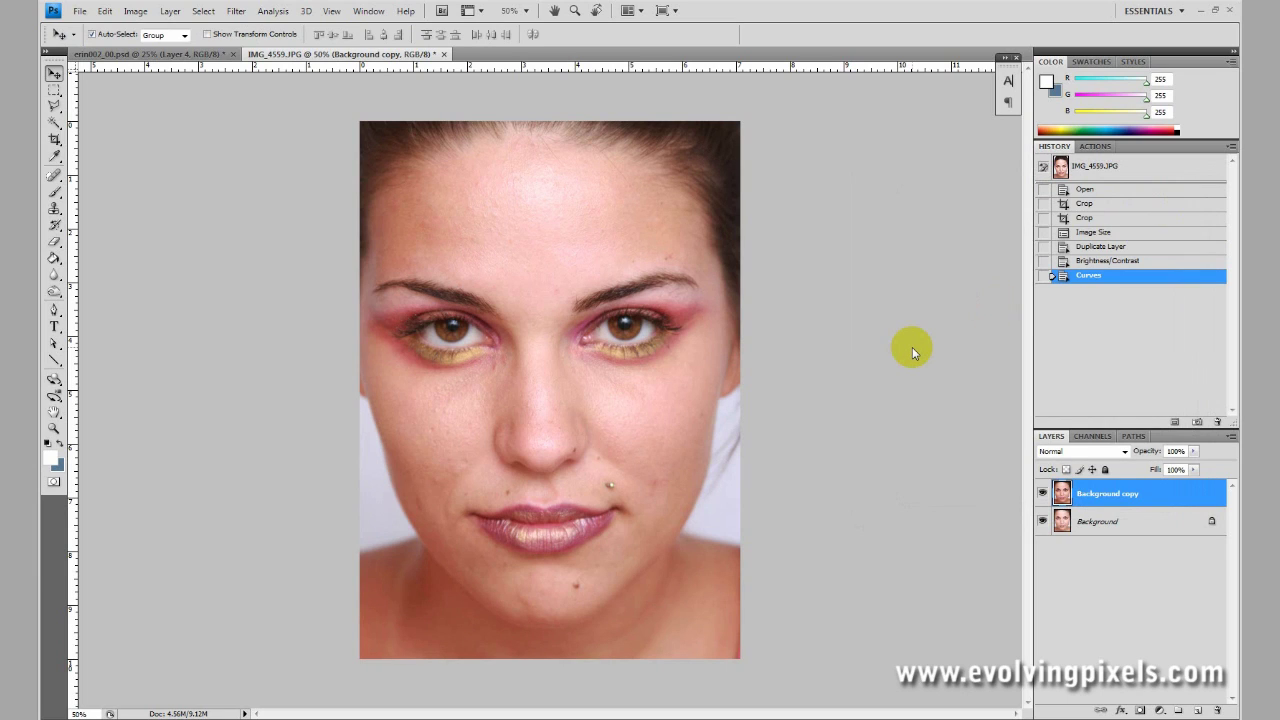
Step: Enter Quick Mask mode and brush the first black mask strokes at 100% opacity onto the bridge of the nose
click(54, 484)
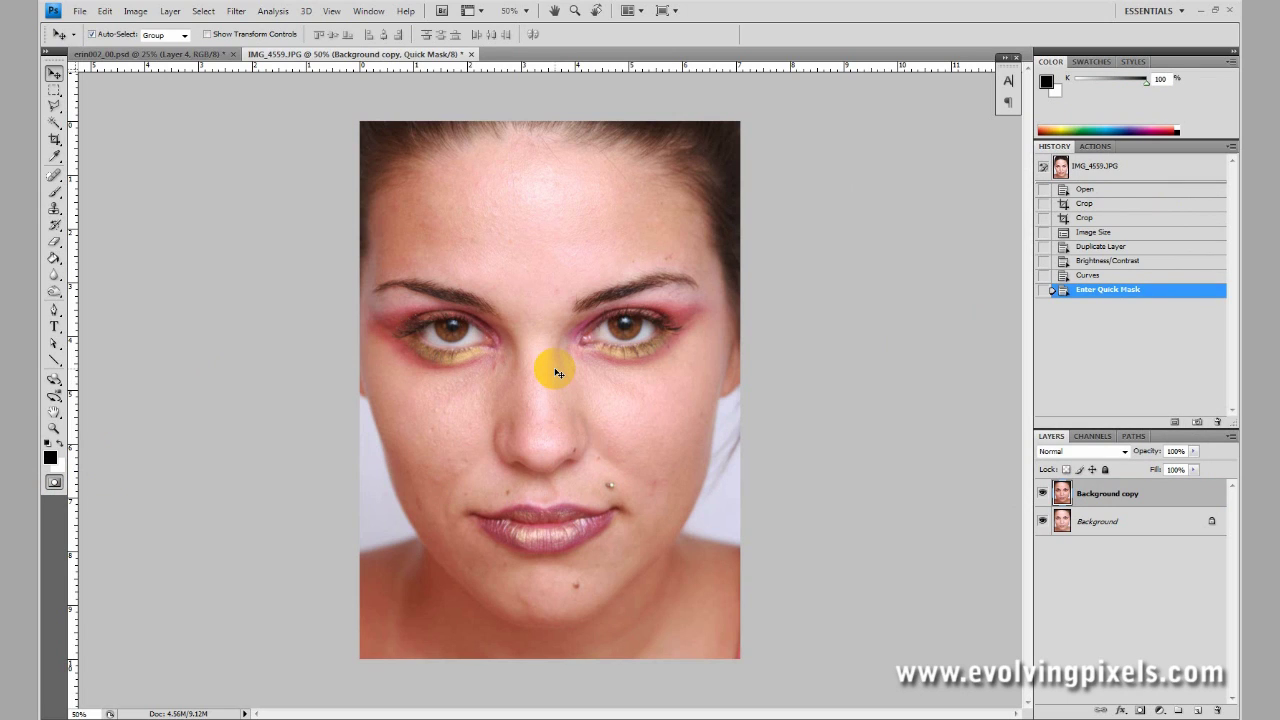
key(b)
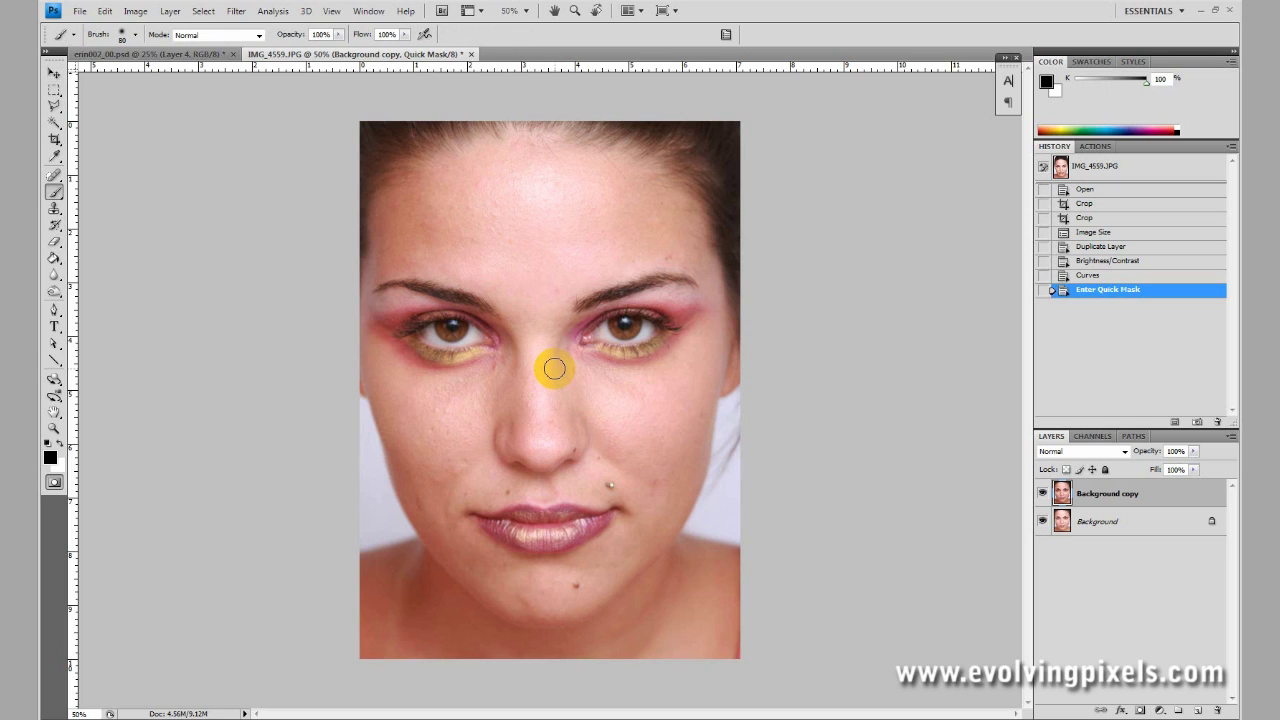
click(339, 34)
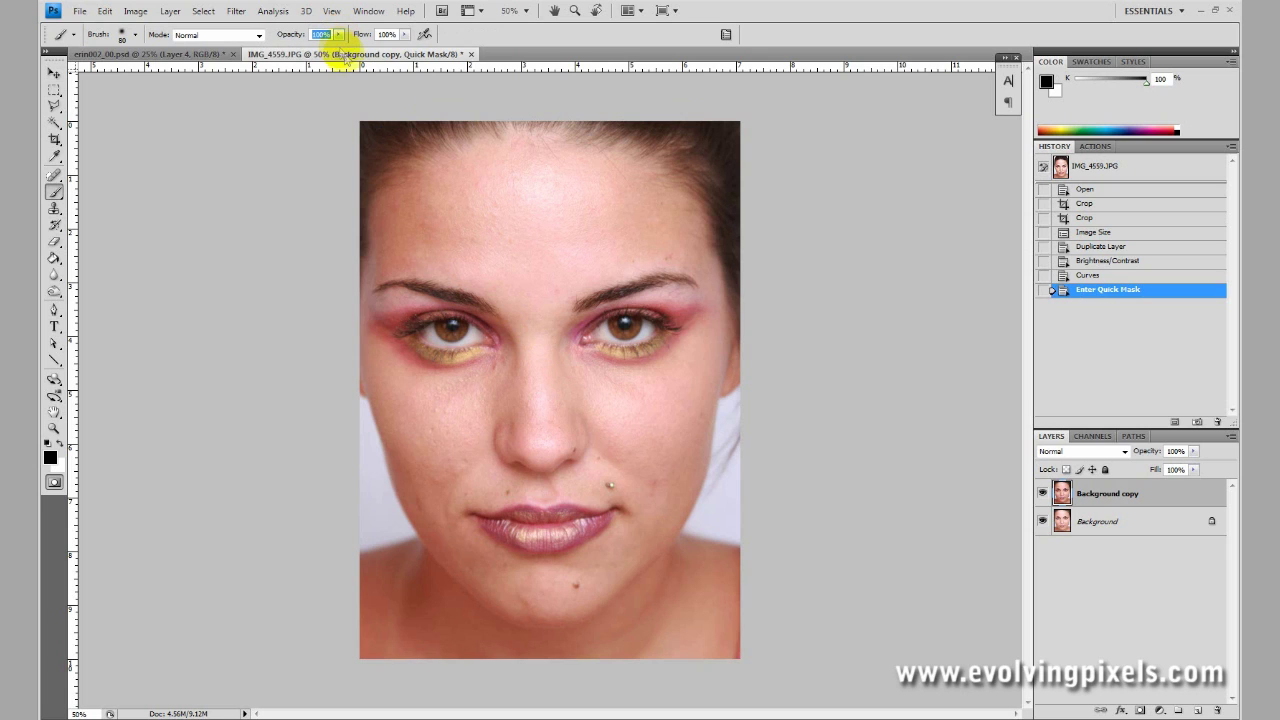
click(538, 374)
mouse_move(538, 374)
mouse_down()
mouse_move(550, 398)
mouse_move(545, 388)
mouse_up()
Step: Enlarge the brush and paint the mask over the bridge of the nose and the whole forehead
key(bracketright)
key(bracketright)
key(bracketright)
key(bracketright)
key(bracketright)
key(bracketright)
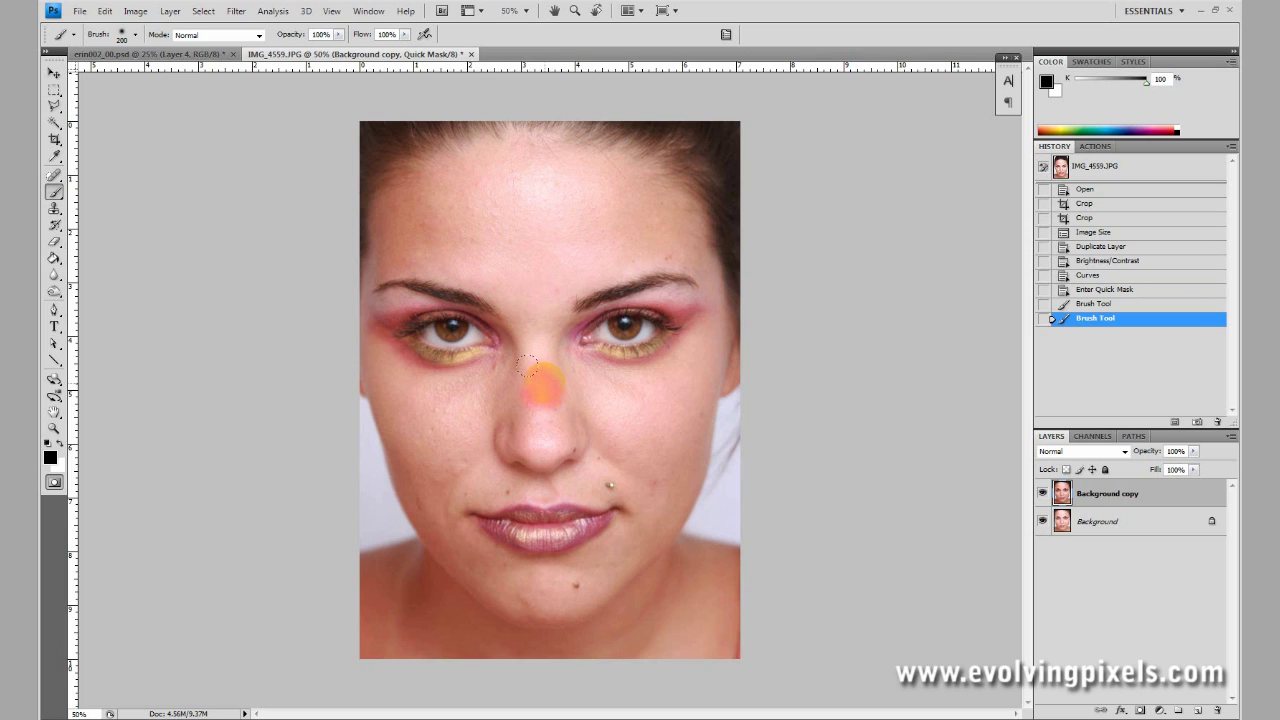
key(bracketleft)
key(bracketleft)
key(bracketleft)
key(bracketleft)
key(bracketleft)
key(bracketleft)
key(bracketright)
key(bracketright)
key(bracketright)
key(bracketright)
key(bracketright)
key(bracketright)
mouse_move(530, 364)
mouse_down()
mouse_move(540, 389)
mouse_move(537, 163)
mouse_move(494, 186)
mouse_move(506, 191)
mouse_move(420, 220)
mouse_move(509, 234)
mouse_move(571, 194)
mouse_move(623, 191)
mouse_move(657, 214)
mouse_up()
key(bracketright)
key(bracketright)
key(bracketright)
click(529, 296)
Step: Reduce the brush size to 150 and mask the cheeks, nose, chin and face edges, leaving out the eyes and lips
key(bracketleft)
key(bracketleft)
key(bracketleft)
key(bracketleft)
key(bracketleft)
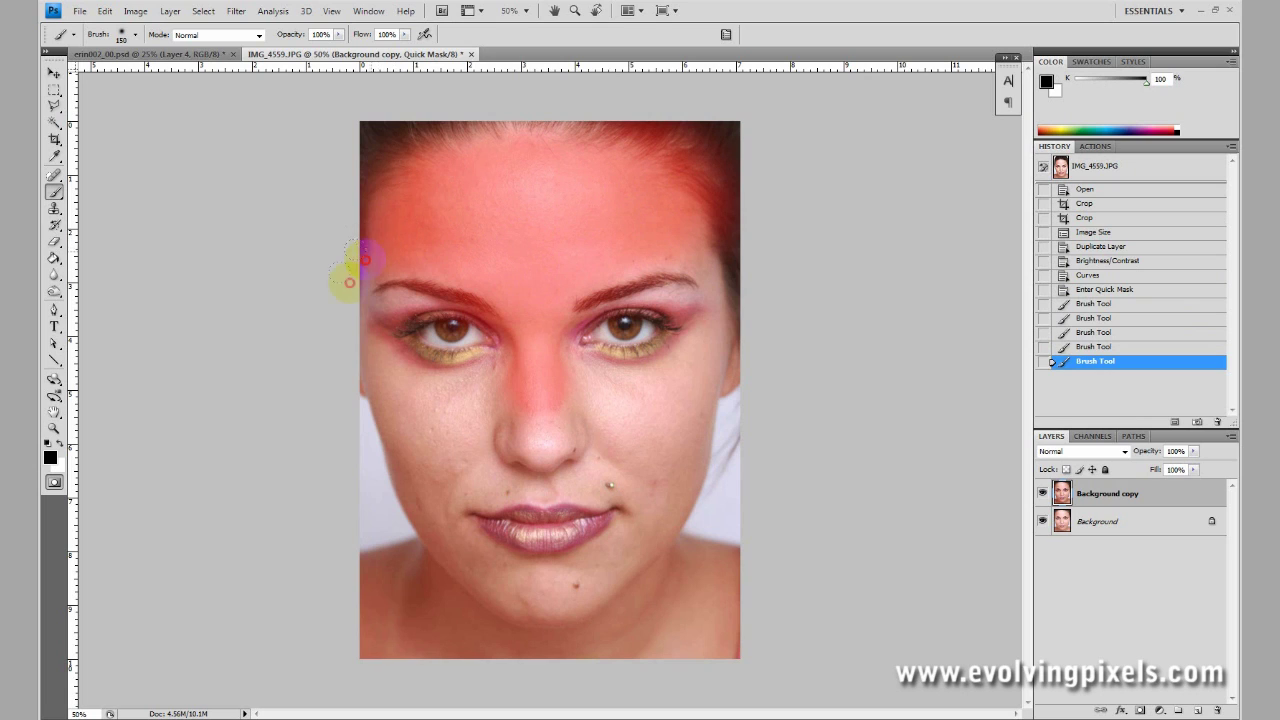
mouse_move(382, 381)
mouse_down()
mouse_move(419, 420)
mouse_move(401, 384)
mouse_move(487, 380)
mouse_move(455, 456)
mouse_move(415, 427)
mouse_move(410, 477)
mouse_move(403, 437)
mouse_move(480, 569)
mouse_move(569, 602)
mouse_move(587, 592)
mouse_move(493, 577)
mouse_move(561, 581)
mouse_move(629, 529)
mouse_move(649, 475)
mouse_move(441, 480)
mouse_move(486, 489)
mouse_move(483, 435)
mouse_move(529, 452)
mouse_move(548, 421)
mouse_move(592, 439)
mouse_move(592, 392)
mouse_up()
mouse_move(558, 351)
mouse_down()
mouse_move(590, 394)
mouse_move(575, 370)
mouse_move(565, 377)
mouse_move(636, 380)
mouse_move(702, 323)
mouse_move(697, 244)
mouse_move(633, 222)
mouse_move(669, 227)
mouse_move(676, 366)
mouse_move(622, 474)
mouse_up()
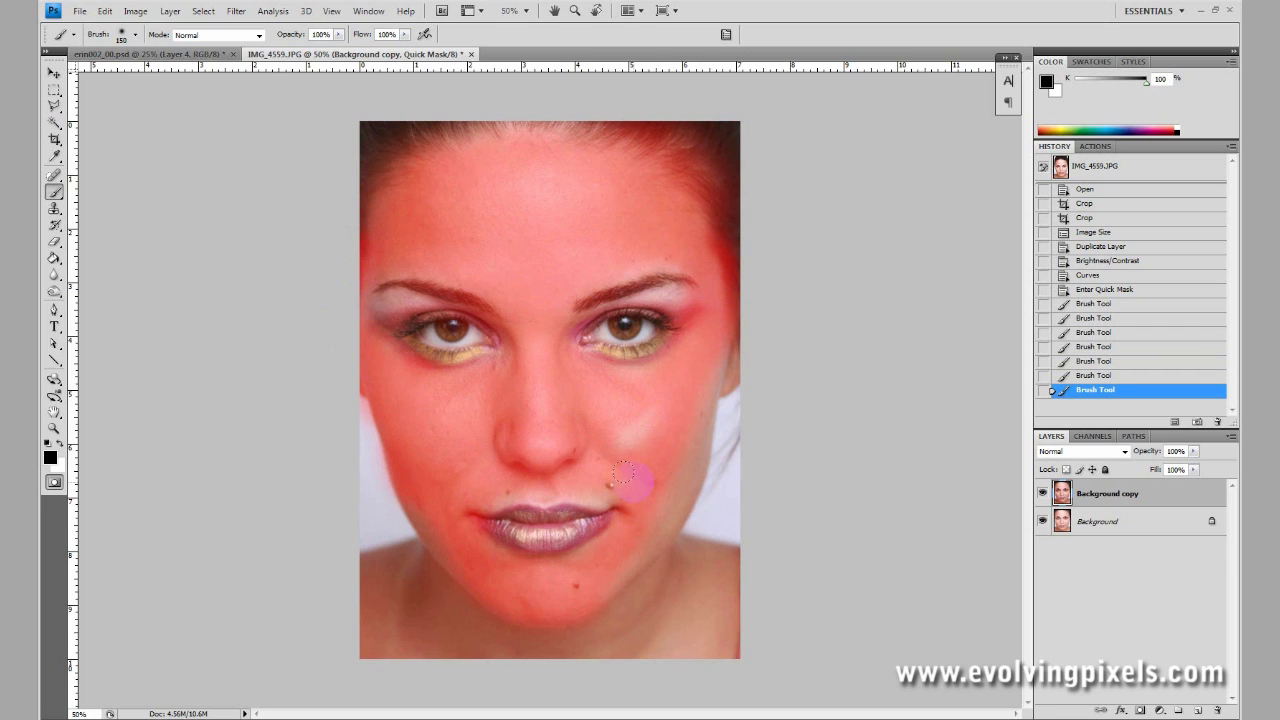
drag(634, 449, 665, 458)
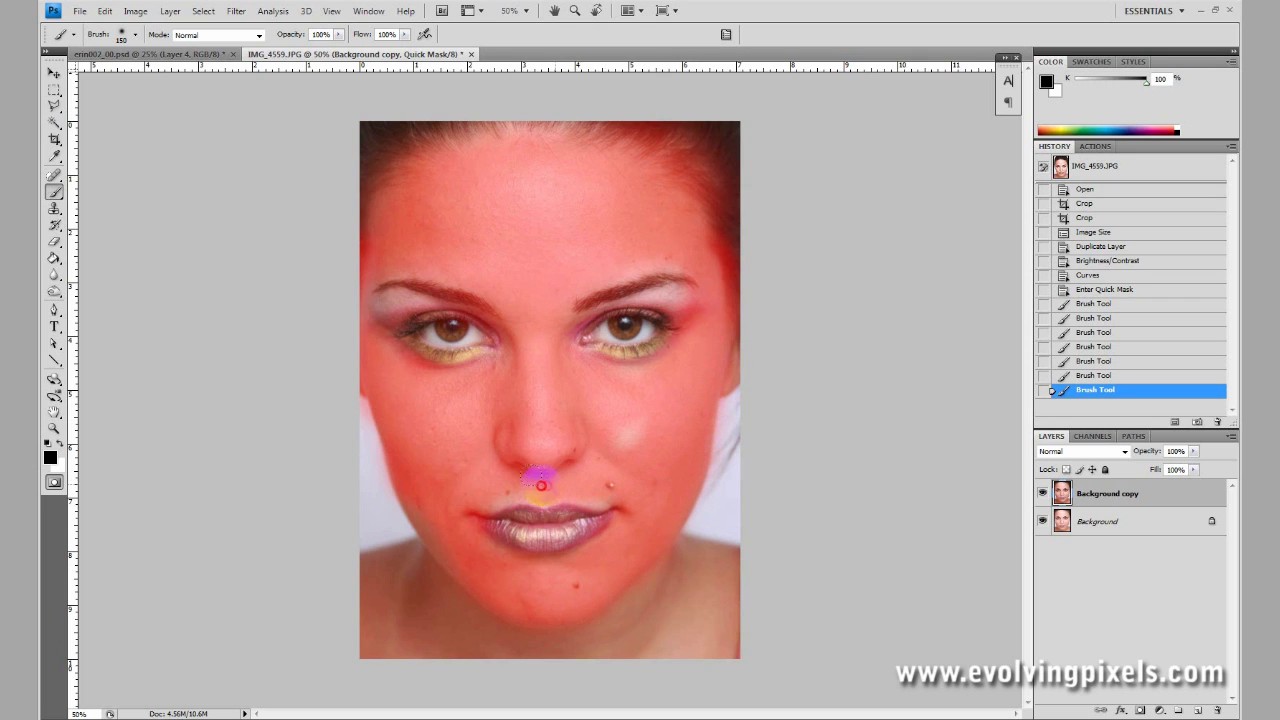
click(449, 480)
mouse_move(371, 354)
mouse_down()
mouse_move(355, 300)
mouse_move(375, 258)
mouse_up()
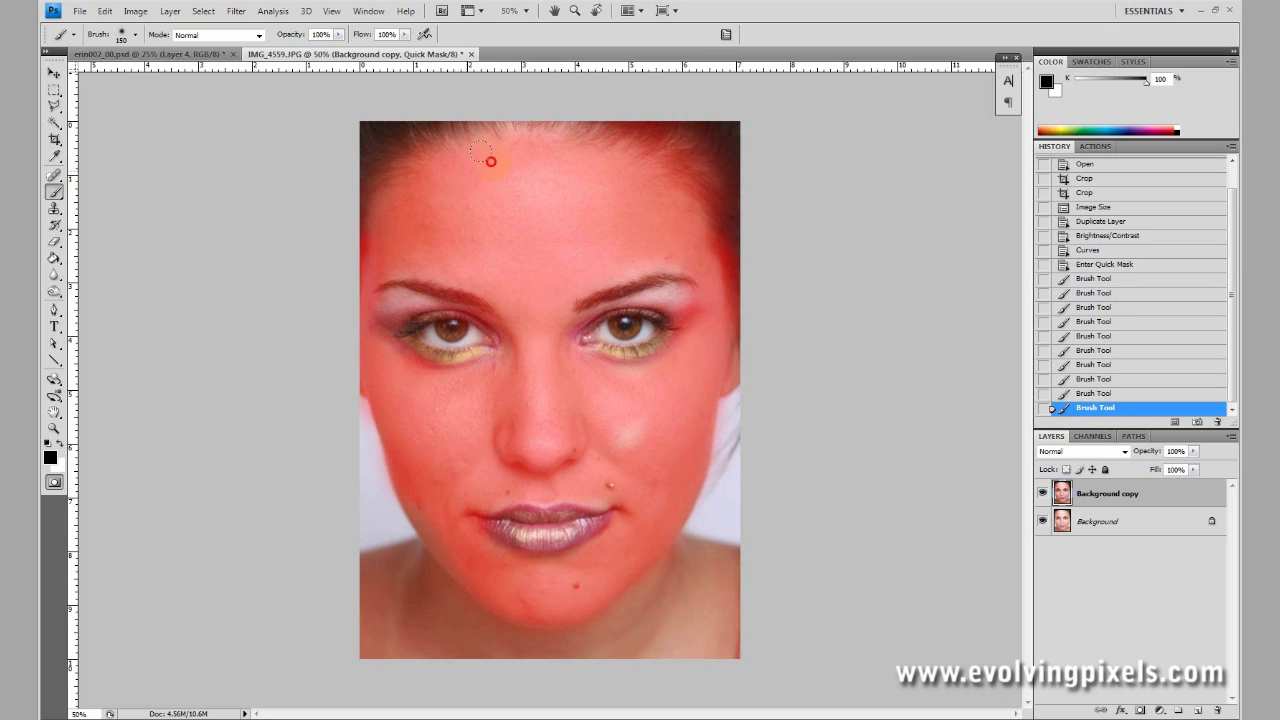
click(640, 240)
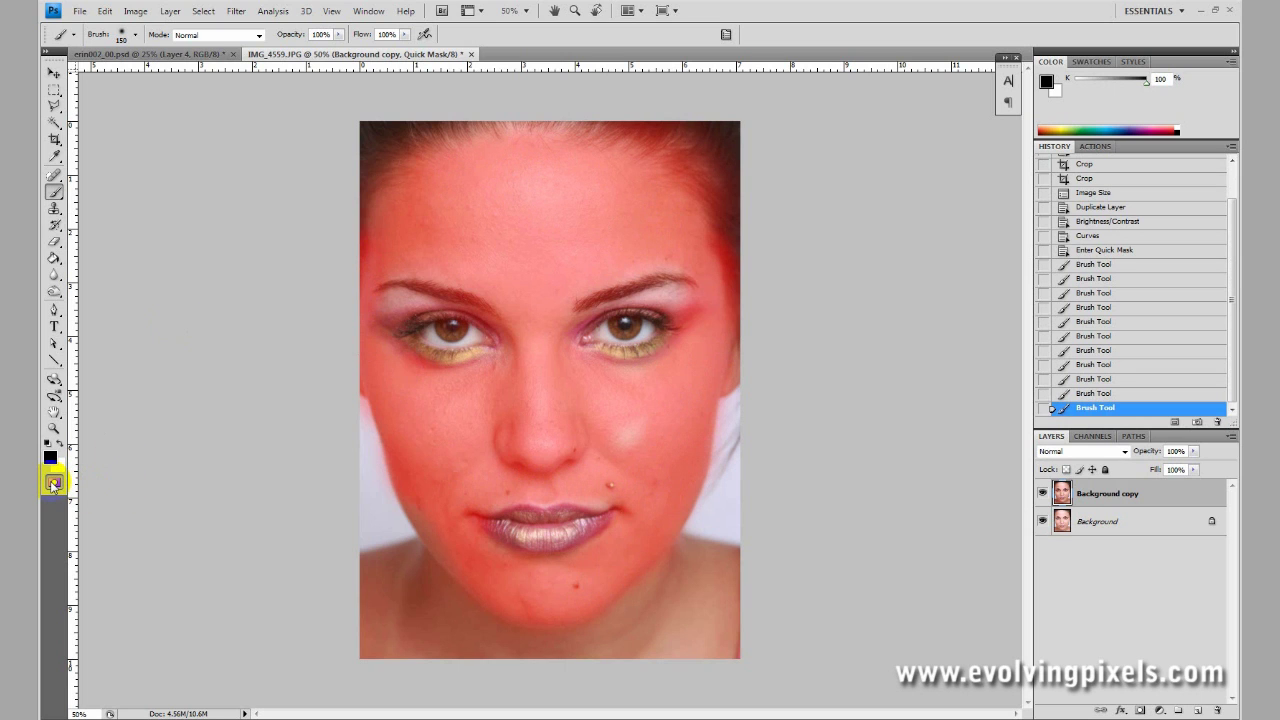
Step: Preview the mask as a selection, paint over the missed spot on the cheek in Quick Mask, and convert it back to a selection
click(53, 484)
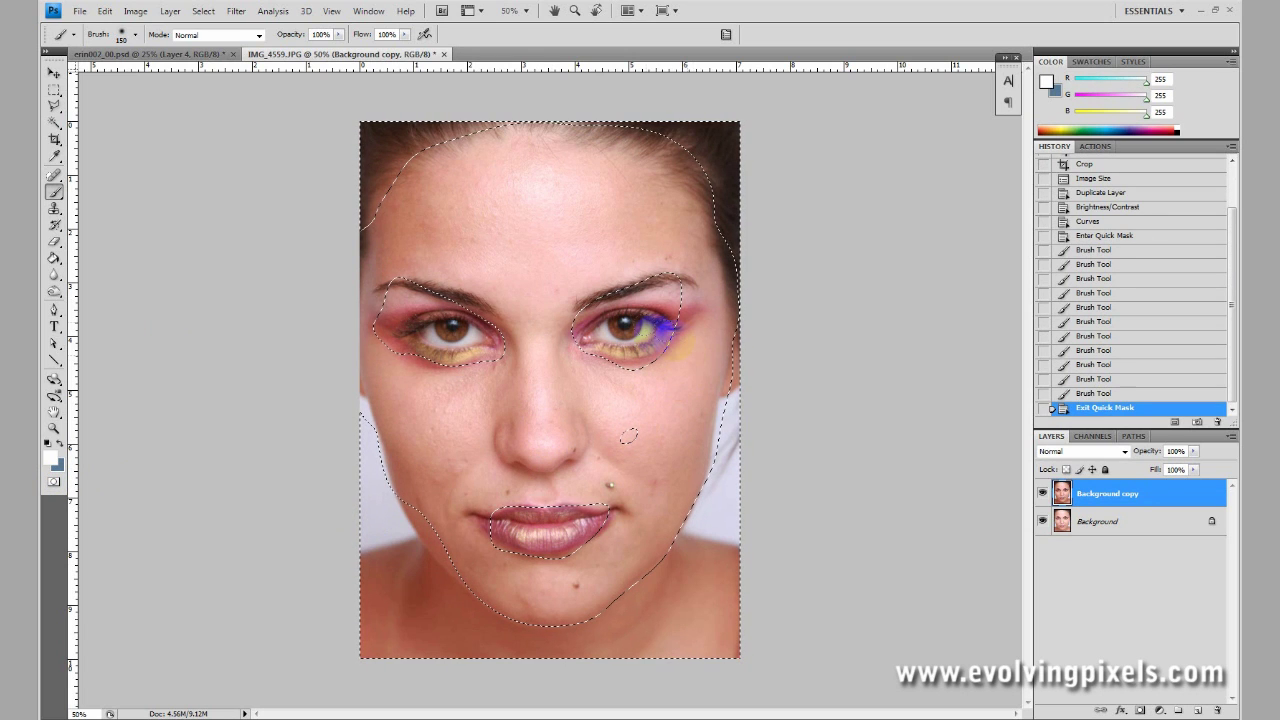
click(53, 484)
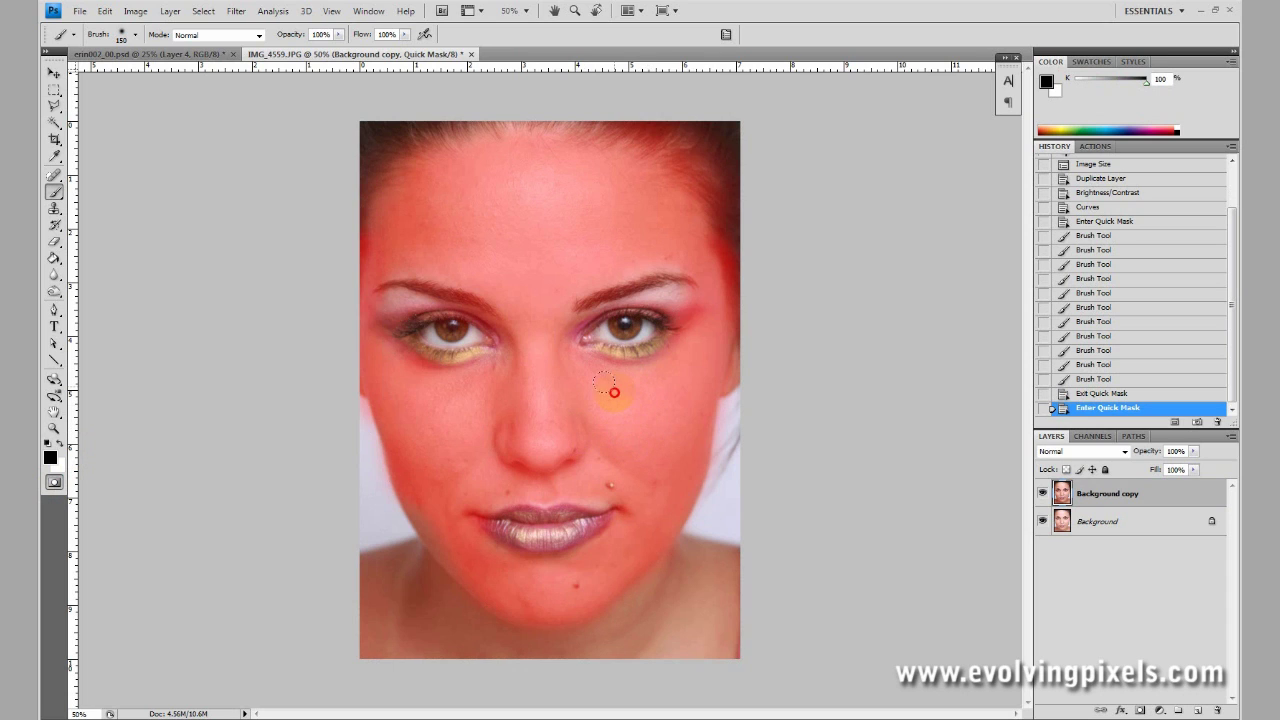
drag(625, 416, 620, 408)
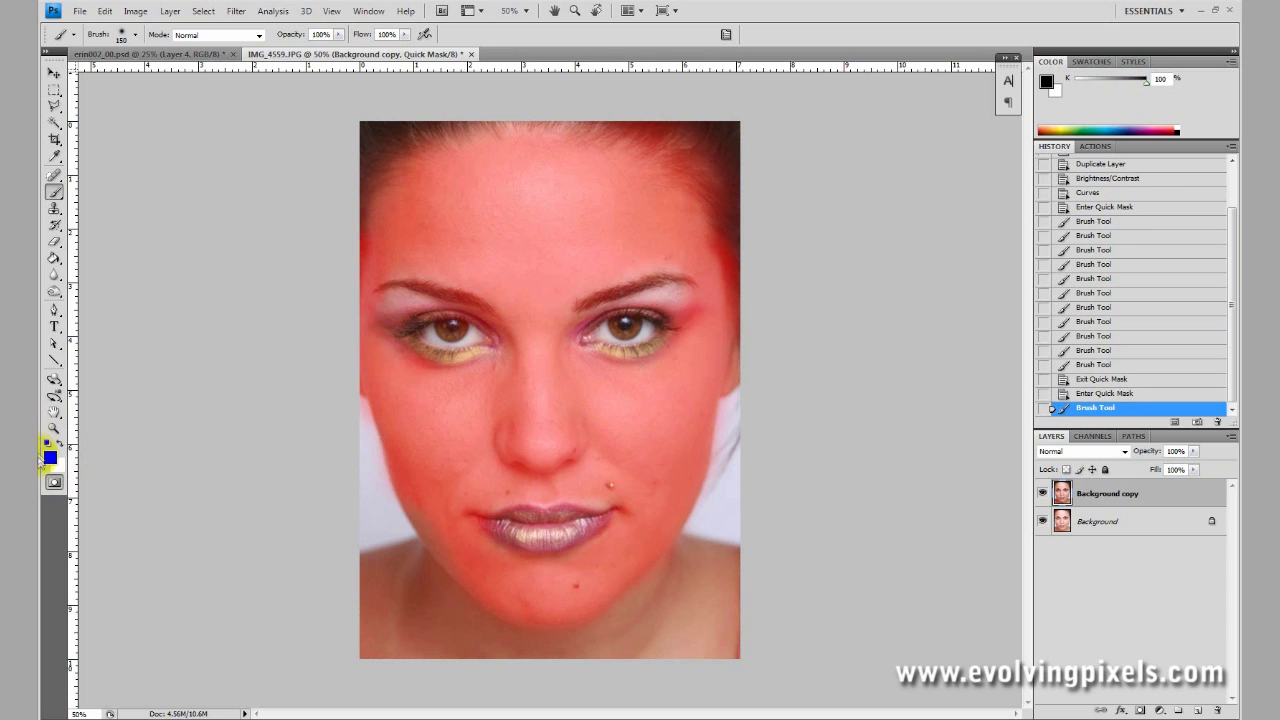
click(53, 484)
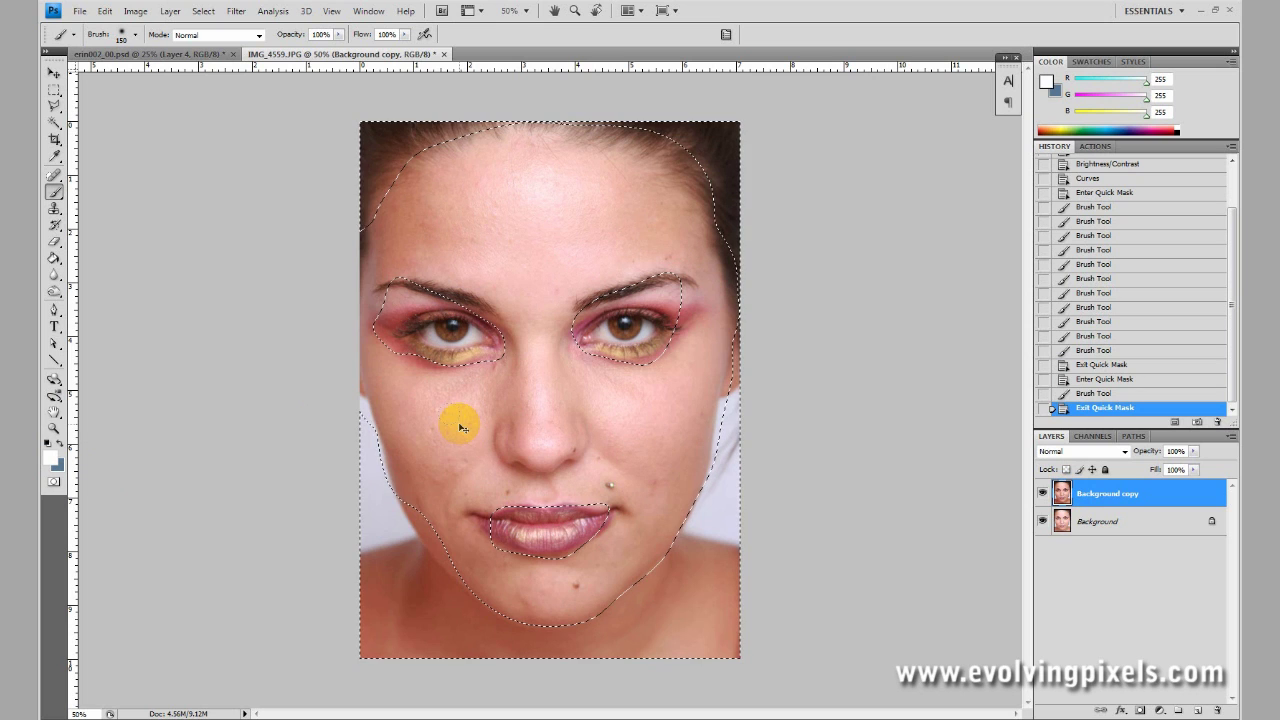
Step: Extend the Quick Mask over the missed skin along the jaw and convert the mask back to a selection
key(ctrl+shift+i)
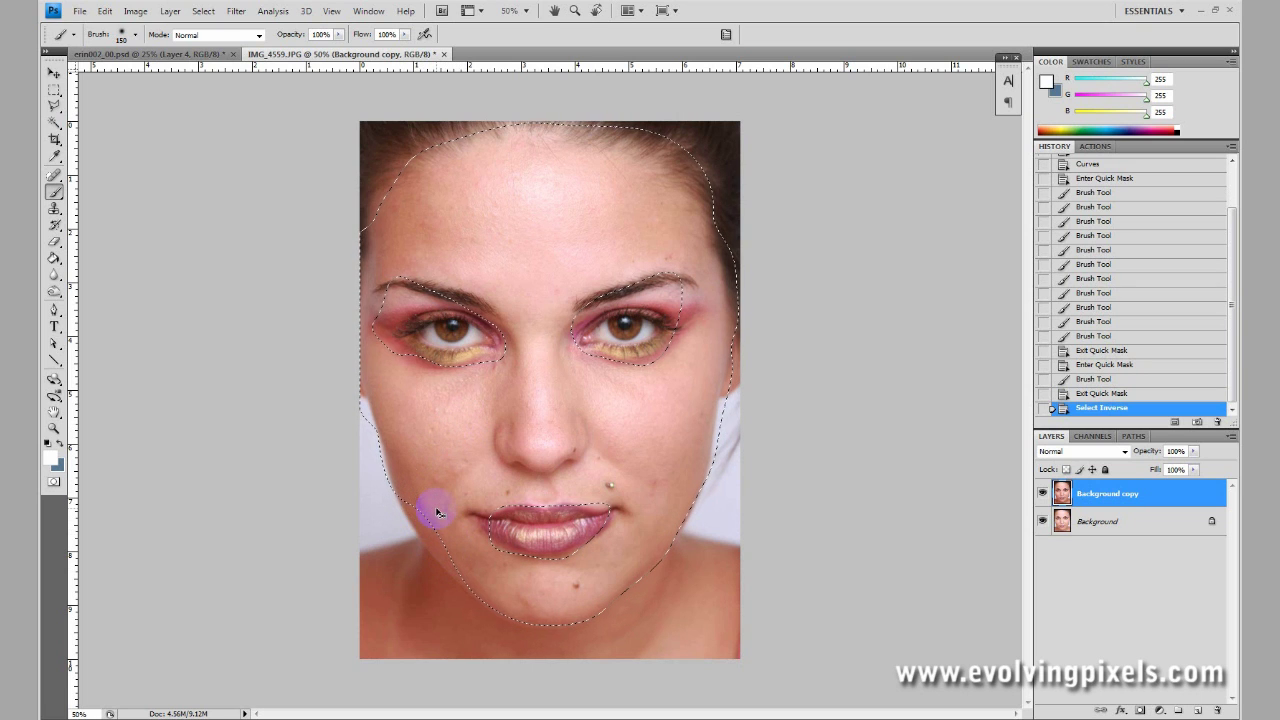
key(ctrl+z)
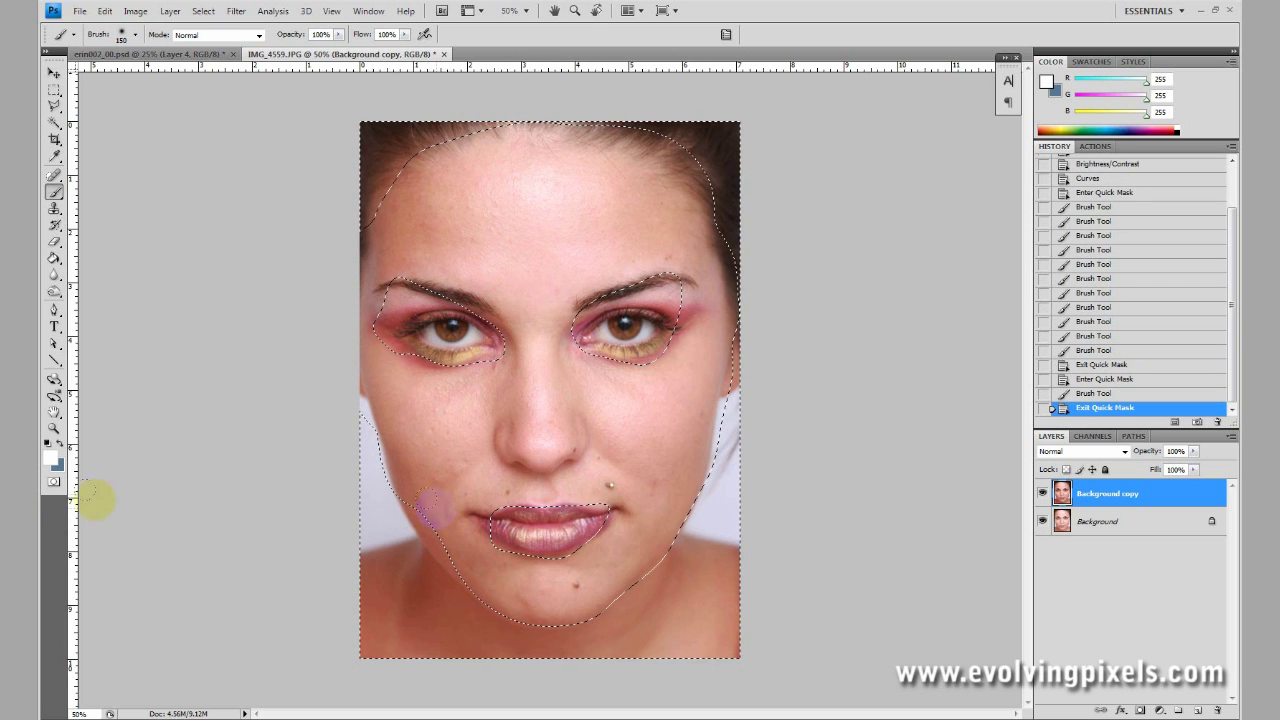
click(54, 482)
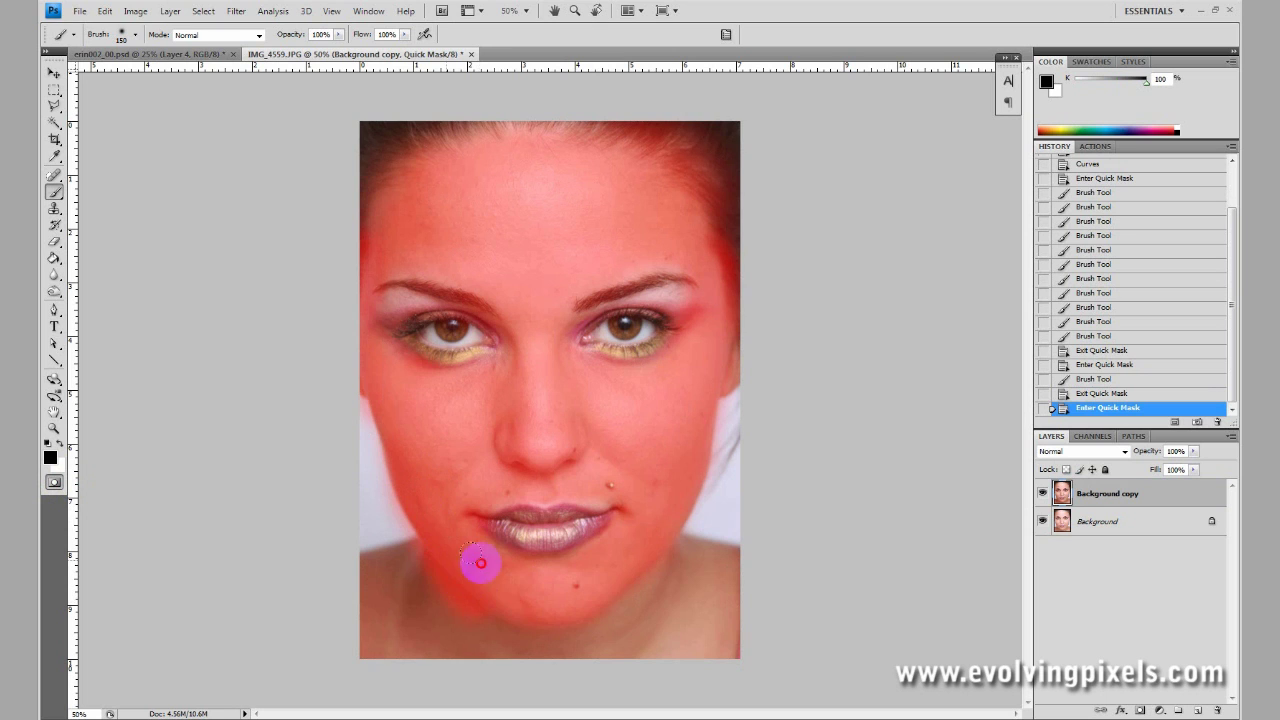
click(703, 368)
click(54, 482)
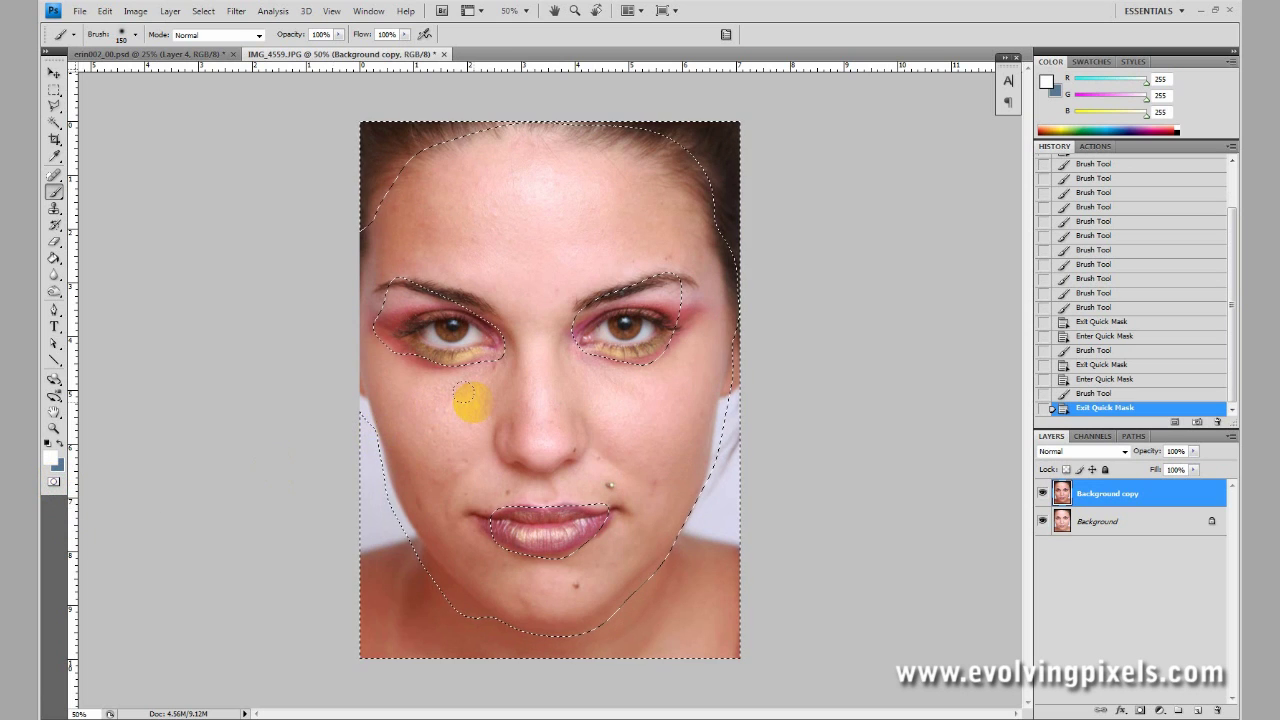
Step: Invert the selection so only the facial skin is selected, and copy that skin onto a new layer
key(ctrl+shift+i)
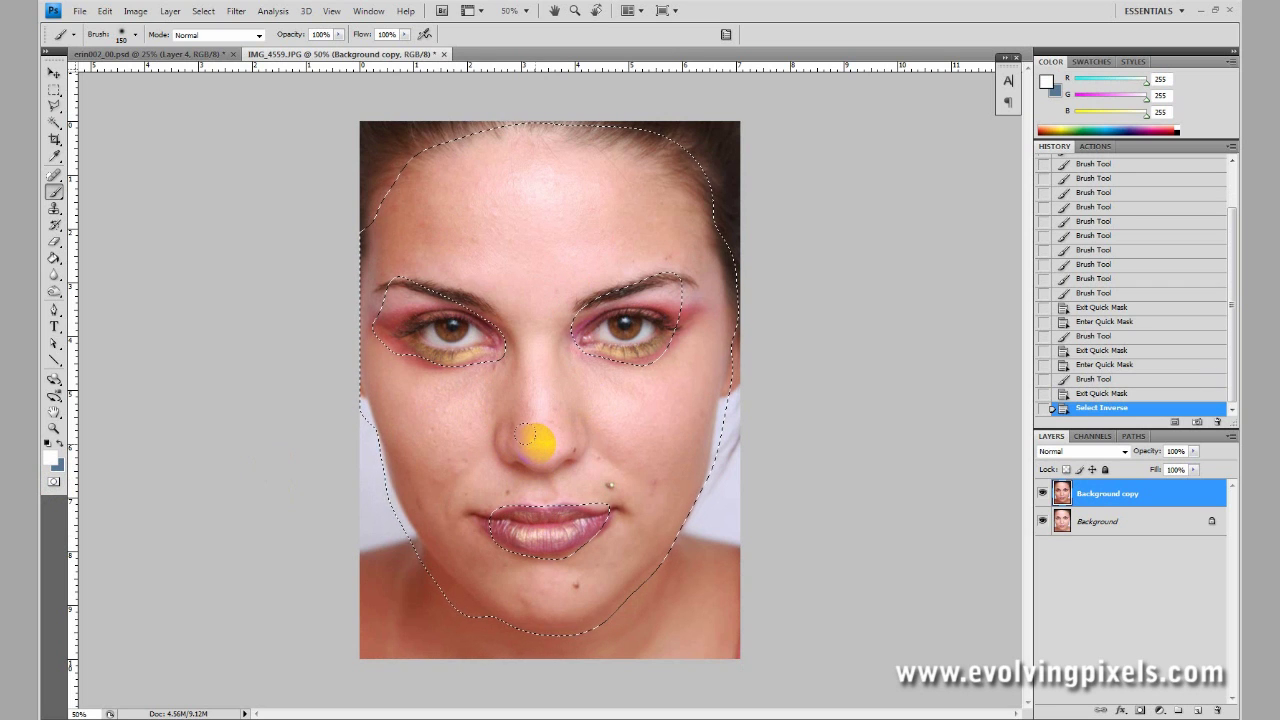
key(ctrl+c)
key(ctrl+v)
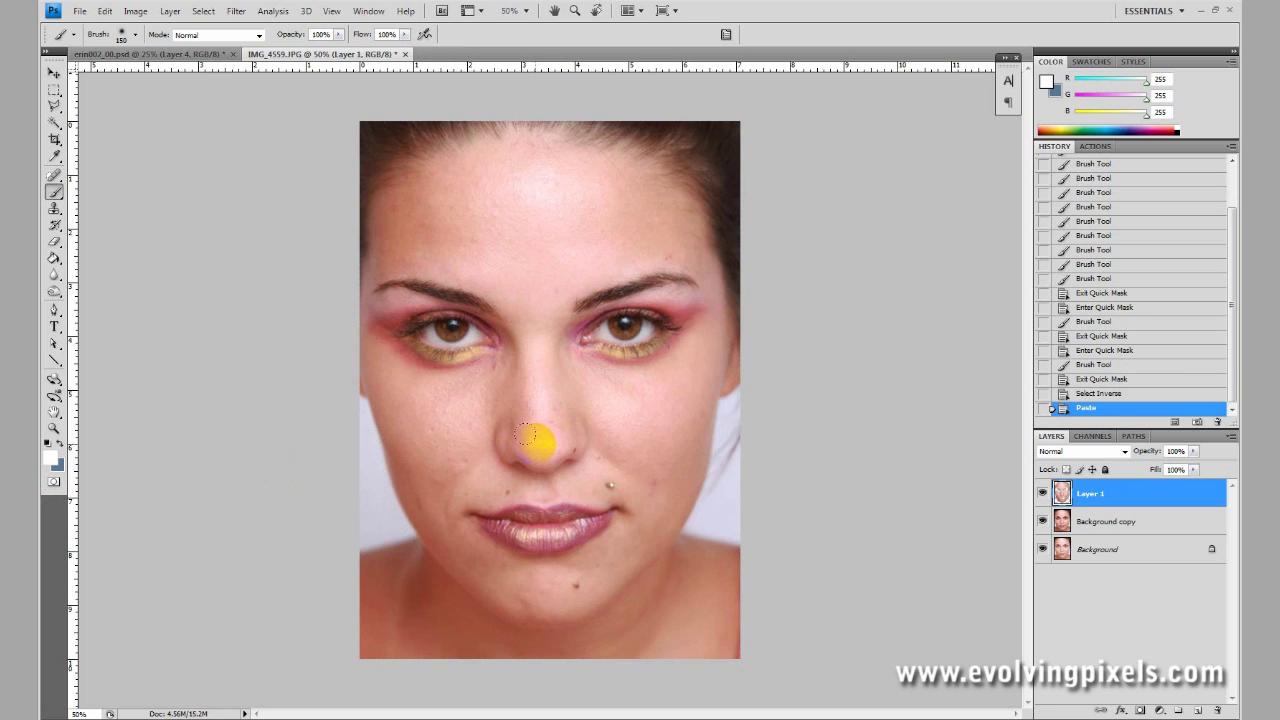
Step: Hide the Background and Background copy layers to inspect the pasted skin alone, and show both layers again
click(1042, 521)
click(1042, 550)
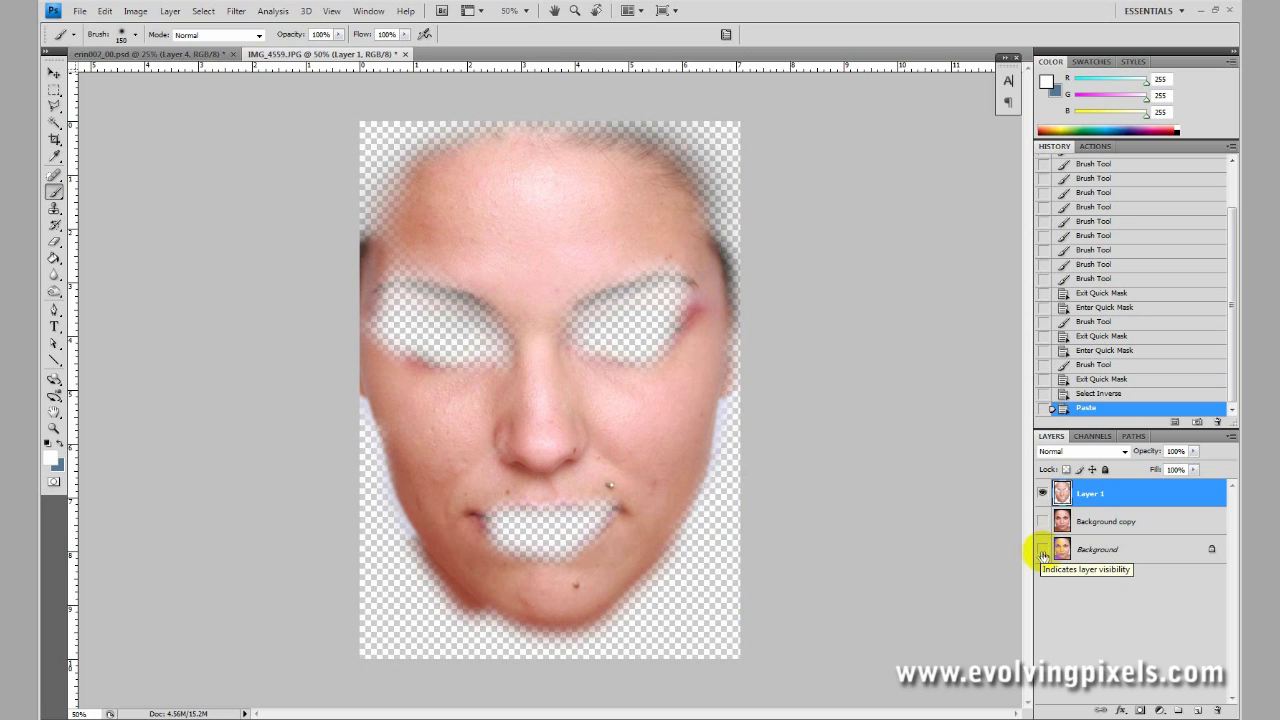
click(1042, 550)
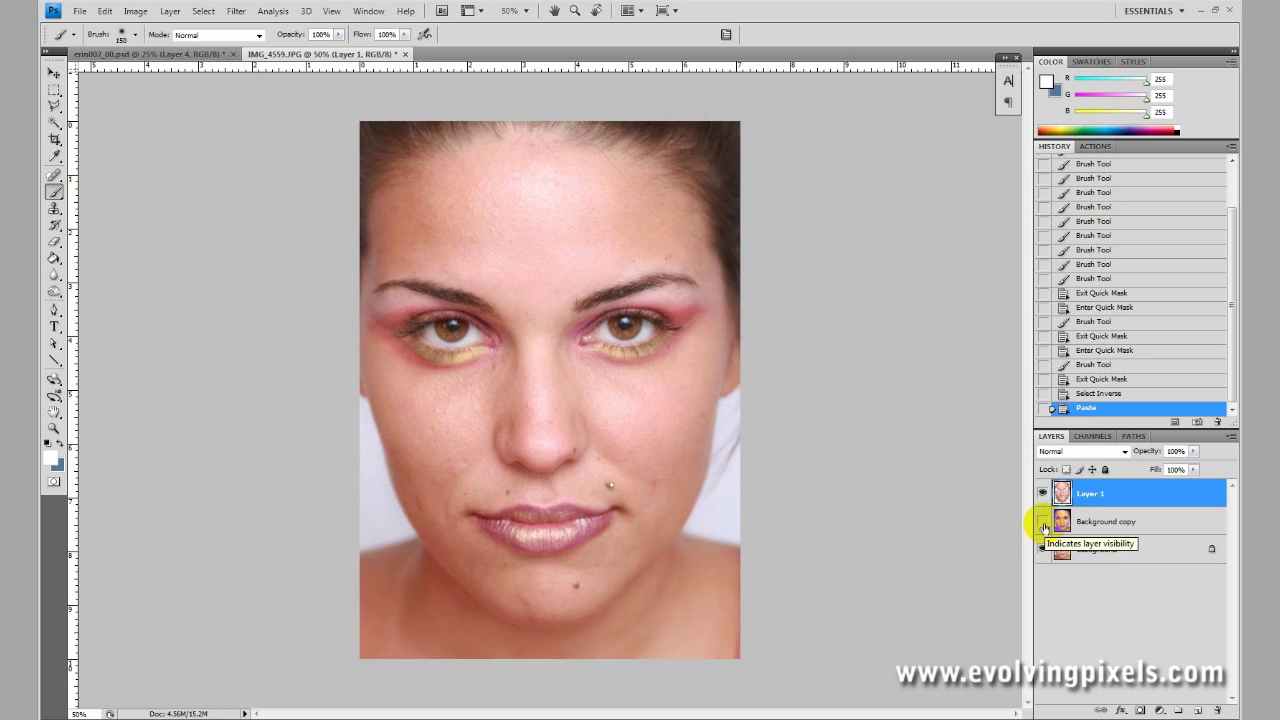
click(1043, 522)
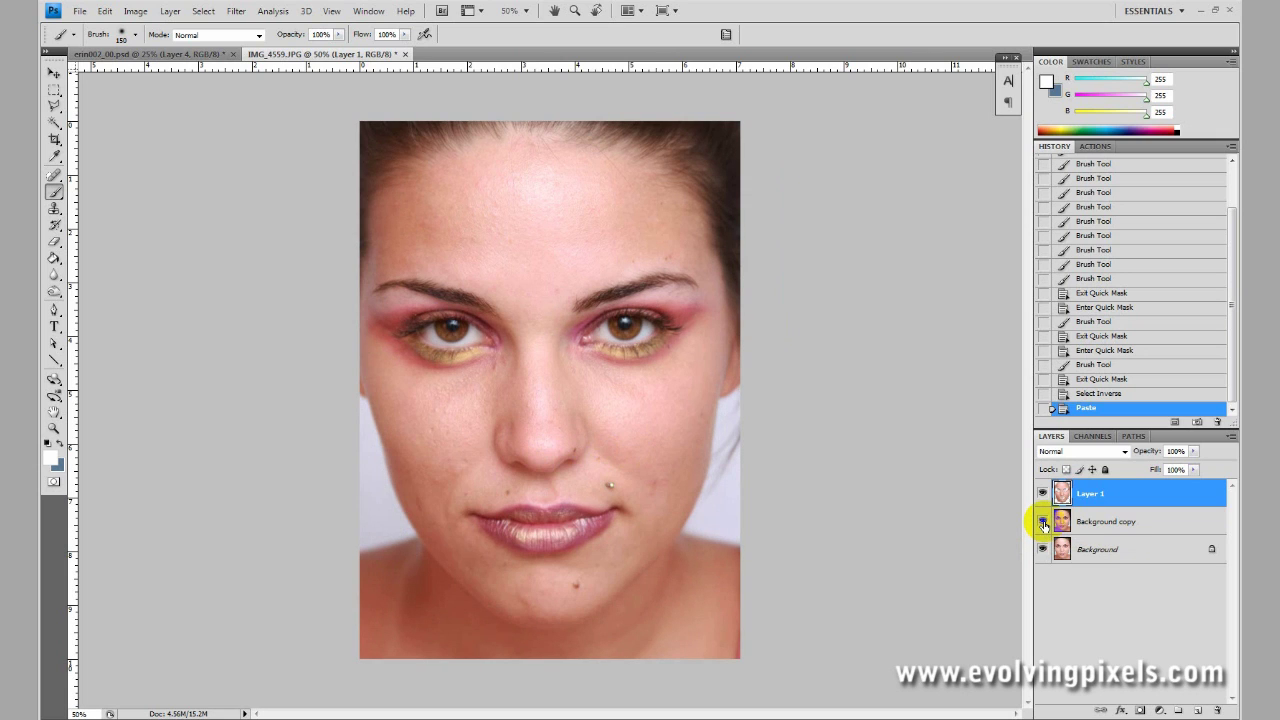
Step: Duplicate Layer 1 under the name Layer 1 copy in the same document
right_click(1110, 495)
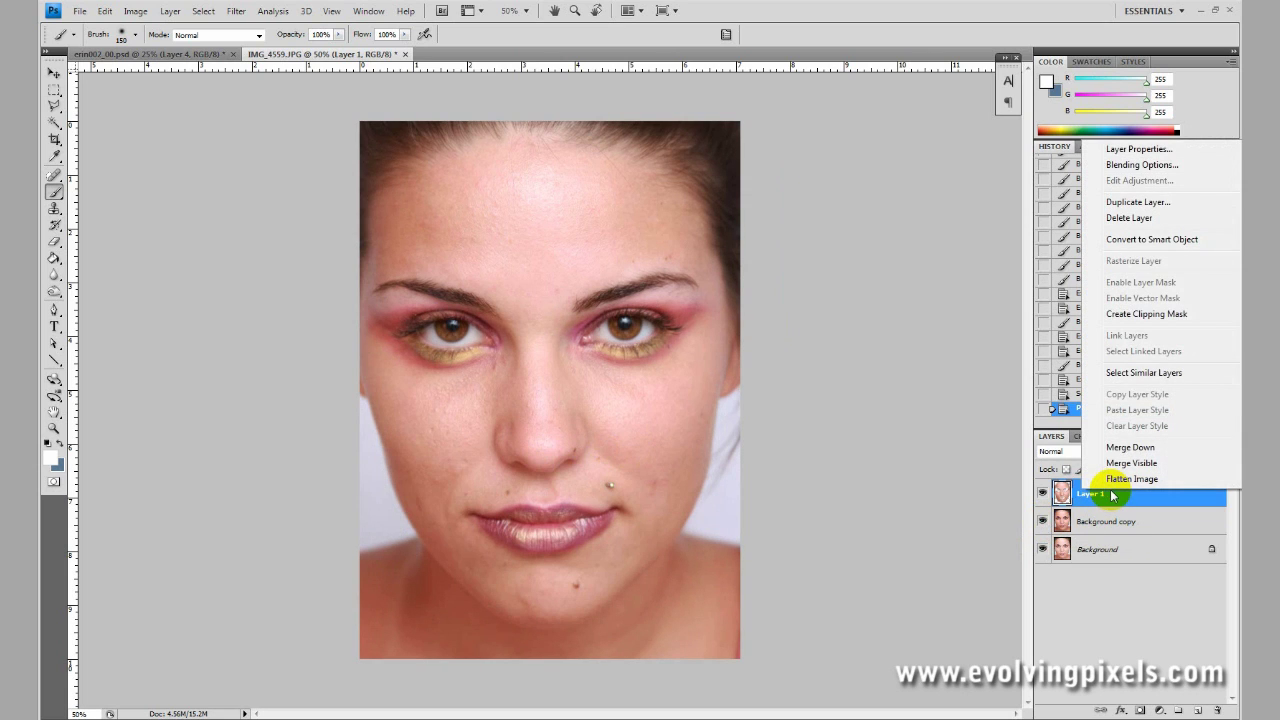
click(1137, 202)
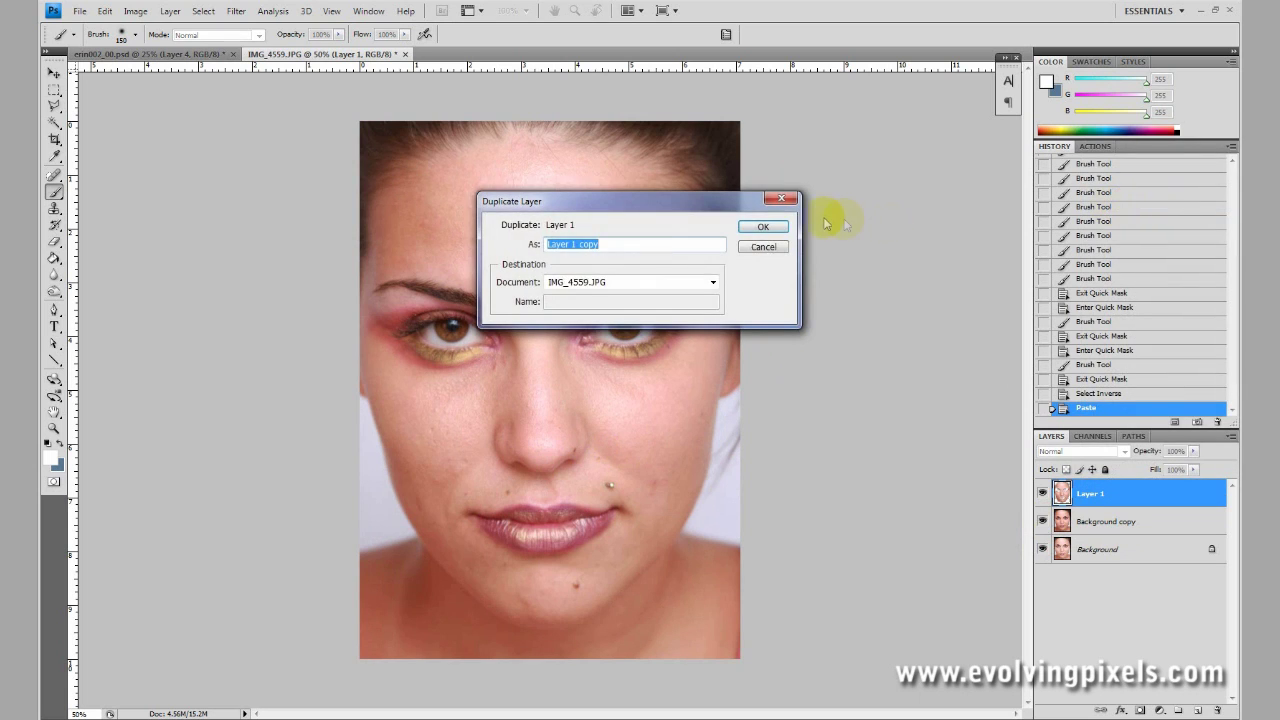
click(763, 227)
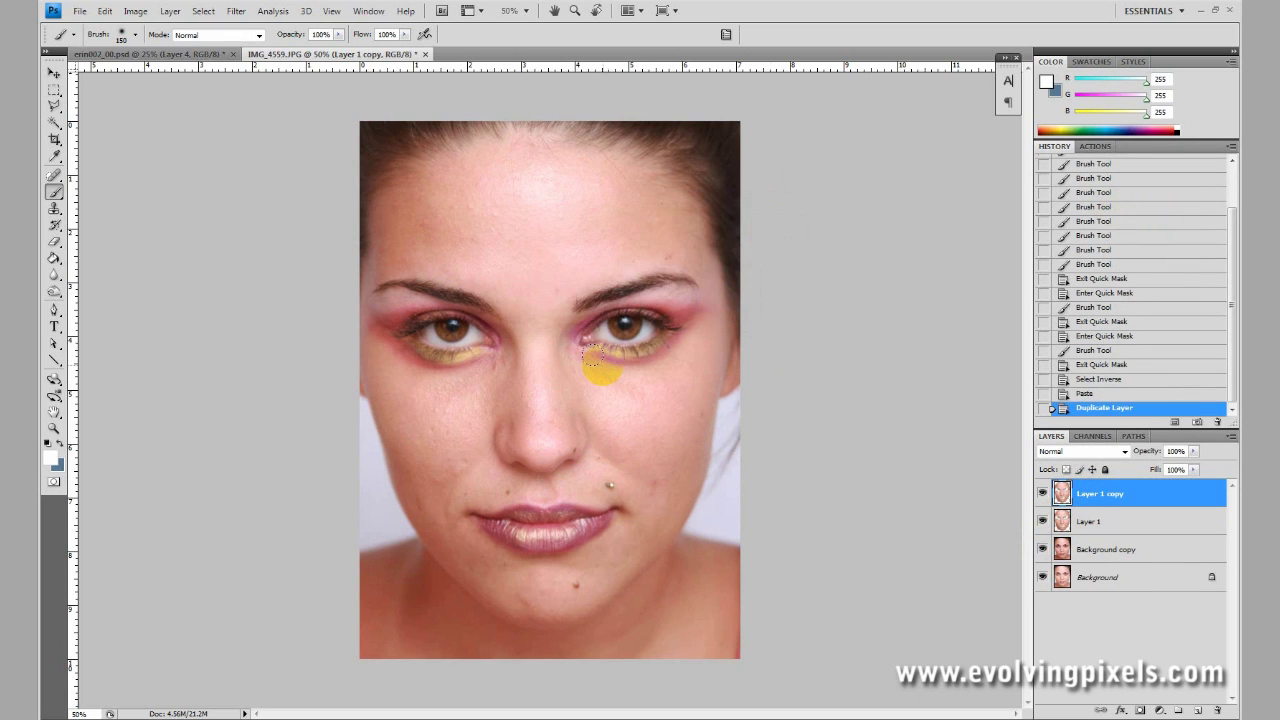
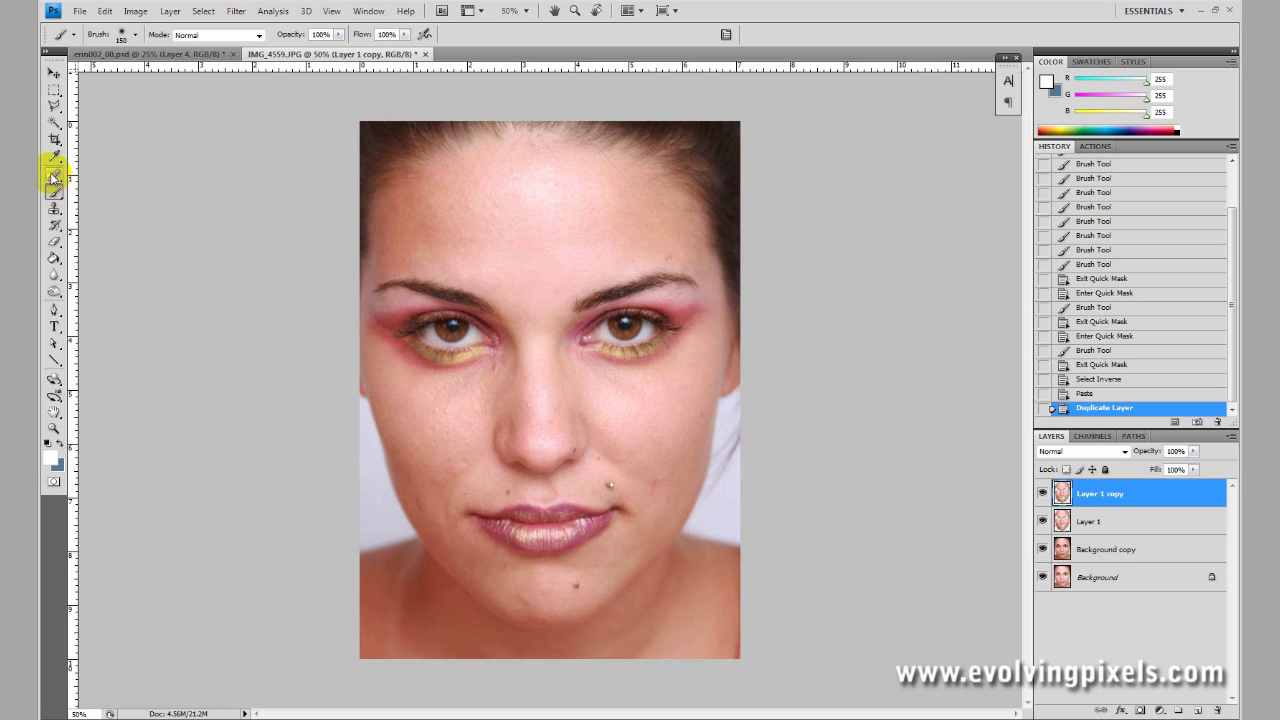
Step: Remove the blemishes in the middle of the forehead on Layer 1 copy with the Spot Healing Brush in Proximity Match mode
click(54, 177)
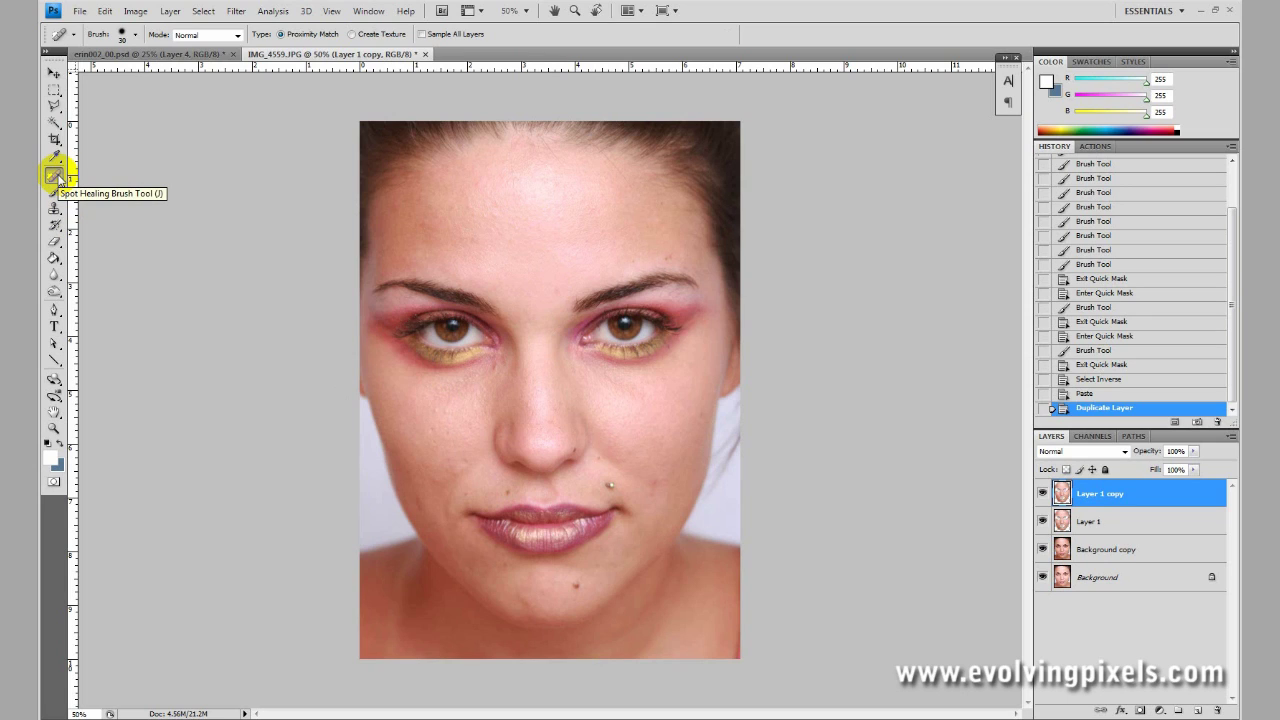
click(384, 254)
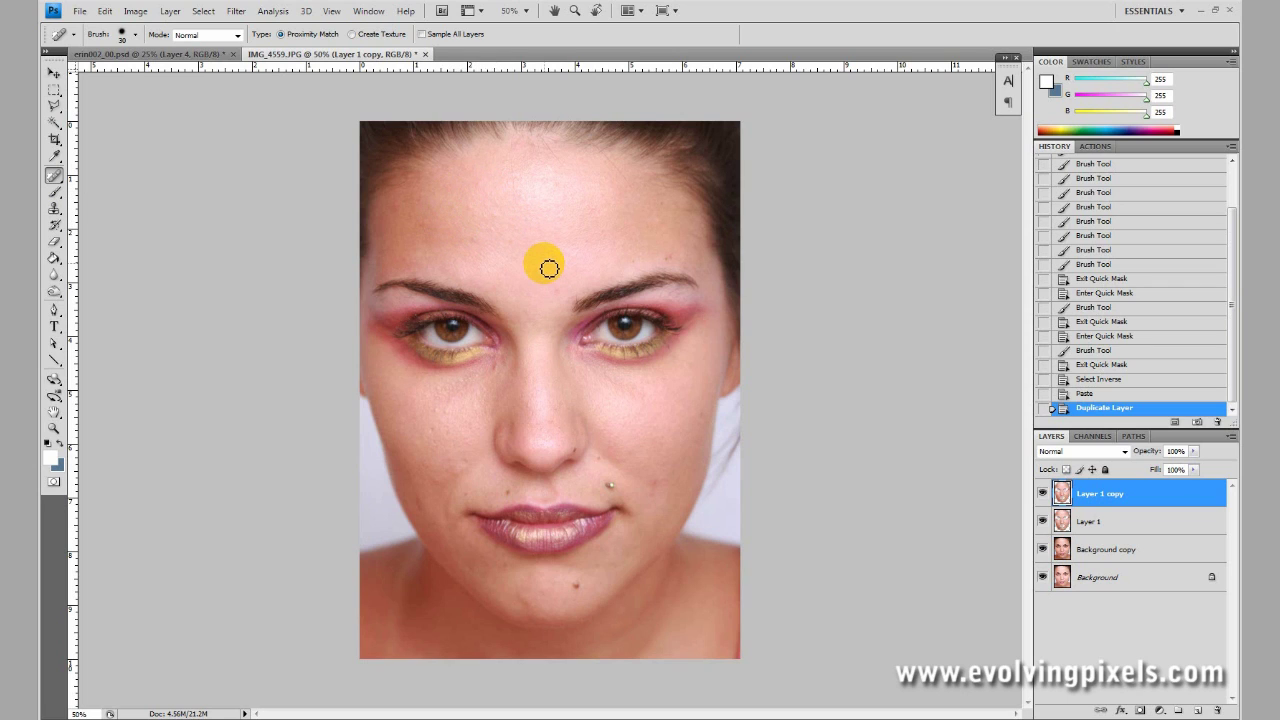
key(z)
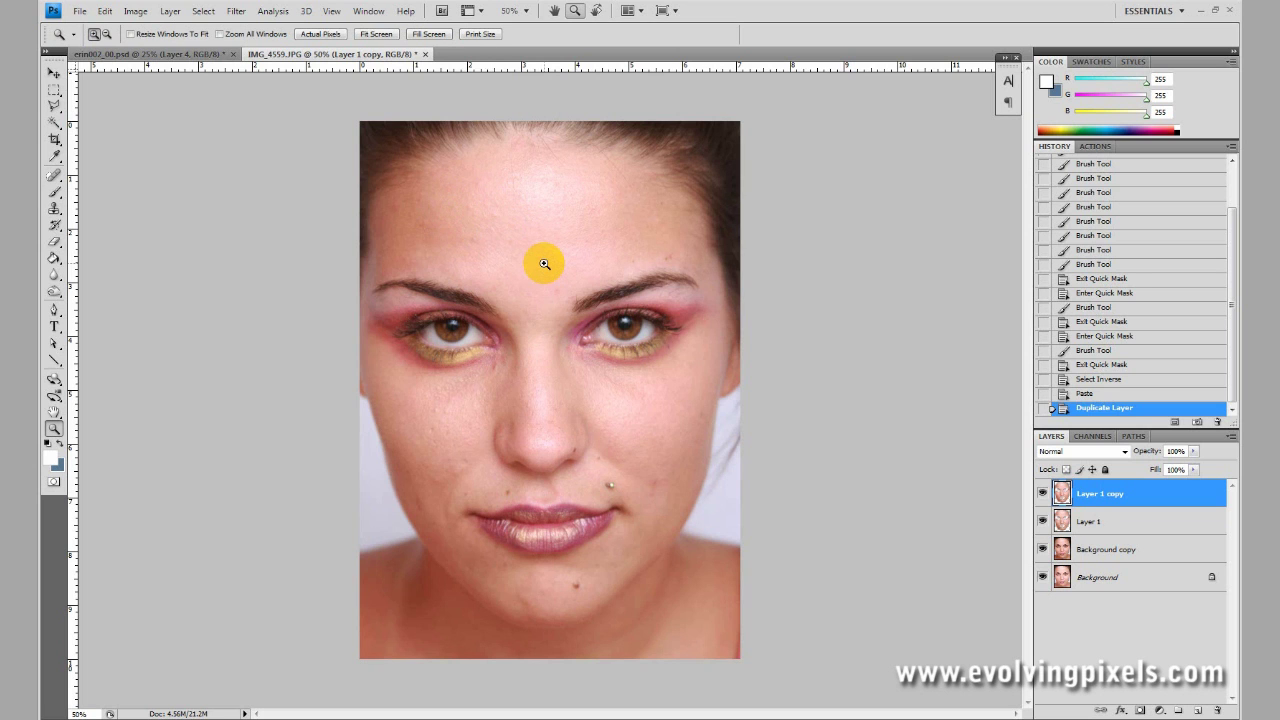
click(463, 240)
click(471, 212)
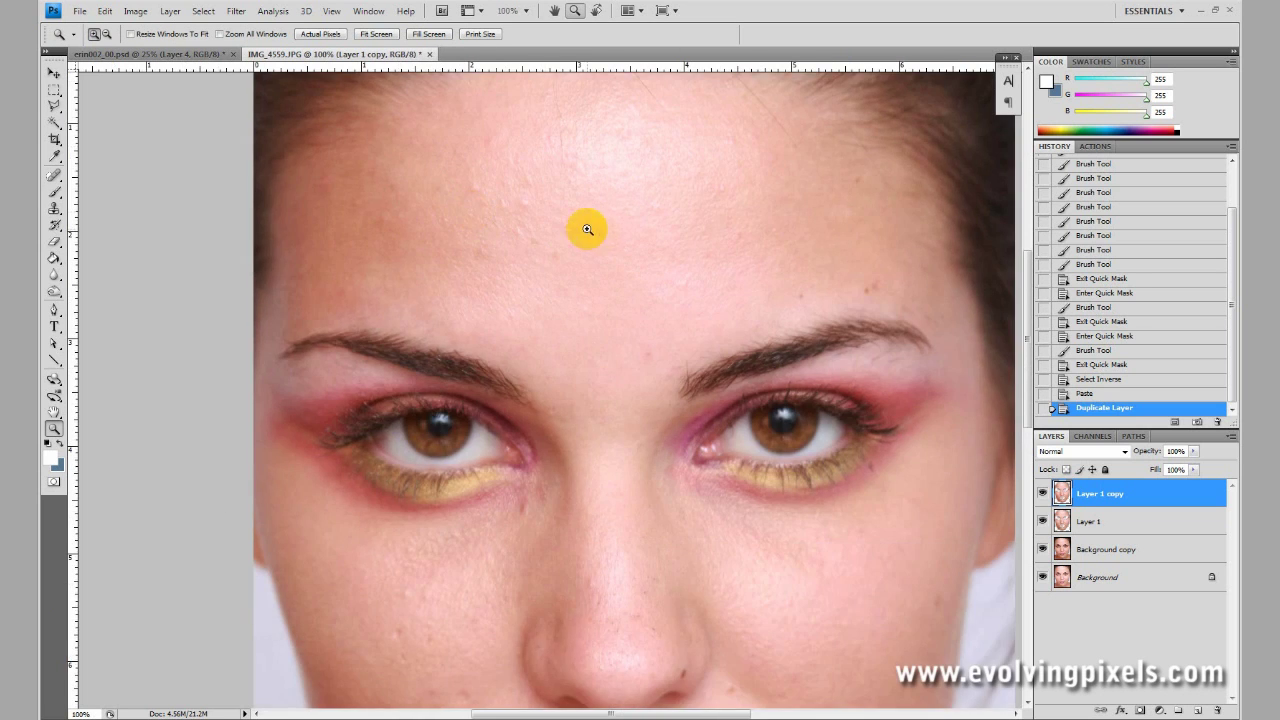
key(h)
drag(577, 266, 572, 293)
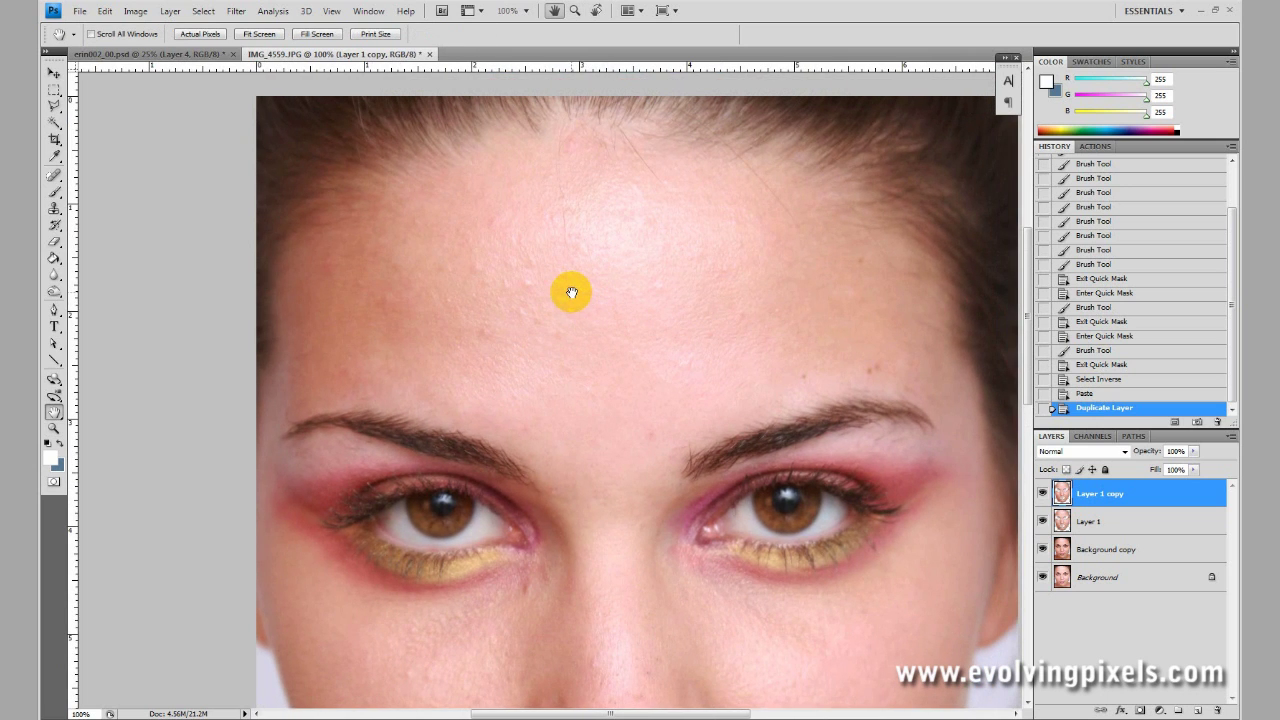
click(53, 177)
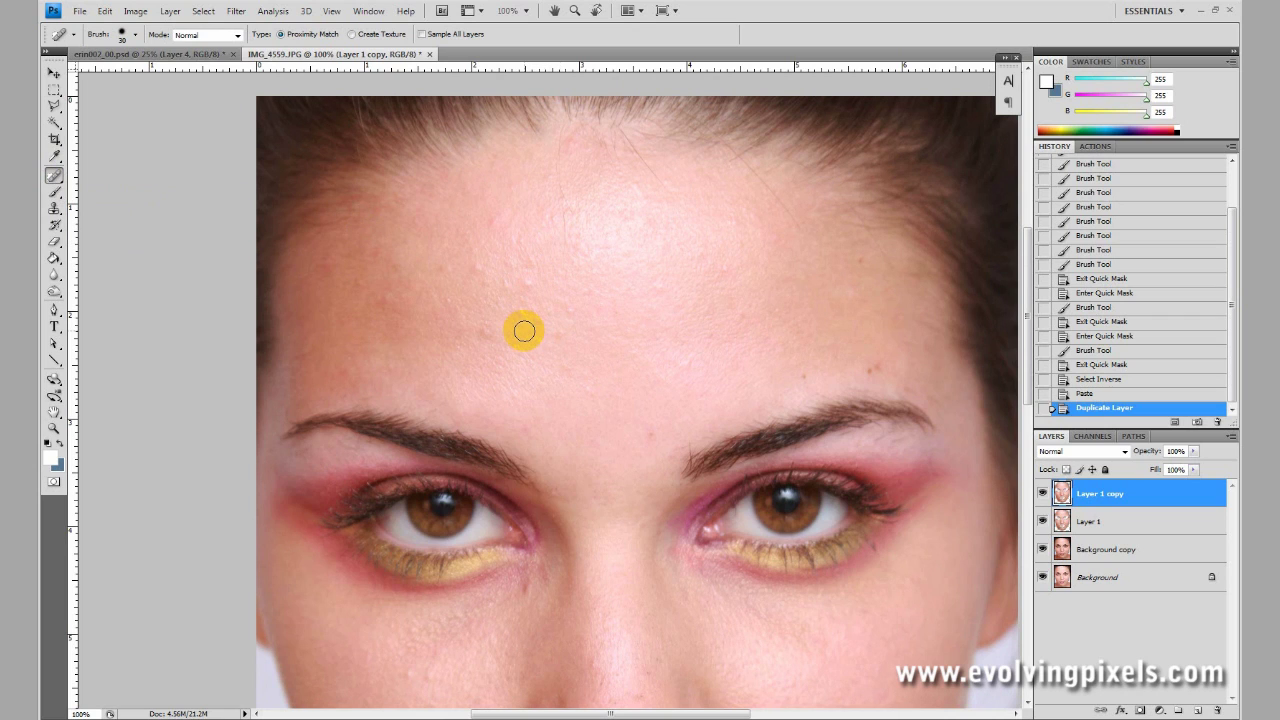
mouse_move(528, 284)
mouse_down()
mouse_move(550, 302)
mouse_move(523, 311)
mouse_move(501, 294)
mouse_move(509, 284)
mouse_move(477, 269)
mouse_up()
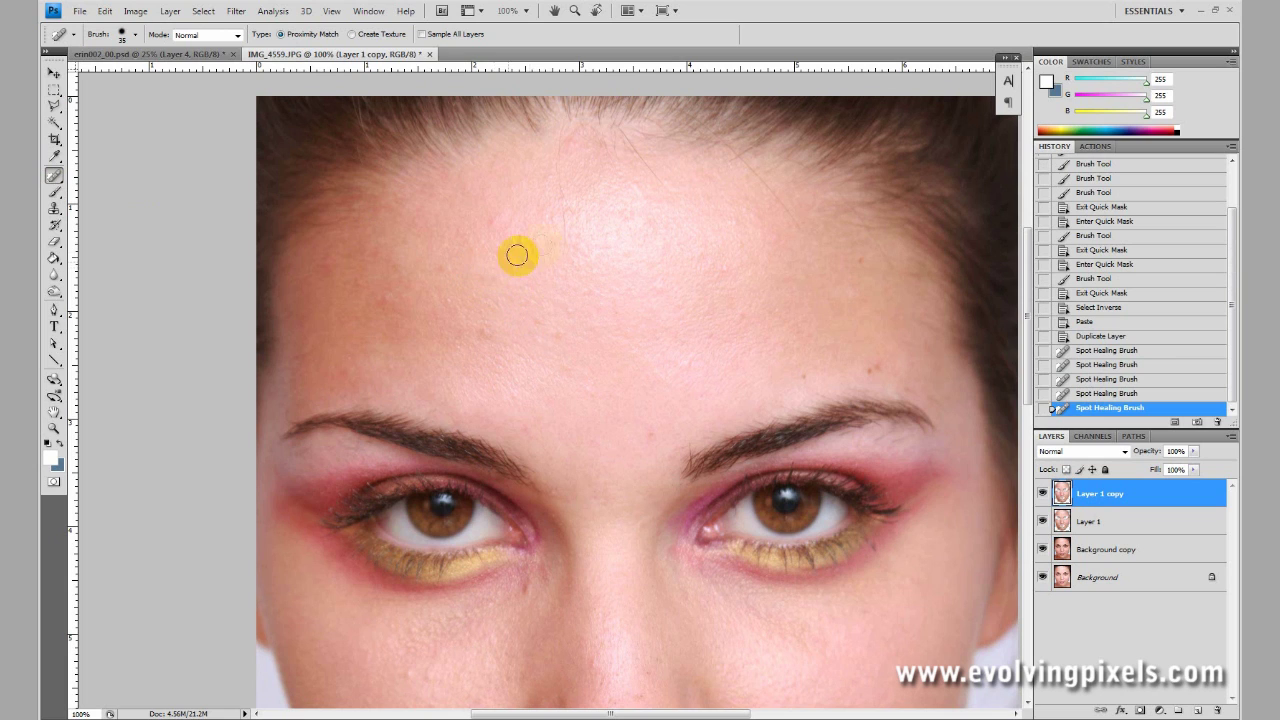
drag(491, 220, 440, 267)
Step: Heal the remaining forehead spots near the temples, above and between the eyebrows, and below the hairline
drag(378, 300, 378, 300)
click(359, 283)
click(594, 382)
click(663, 437)
click(806, 375)
click(866, 268)
click(486, 328)
drag(557, 236, 557, 236)
click(563, 189)
Step: Heal the small blemishes on the nose and cheeks and around the eyes with the Spot Healing Brush
drag(641, 540, 694, 320)
click(443, 409)
click(486, 500)
click(604, 615)
click(697, 456)
click(655, 477)
click(709, 487)
click(720, 533)
drag(900, 600, 900, 600)
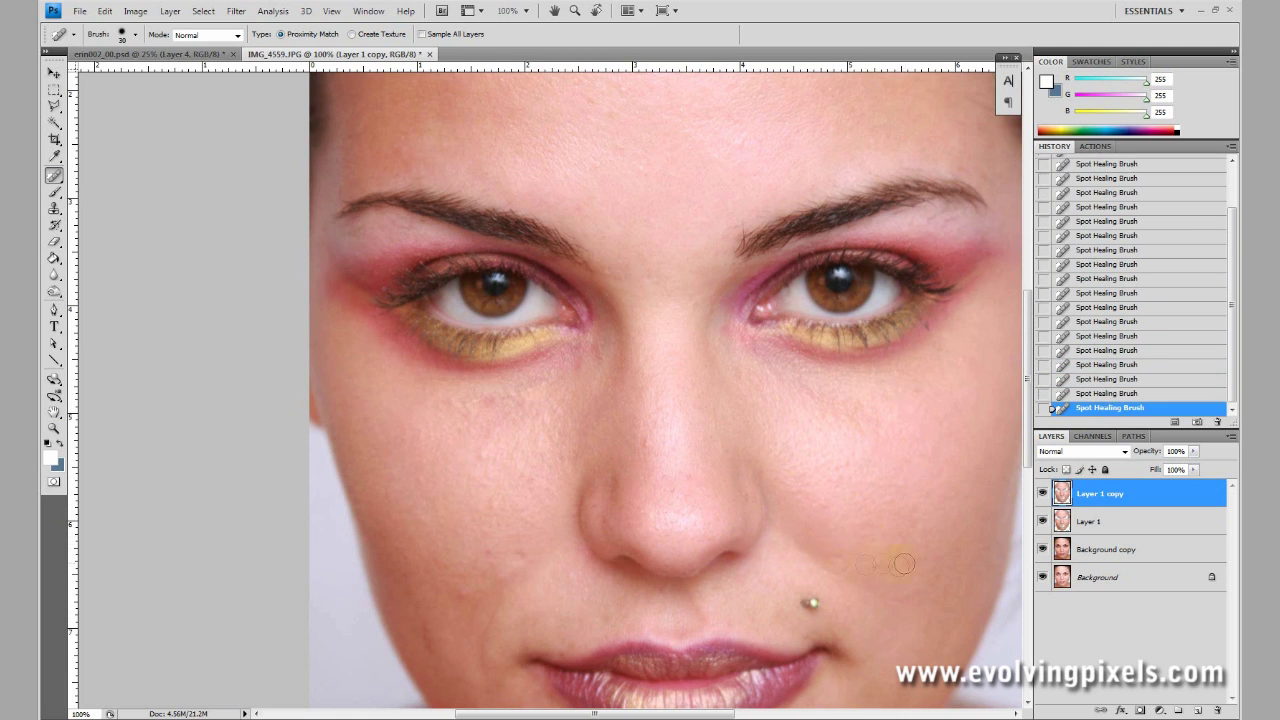
Step: Remove the blemishes on the chin, on the lower cheek and around the mouth with the Spot Healing Brush
drag(767, 548, 759, 353)
drag(445, 515, 470, 525)
click(649, 583)
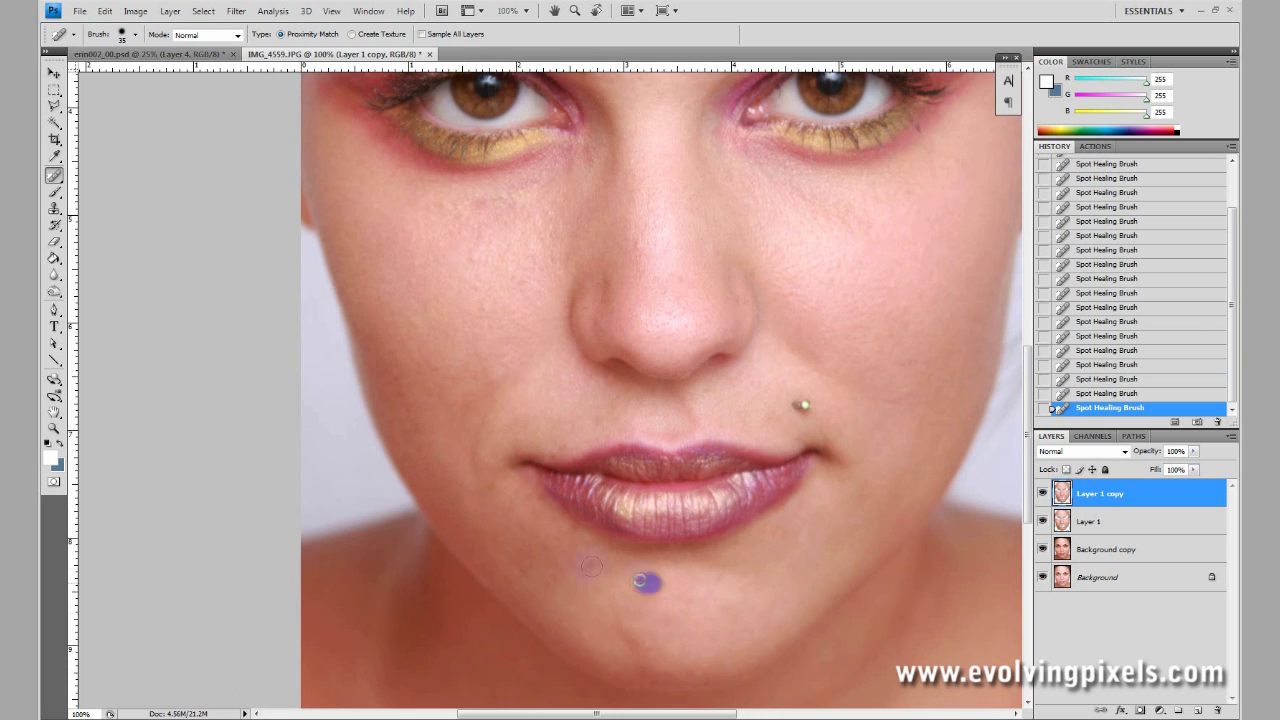
drag(829, 380, 697, 380)
click(514, 234)
click(387, 461)
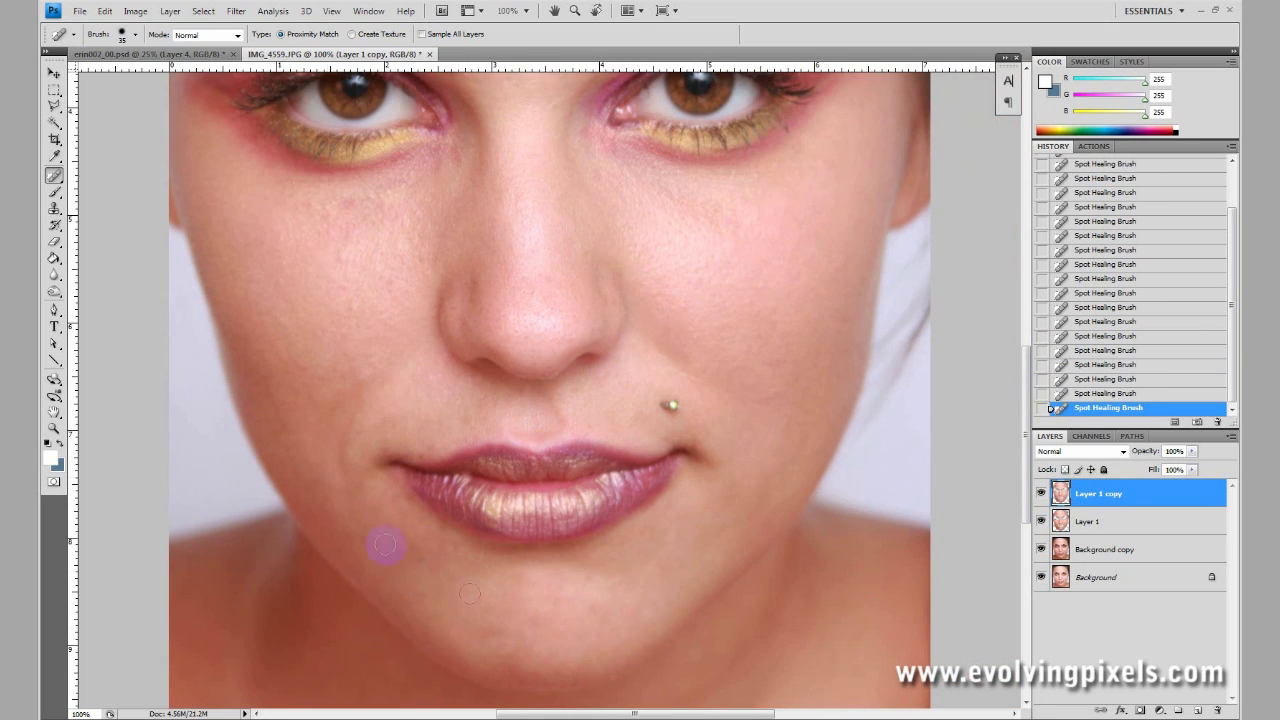
Step: Heal the remaining spots and uneven skin under the left-hand eye and across that cheek with the Spot Healing Brush
key(h)
key(ctrl+minus)
drag(618, 247, 653, 305)
key(z)
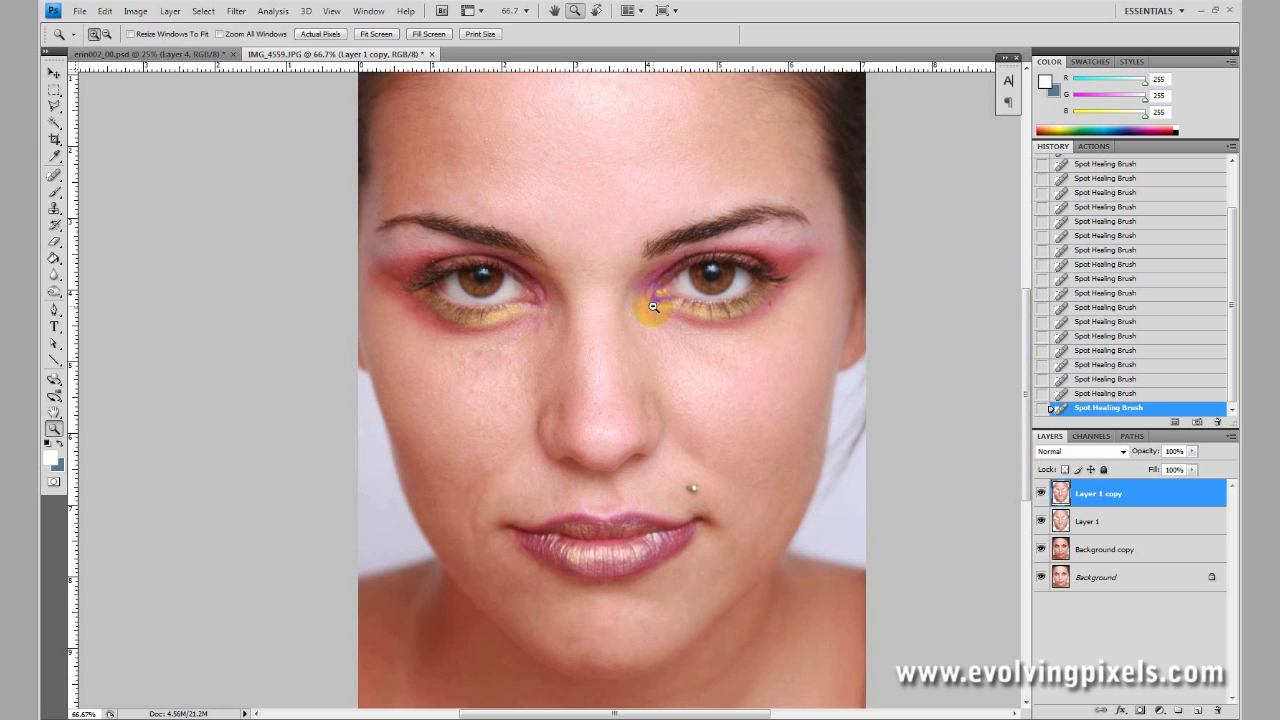
alt+click(653, 305)
click(587, 325)
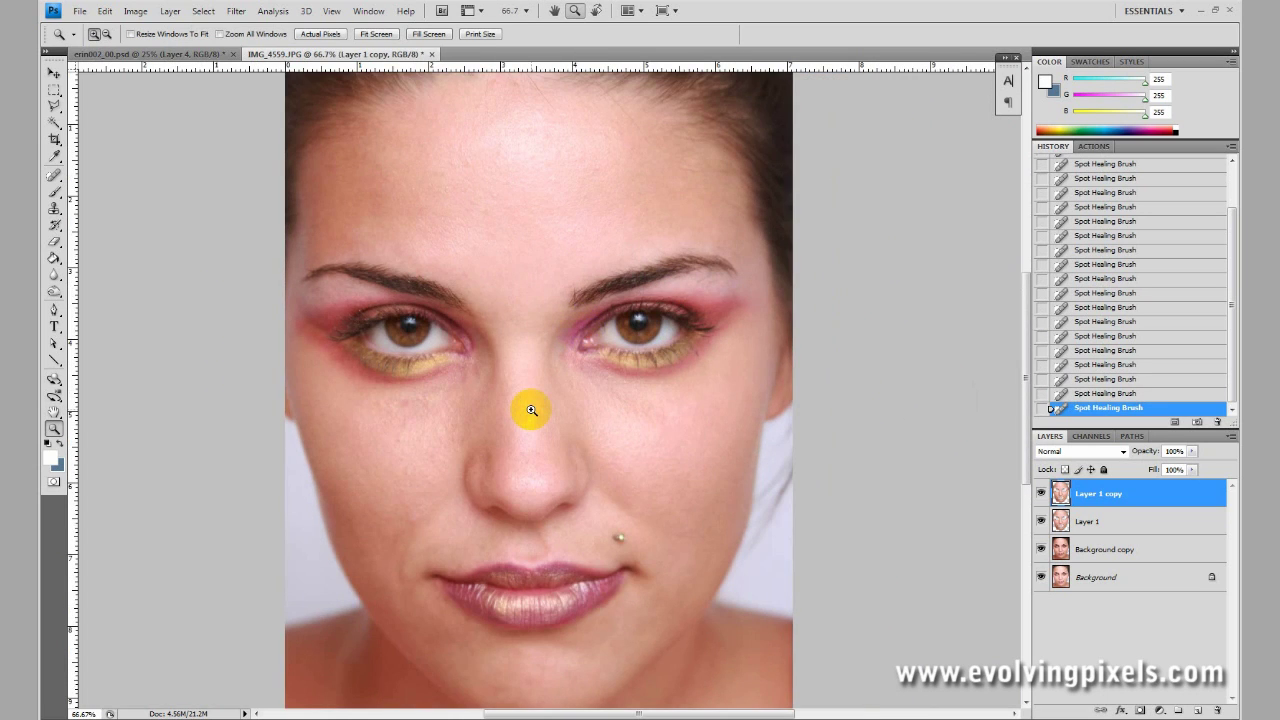
key(j)
drag(404, 402, 406, 420)
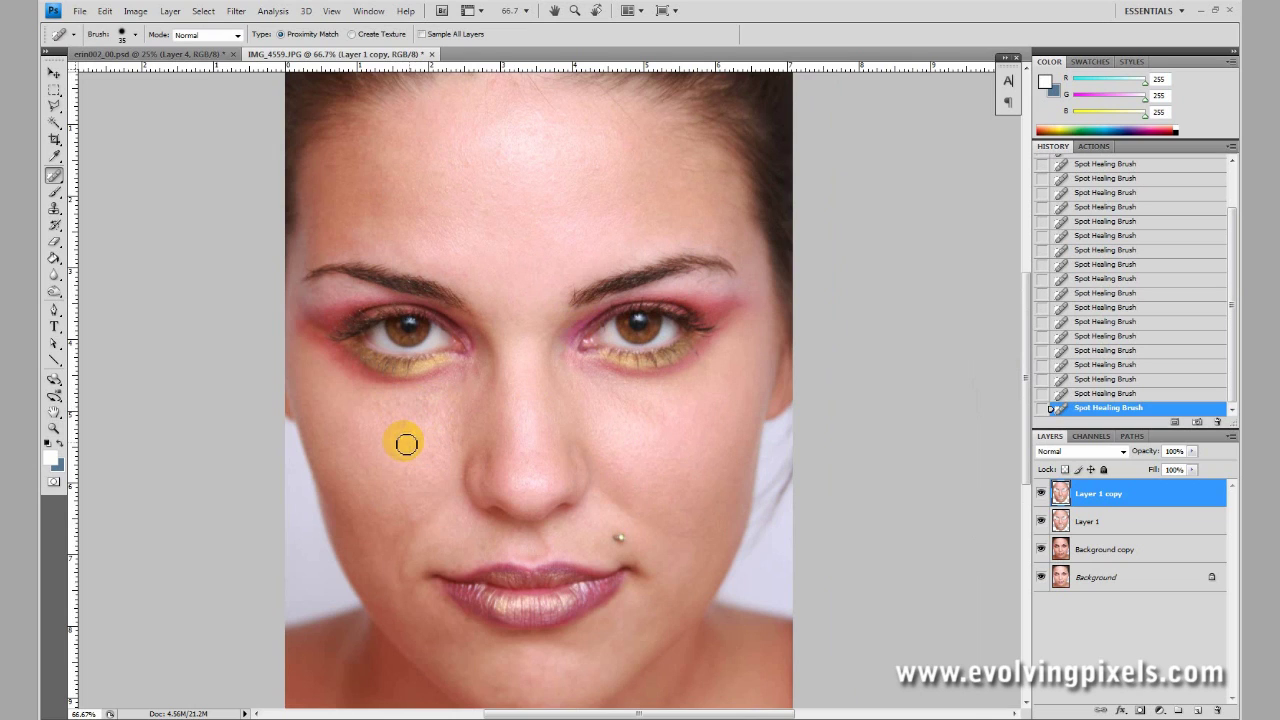
click(401, 441)
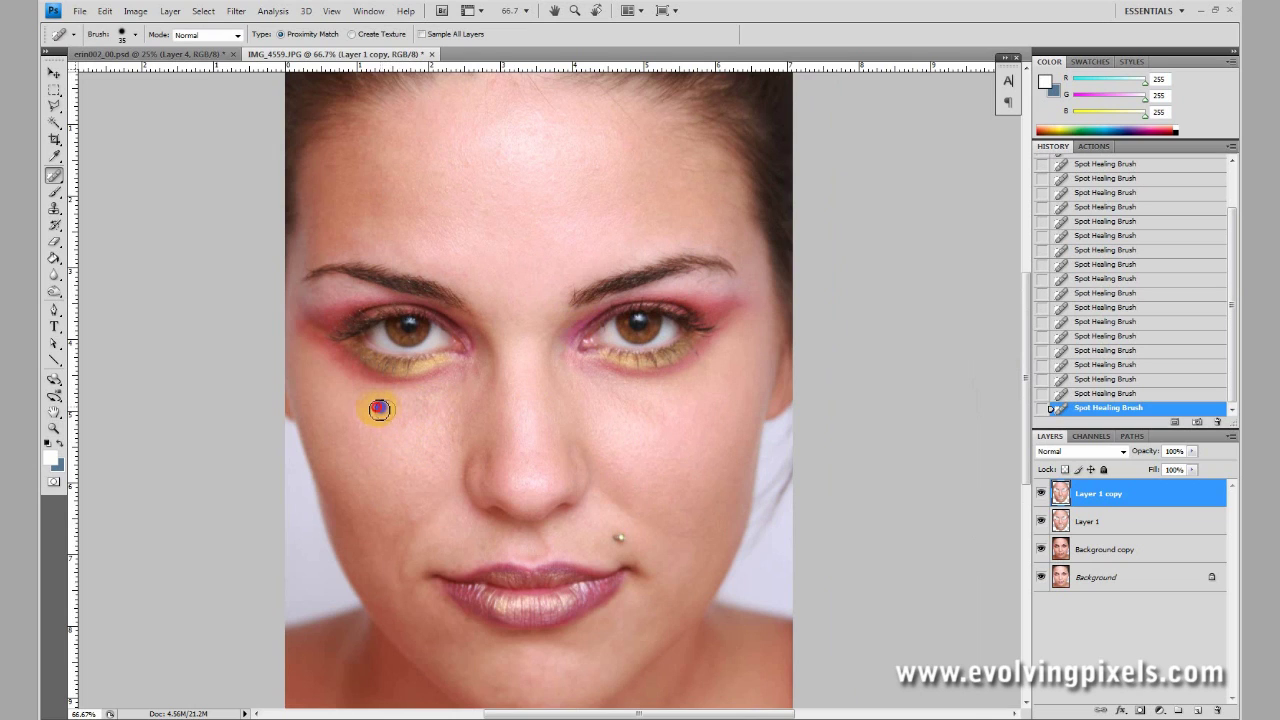
click(383, 407)
click(395, 407)
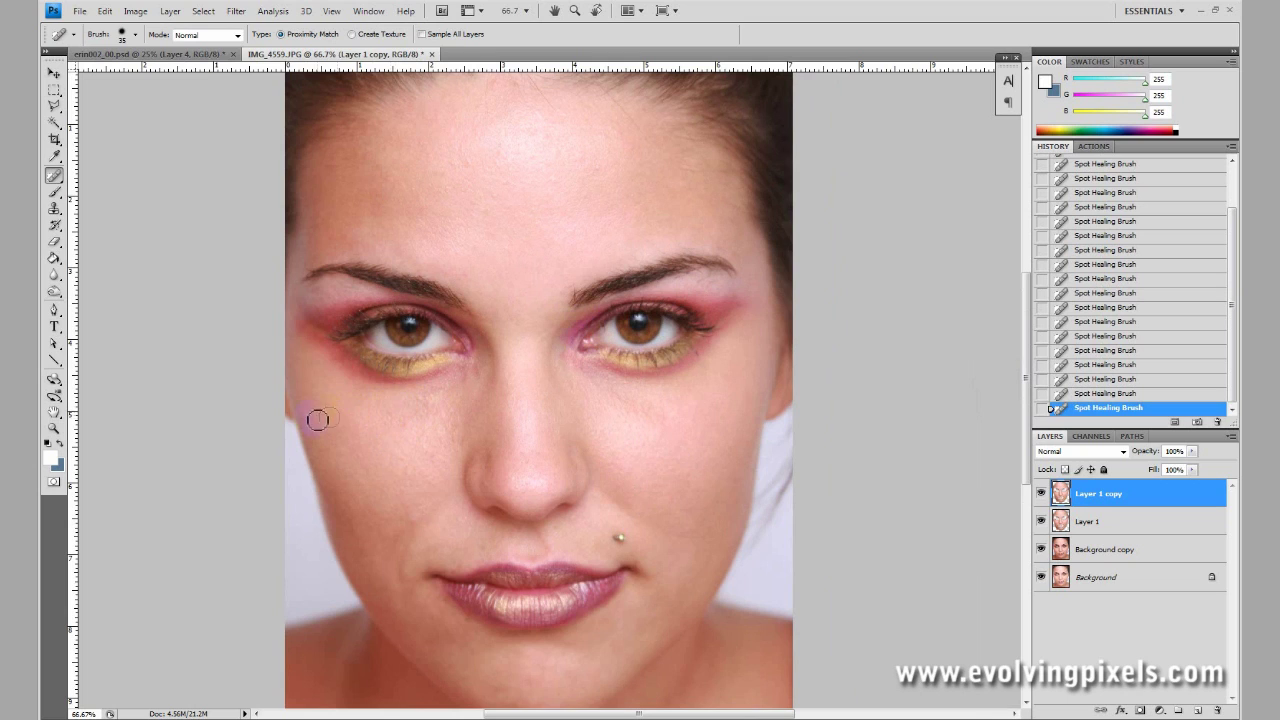
click(324, 420)
click(465, 473)
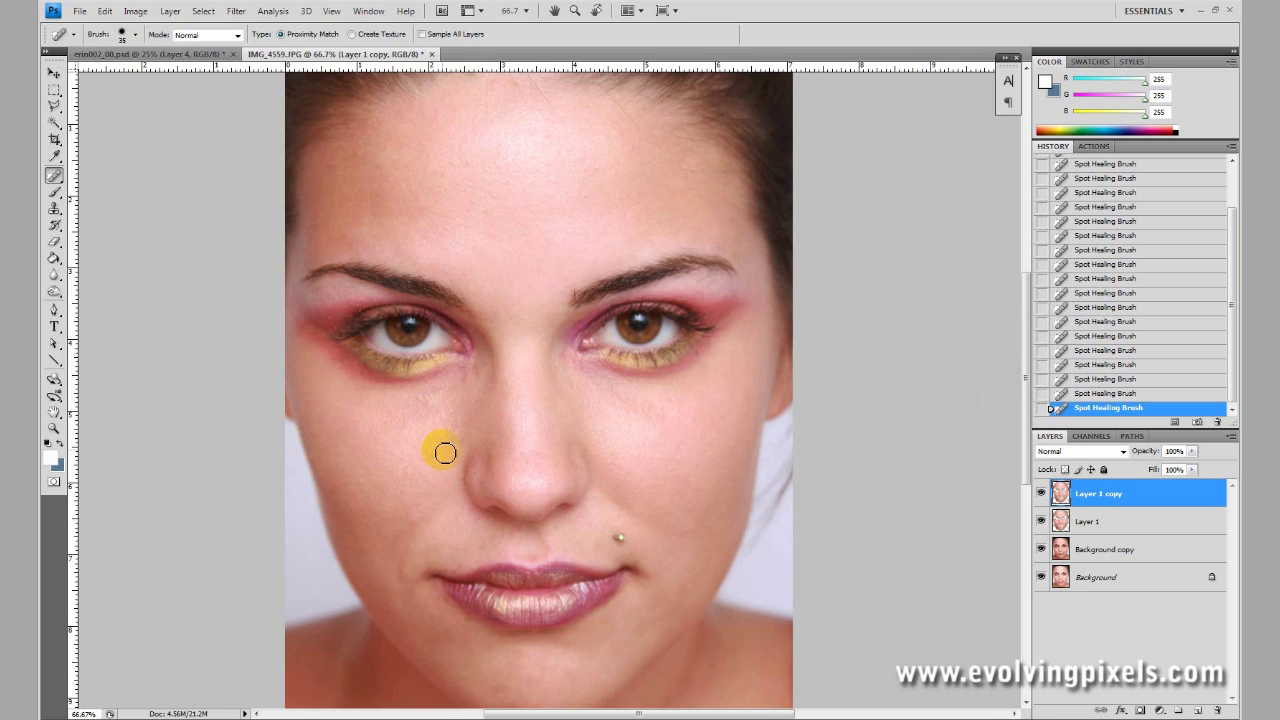
key(z)
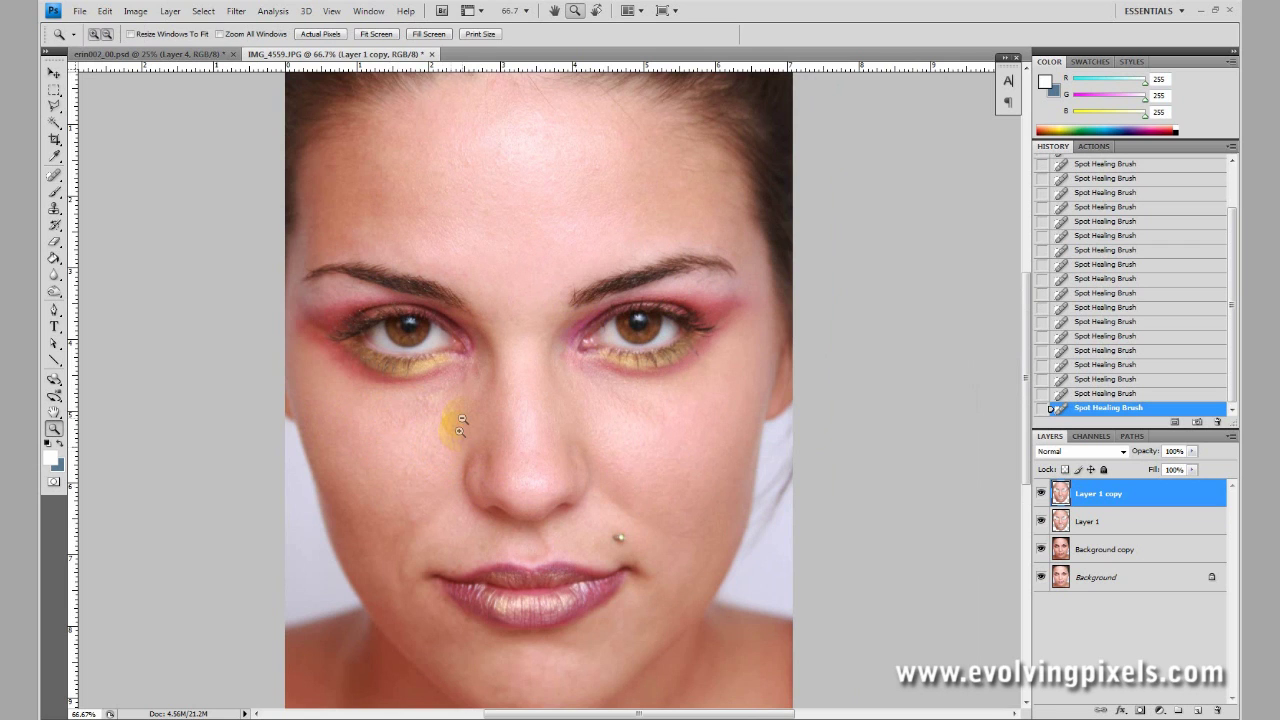
alt+click(457, 423)
click(508, 255)
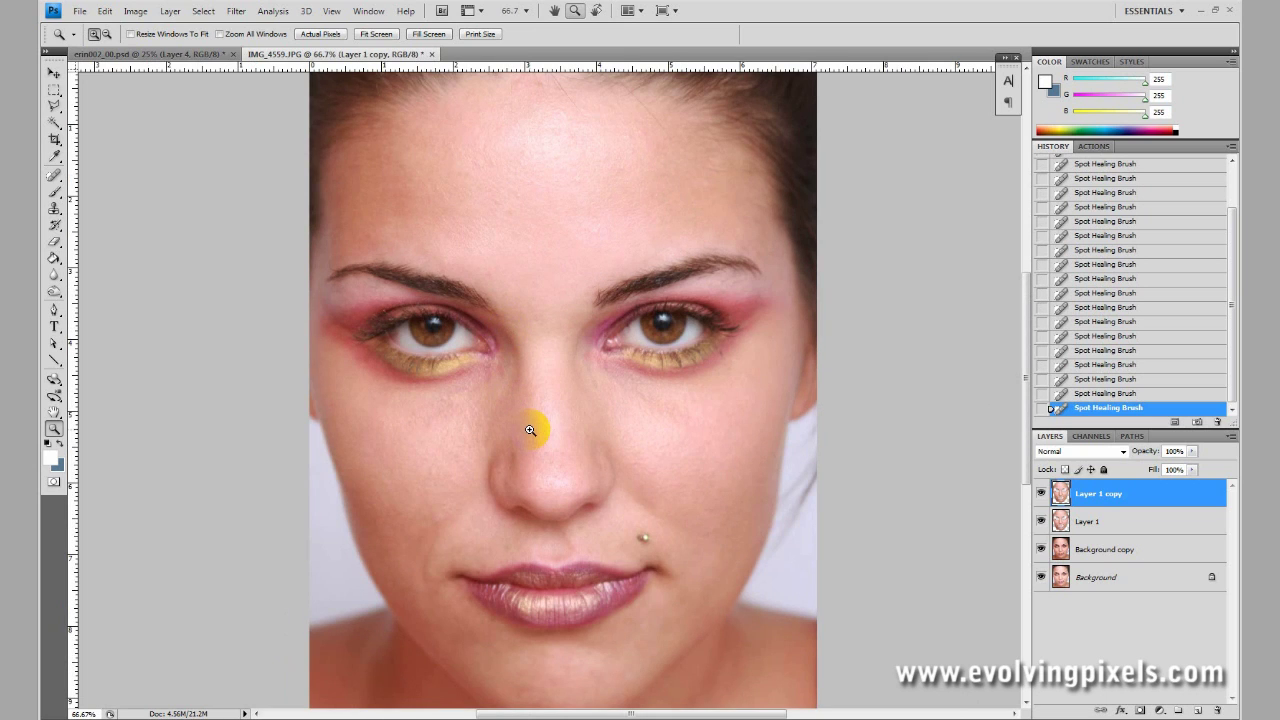
click(400, 372)
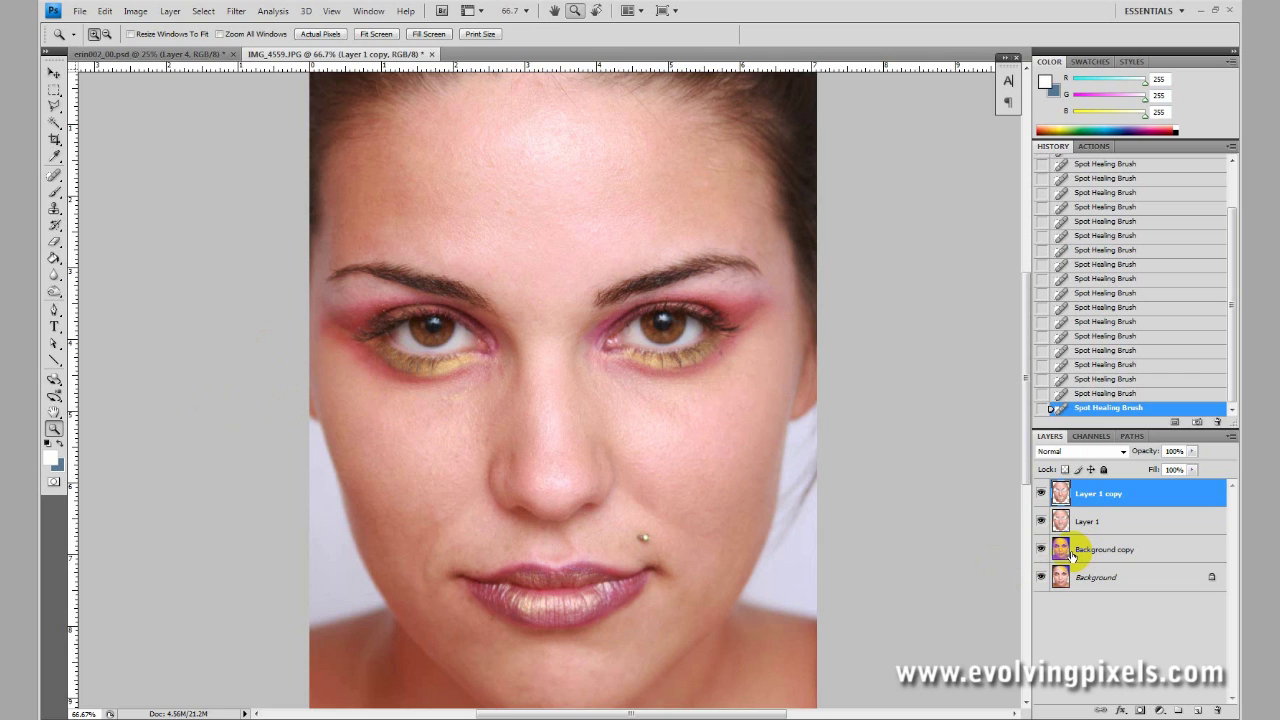
Step: On the Background copy layer, paint a Quick Mask over both eye areas with the brush, convert it to a selection and invert it
click(1071, 556)
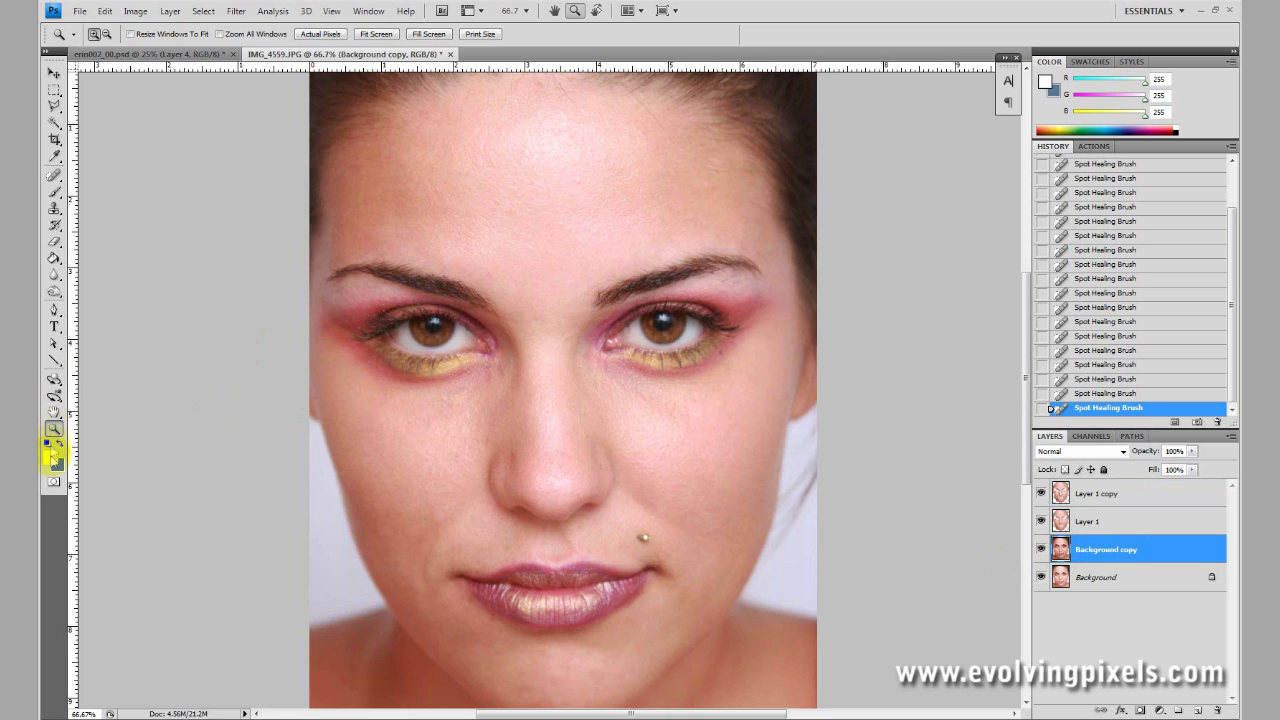
click(54, 482)
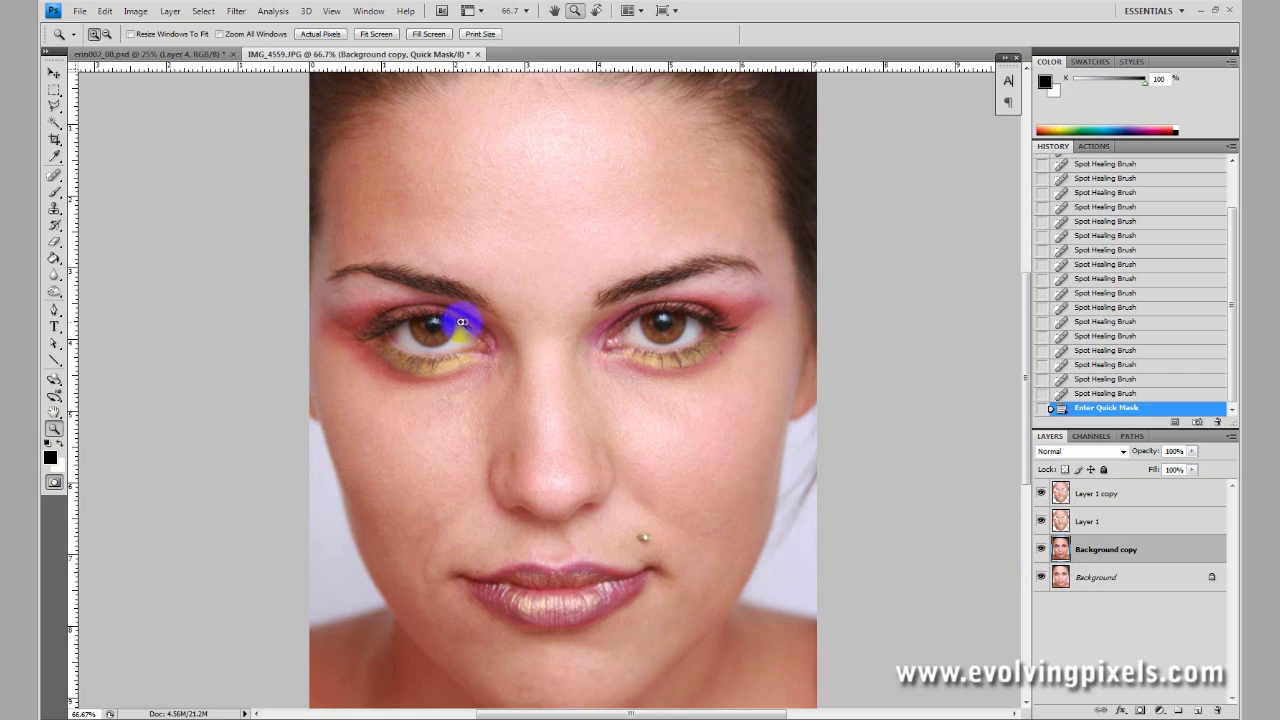
key(b)
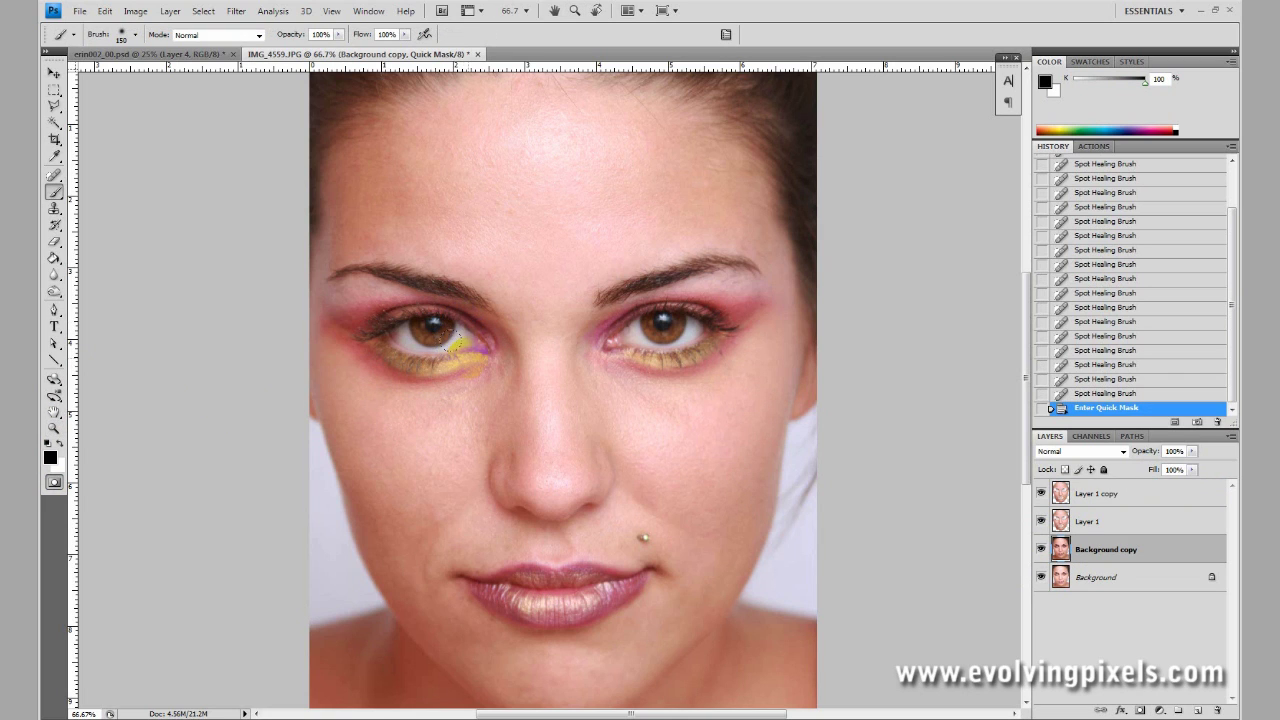
mouse_move(460, 346)
mouse_down()
mouse_move(337, 329)
mouse_move(463, 314)
mouse_move(380, 294)
mouse_move(371, 349)
mouse_move(480, 340)
mouse_move(400, 308)
mouse_up()
mouse_move(598, 338)
mouse_down()
mouse_move(739, 291)
mouse_move(653, 328)
mouse_move(609, 324)
mouse_move(706, 327)
mouse_move(701, 295)
mouse_move(587, 310)
mouse_move(664, 297)
mouse_move(680, 315)
mouse_move(736, 310)
mouse_move(655, 346)
mouse_move(590, 353)
mouse_move(633, 361)
mouse_move(742, 333)
mouse_move(746, 306)
mouse_move(672, 322)
mouse_up()
click(58, 486)
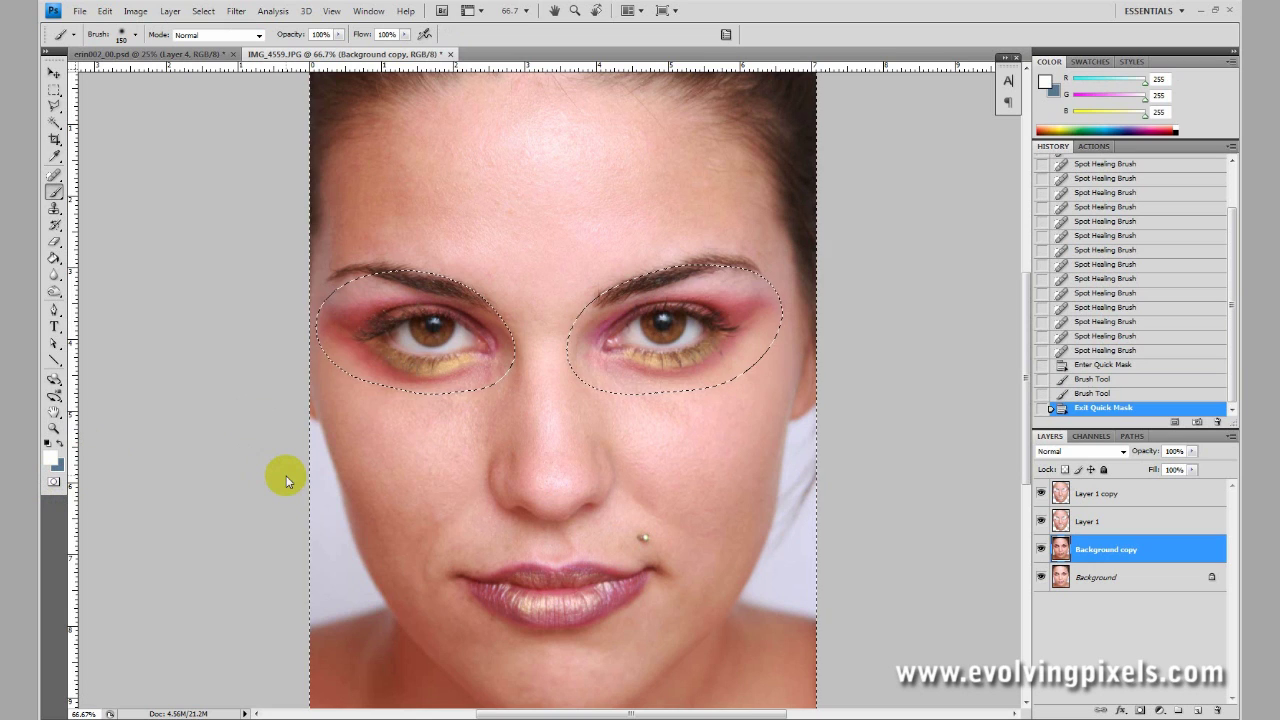
key(ctrl+shift+i)
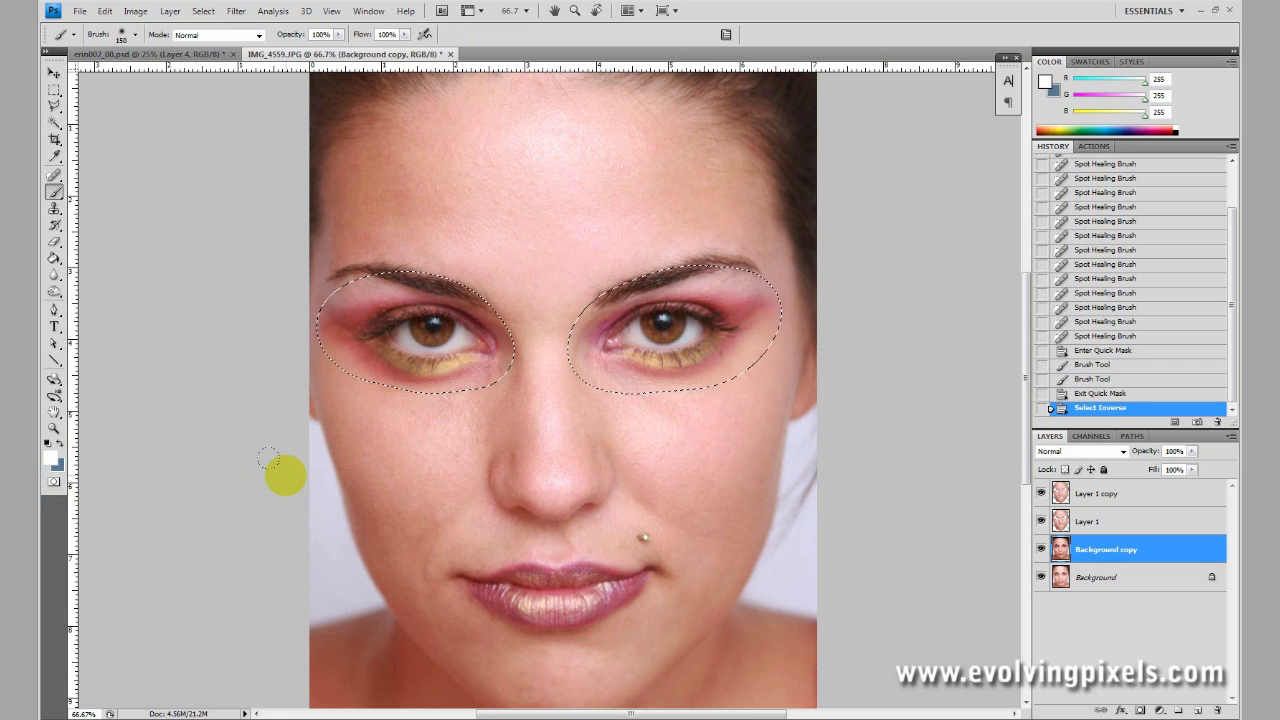
Step: Copy the selected eye areas and paste them onto a new layer
click(505, 325)
mouse_move(522, 332)
mouse_down()
mouse_move(455, 355)
mouse_move(462, 338)
mouse_up()
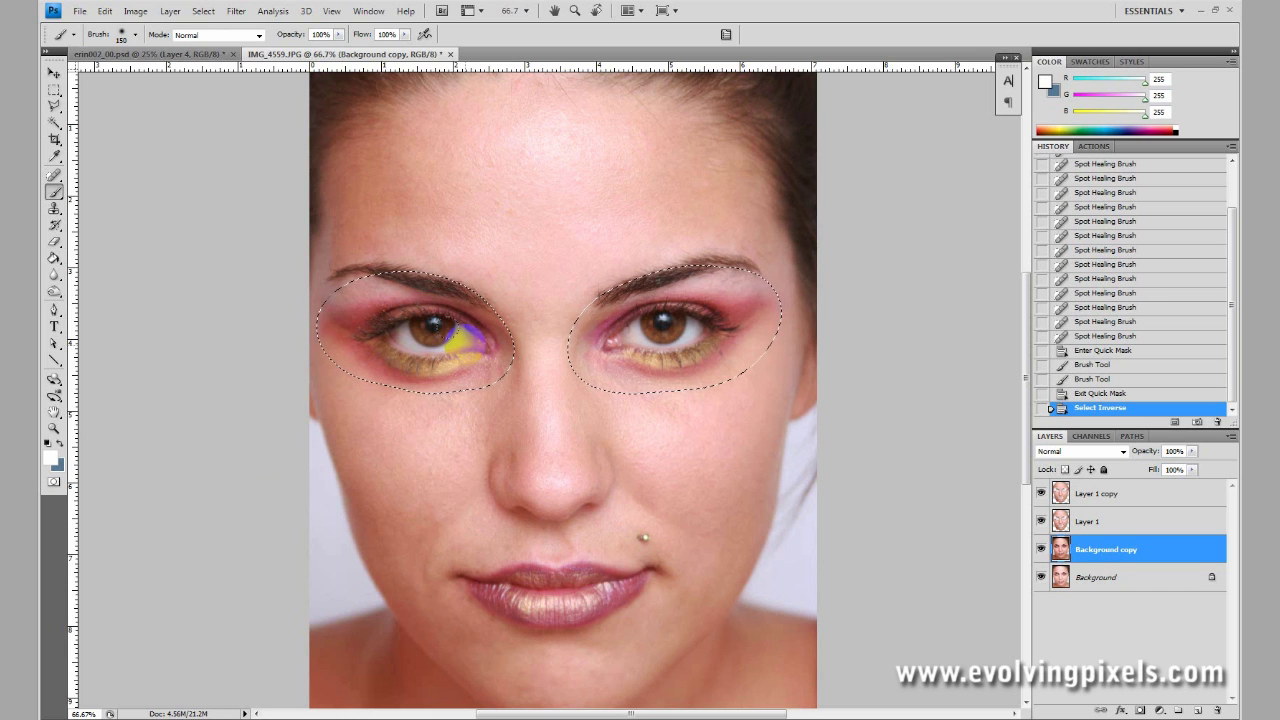
key(ctrl+c)
key(ctrl+v)
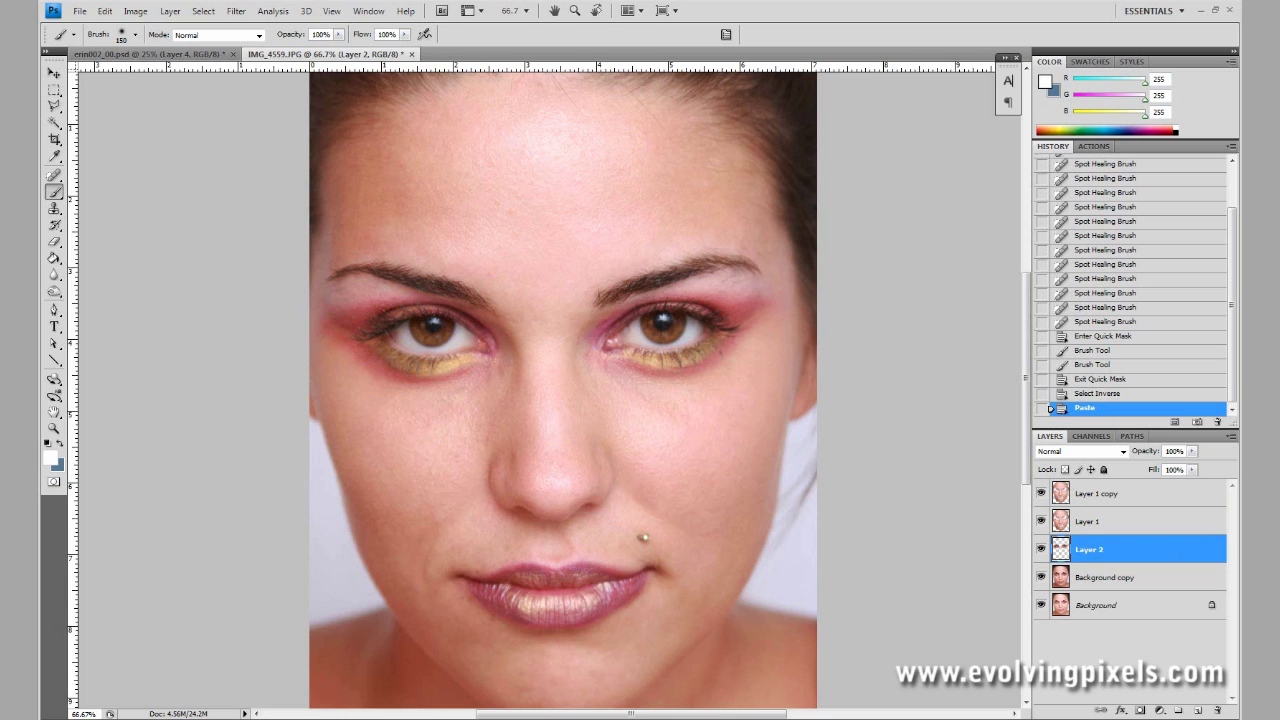
Step: Hide all layers except the pasted eyes to inspect the cutout, and restore the visibility of every layer except Layer 1
click(1040, 605)
click(1040, 577)
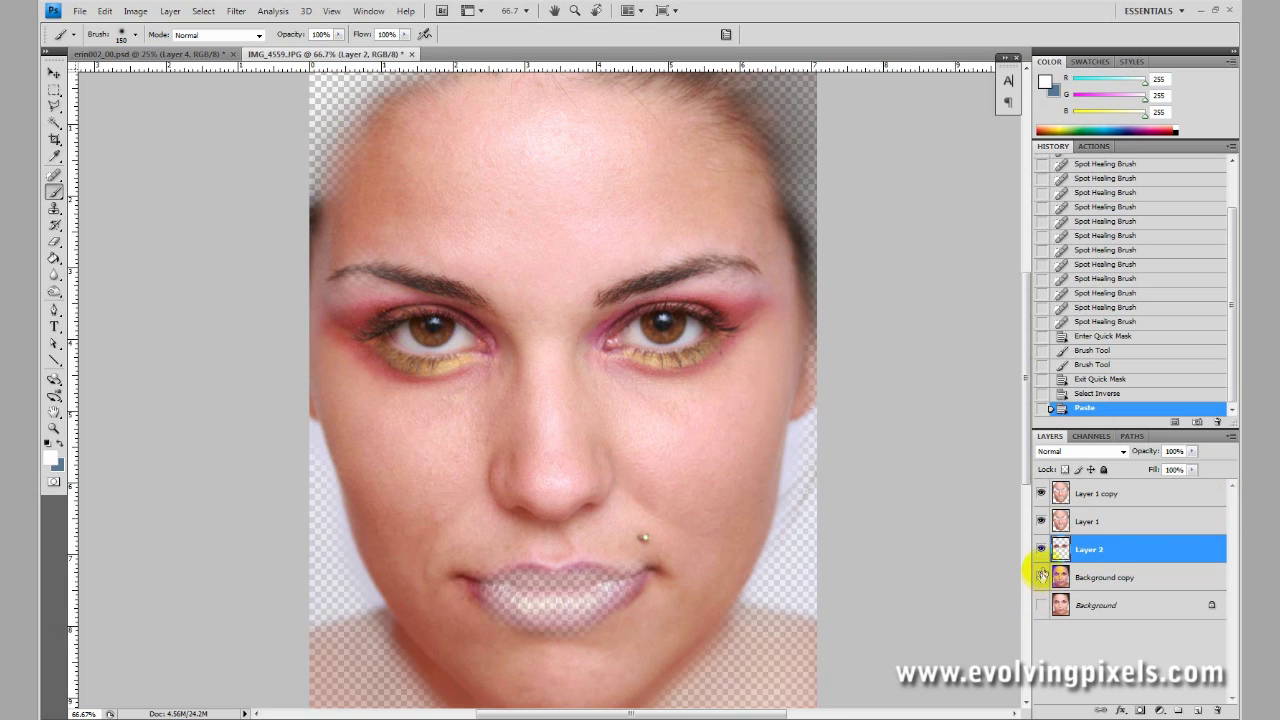
click(1040, 521)
click(1040, 494)
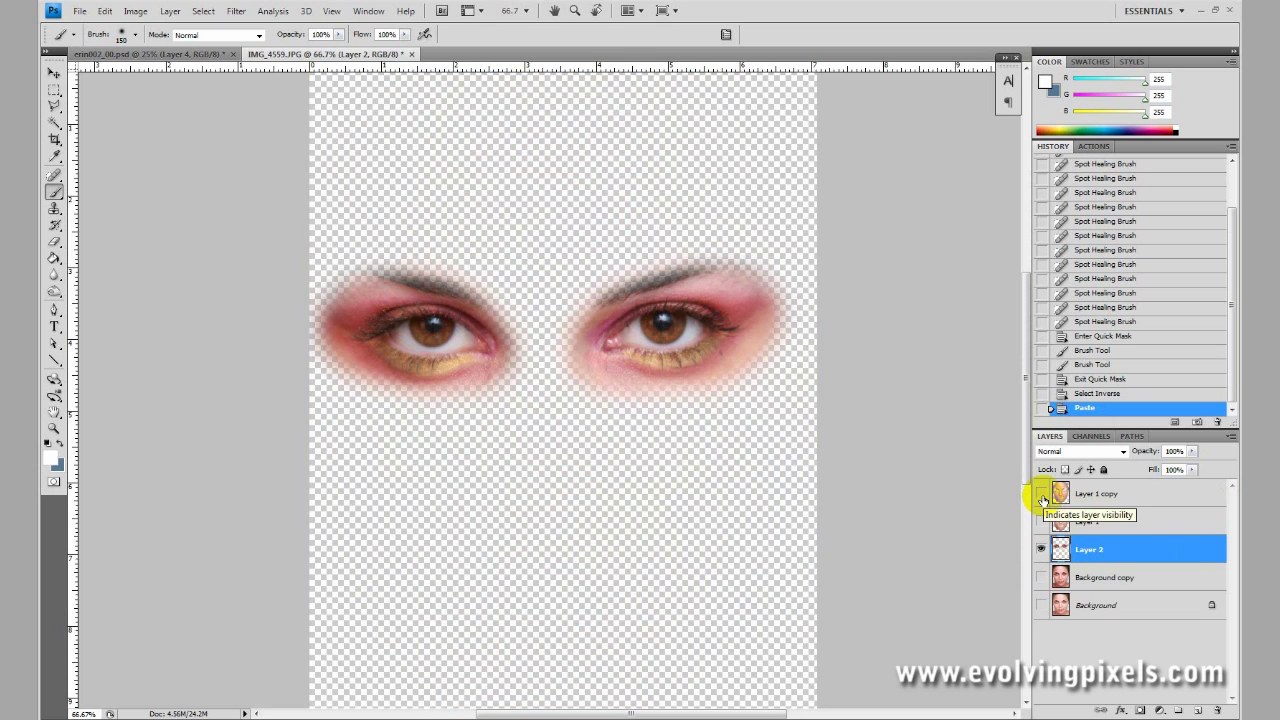
click(1040, 494)
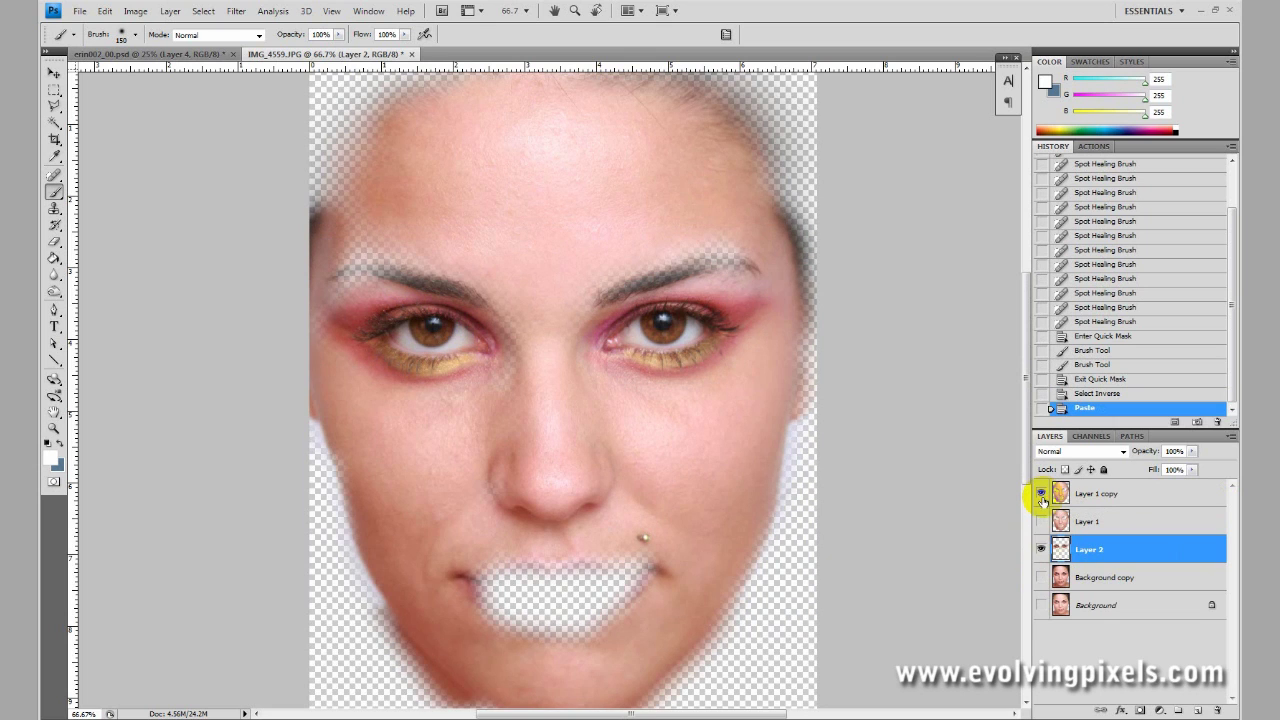
click(1040, 577)
click(1040, 605)
click(1041, 605)
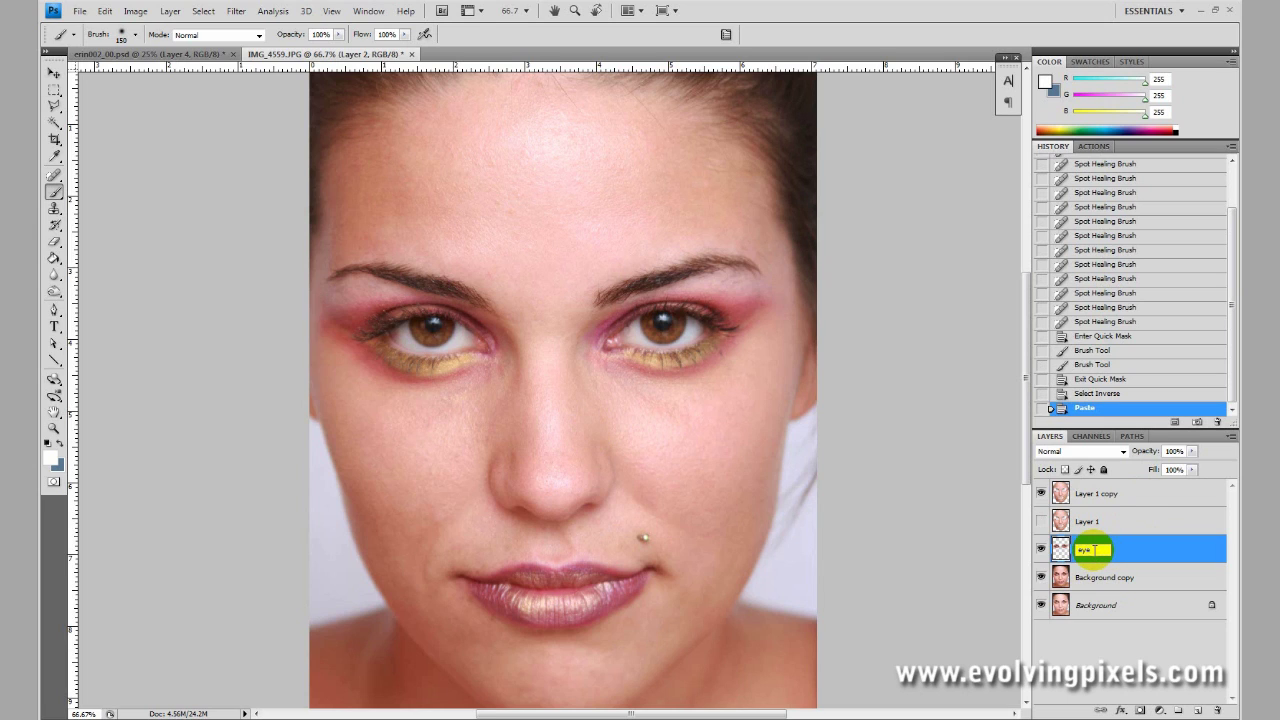
Step: Rename the pasted eye layer as eyes and Layer 1 copy as skin
click(1146, 557)
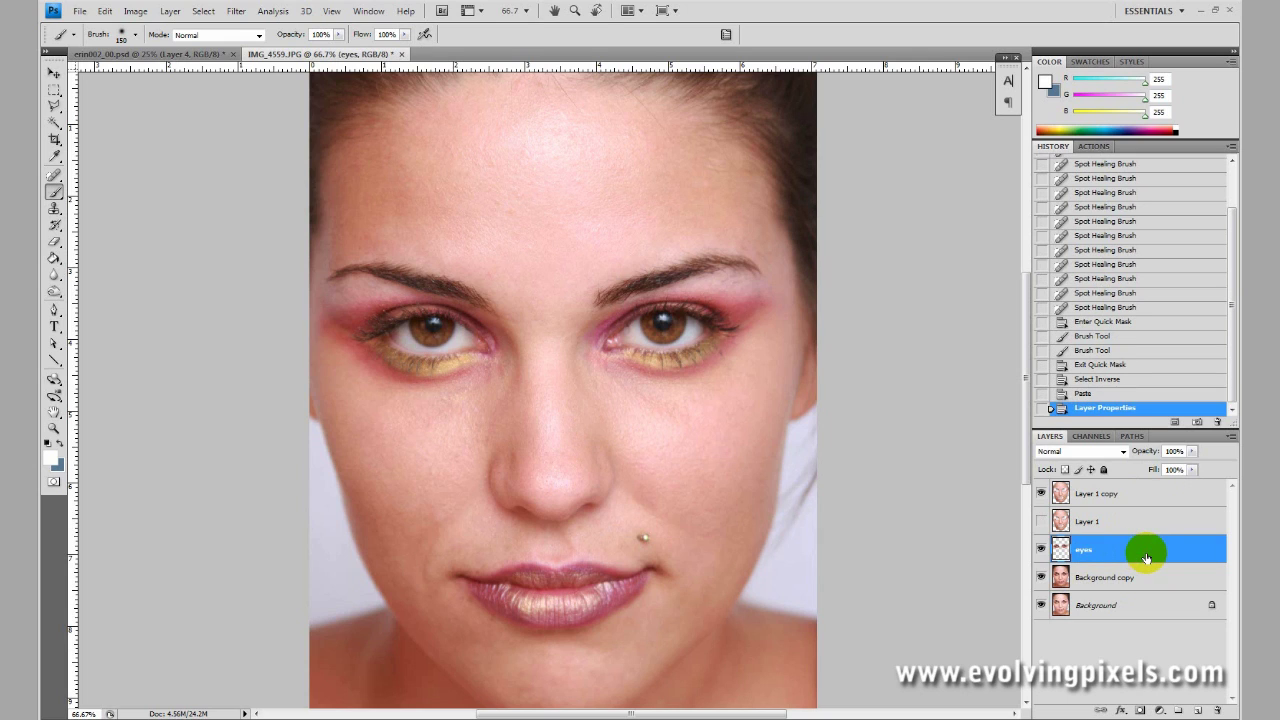
double_click(1097, 494)
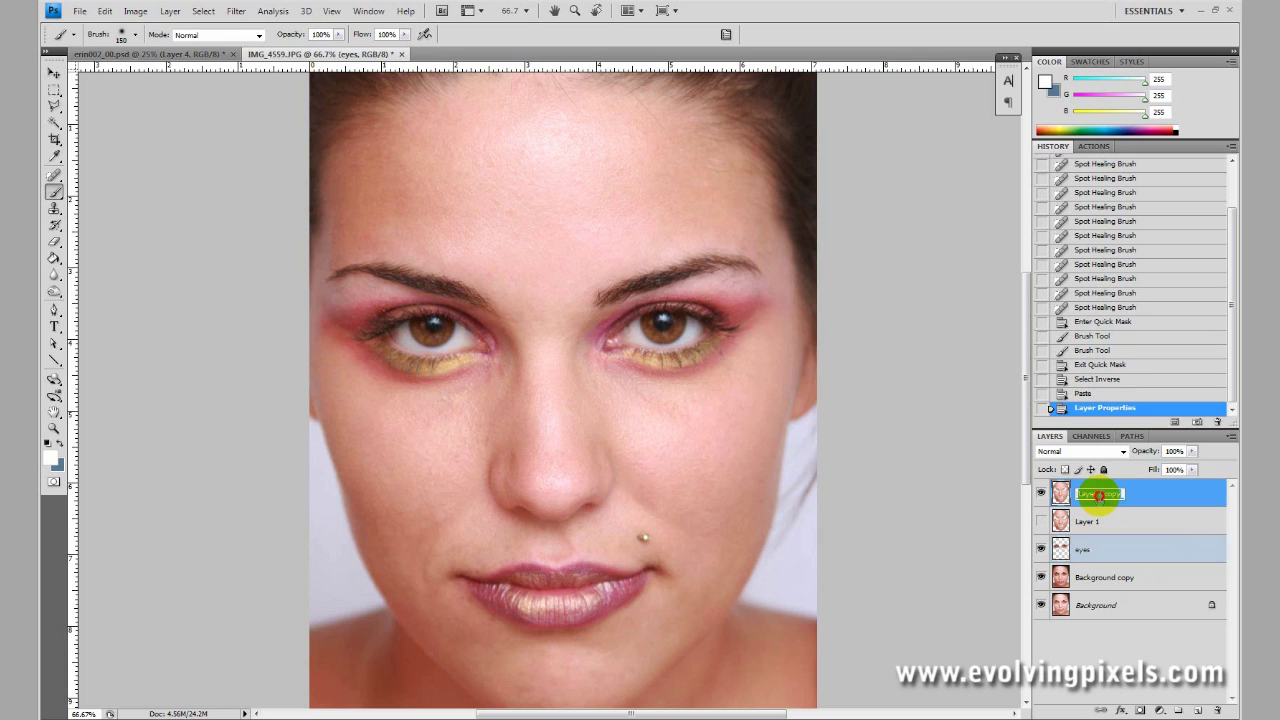
text(skin)
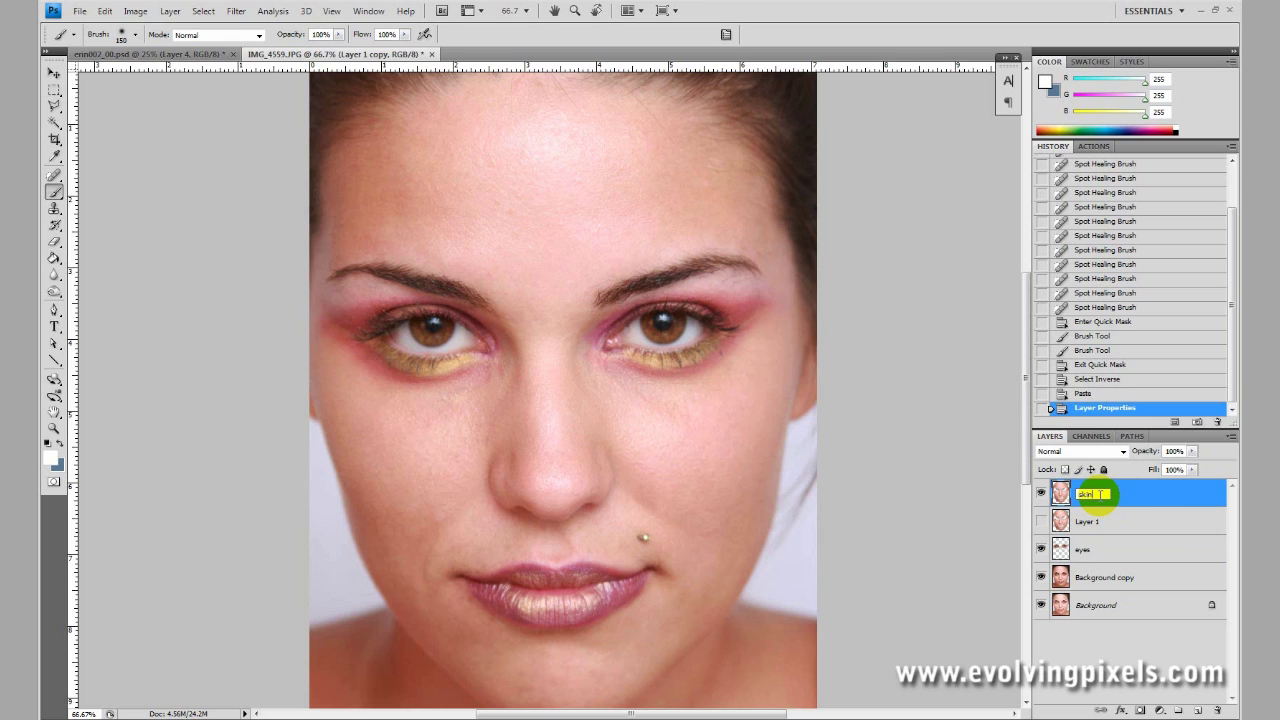
key(Return)
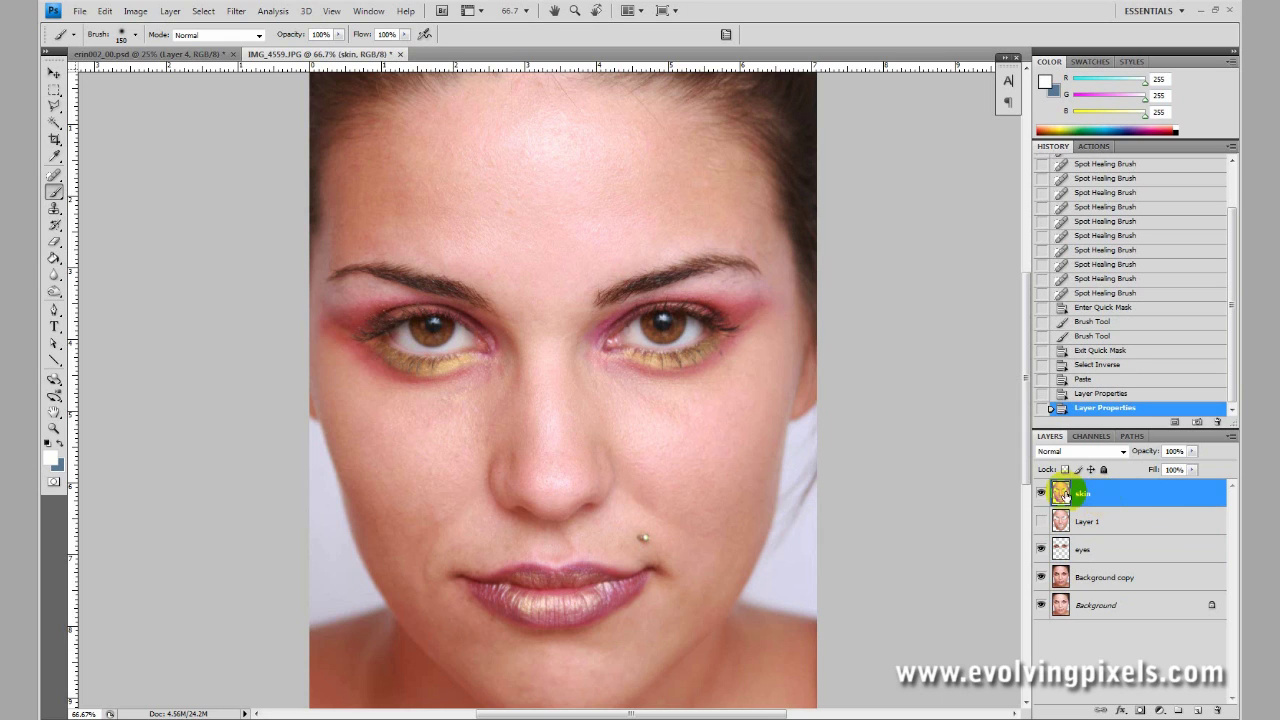
Step: Darken the eyes layer with Curves, using points at input 59, output 44 and input 159, output 147
click(1097, 553)
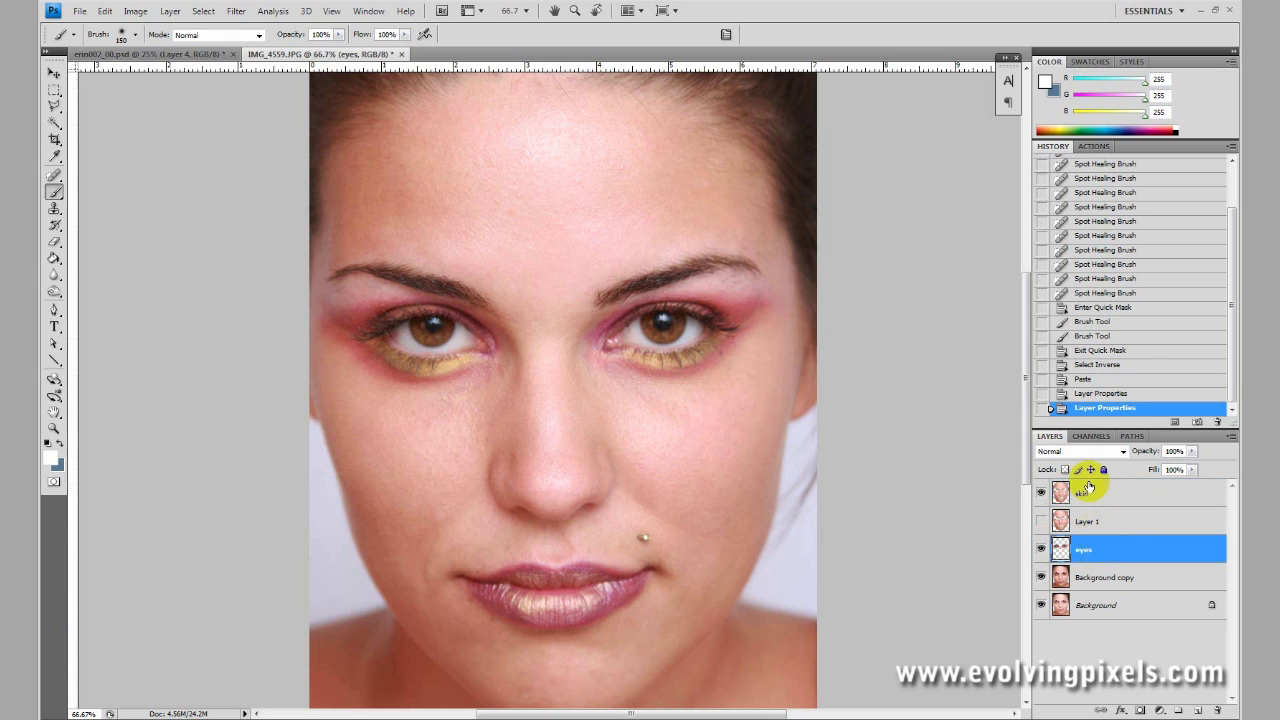
click(1089, 495)
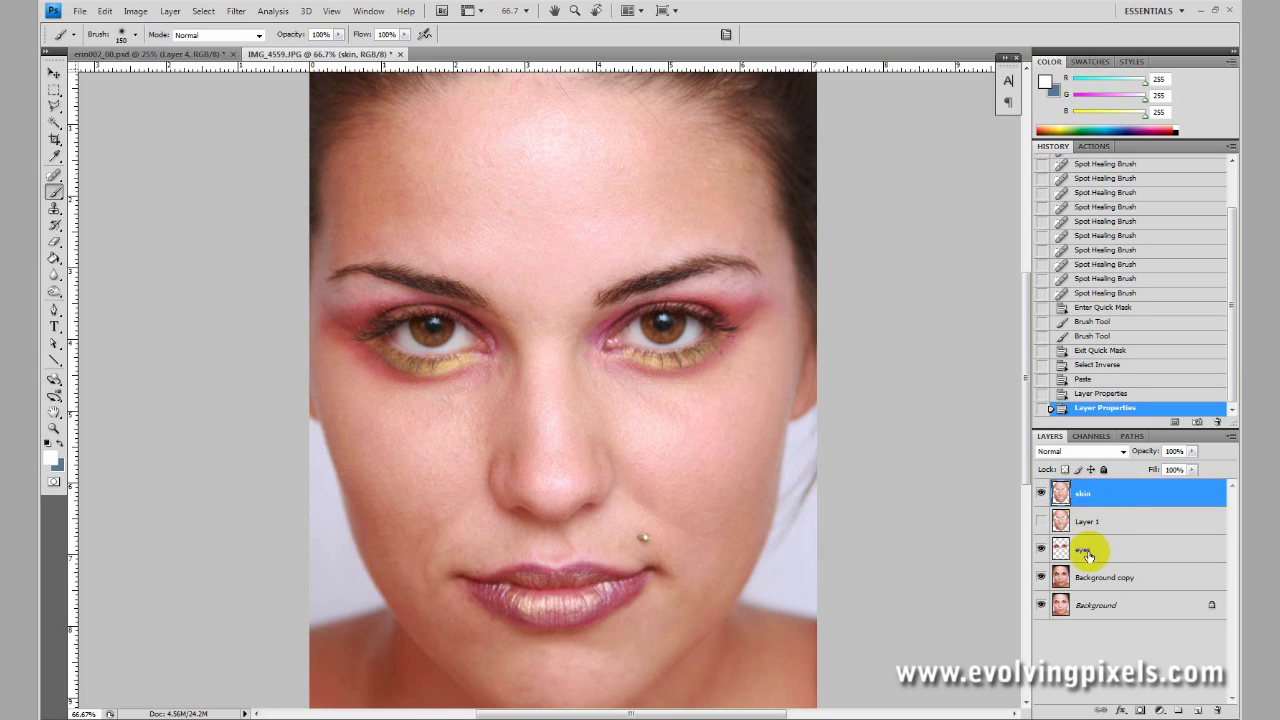
click(1087, 553)
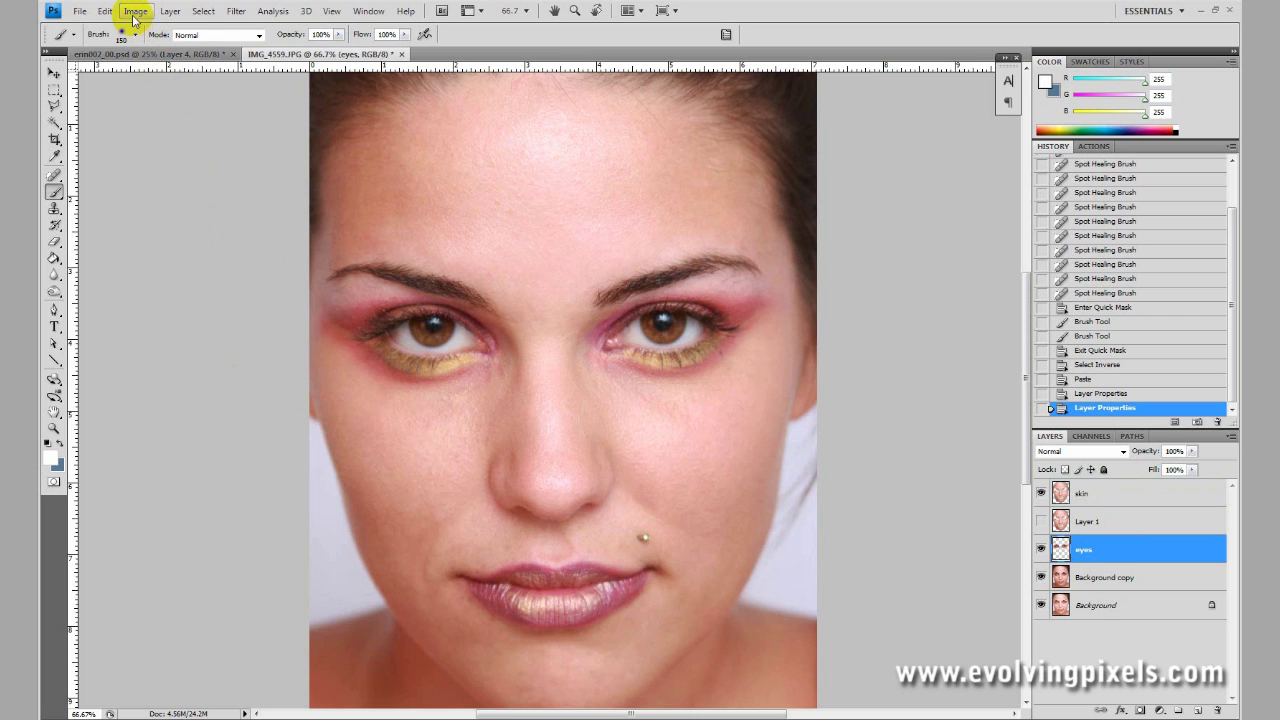
click(135, 18)
mouse_move(183, 48)
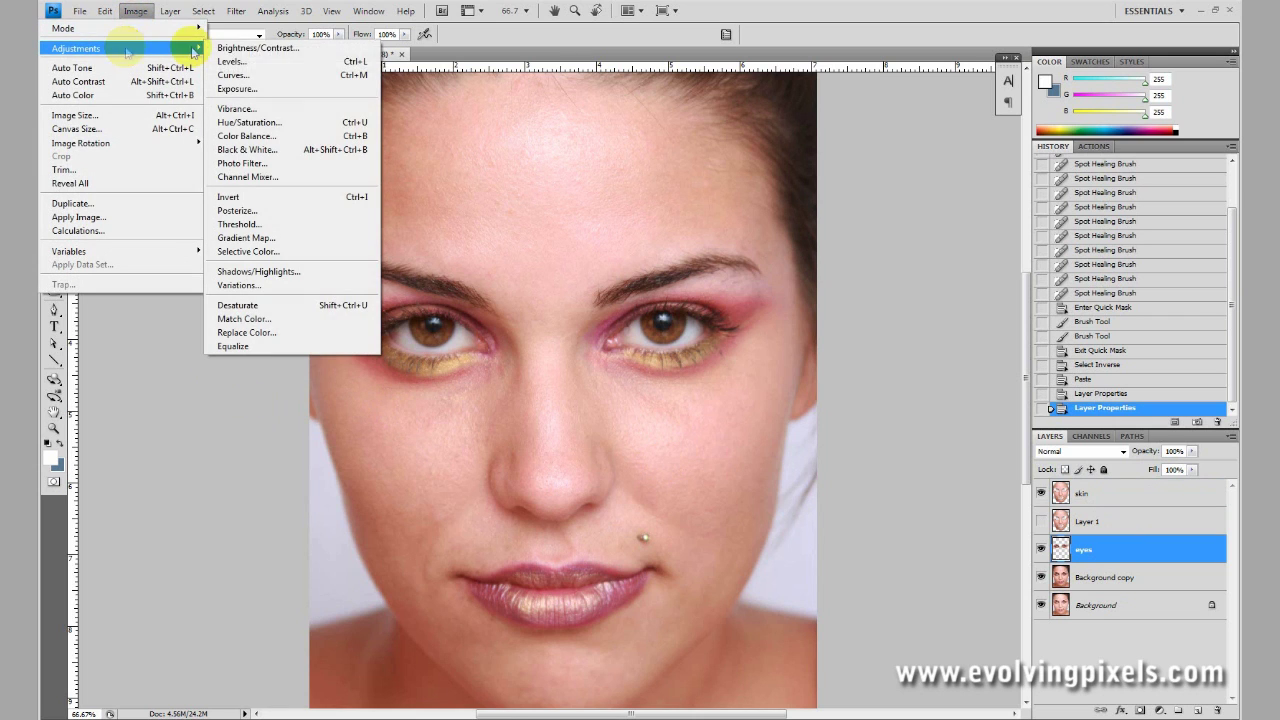
click(240, 75)
drag(946, 395, 944, 392)
drag(954, 392, 962, 390)
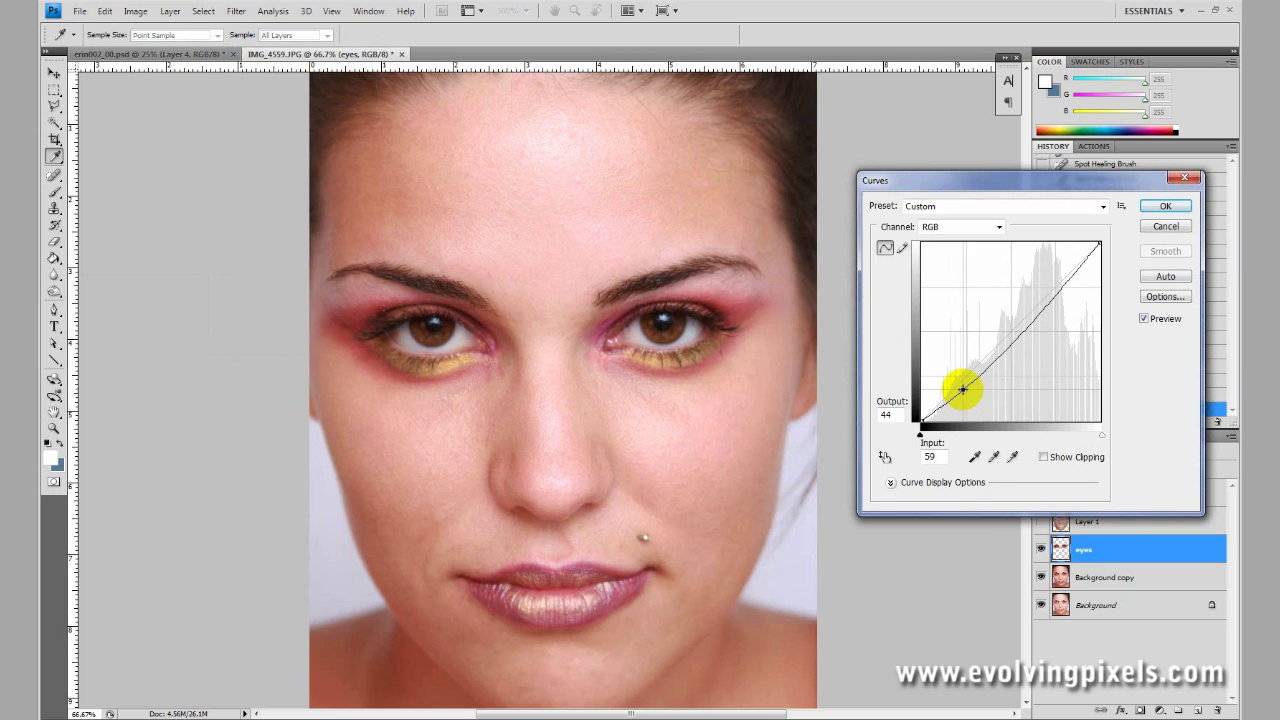
click(1031, 319)
drag(1031, 319, 1033, 317)
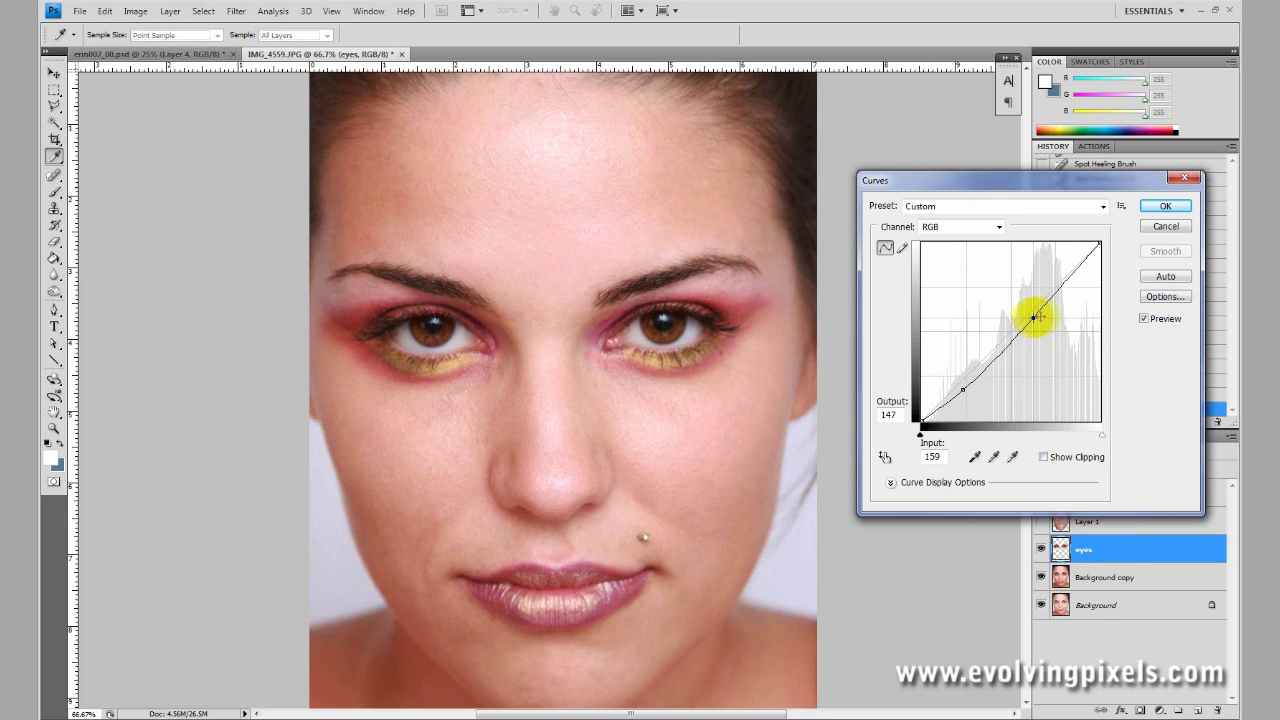
click(1160, 207)
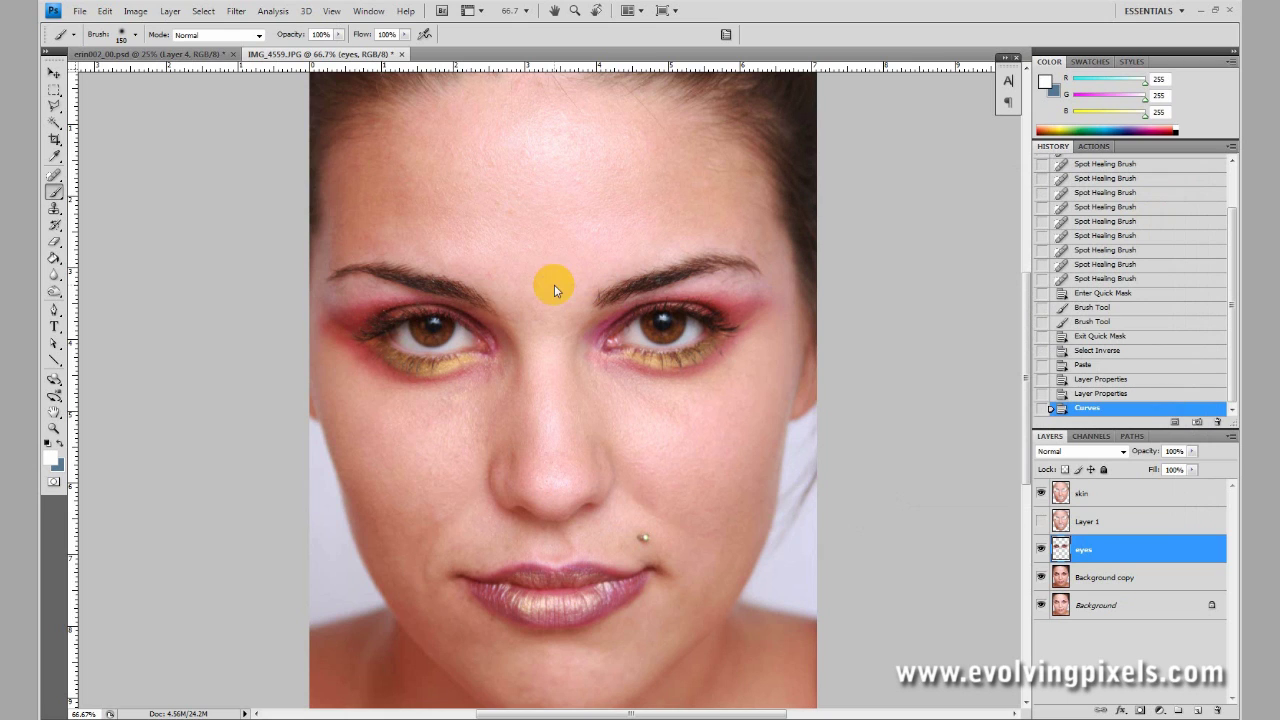
Step: Apply Brightness/Contrast to the eyes layer with brightness 33 and contrast 22
click(135, 11)
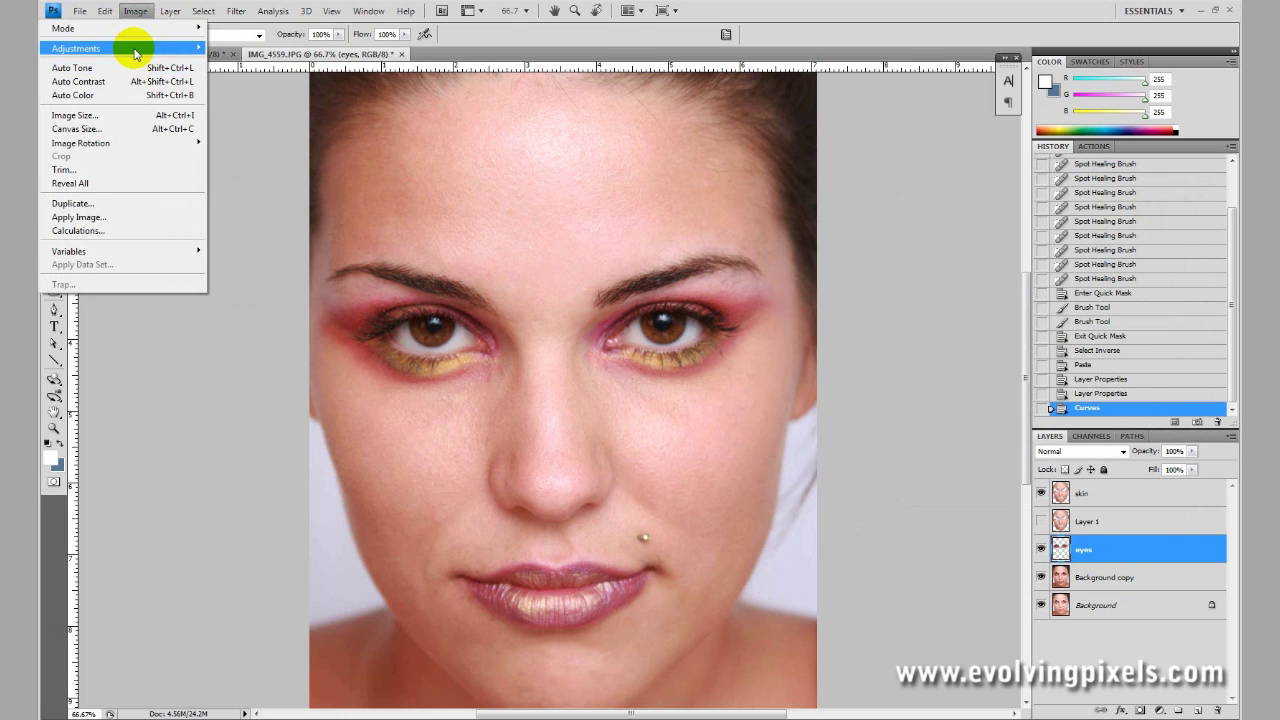
mouse_move(136, 50)
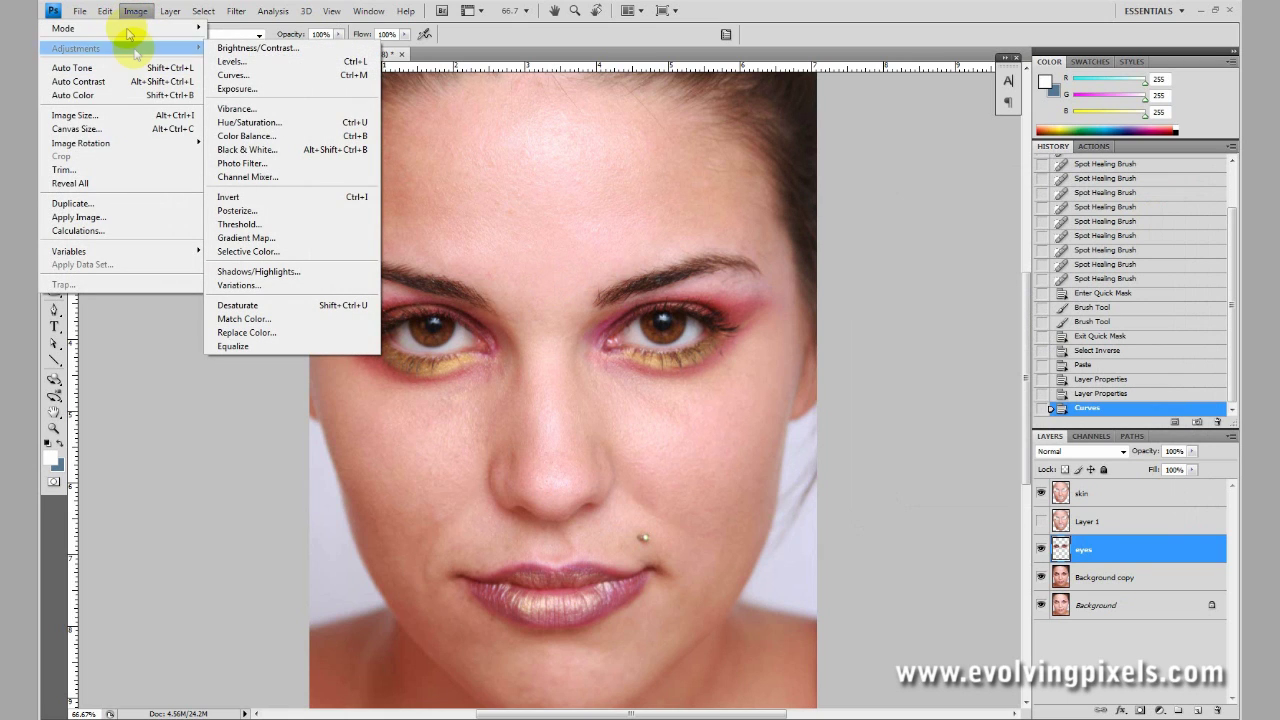
click(228, 50)
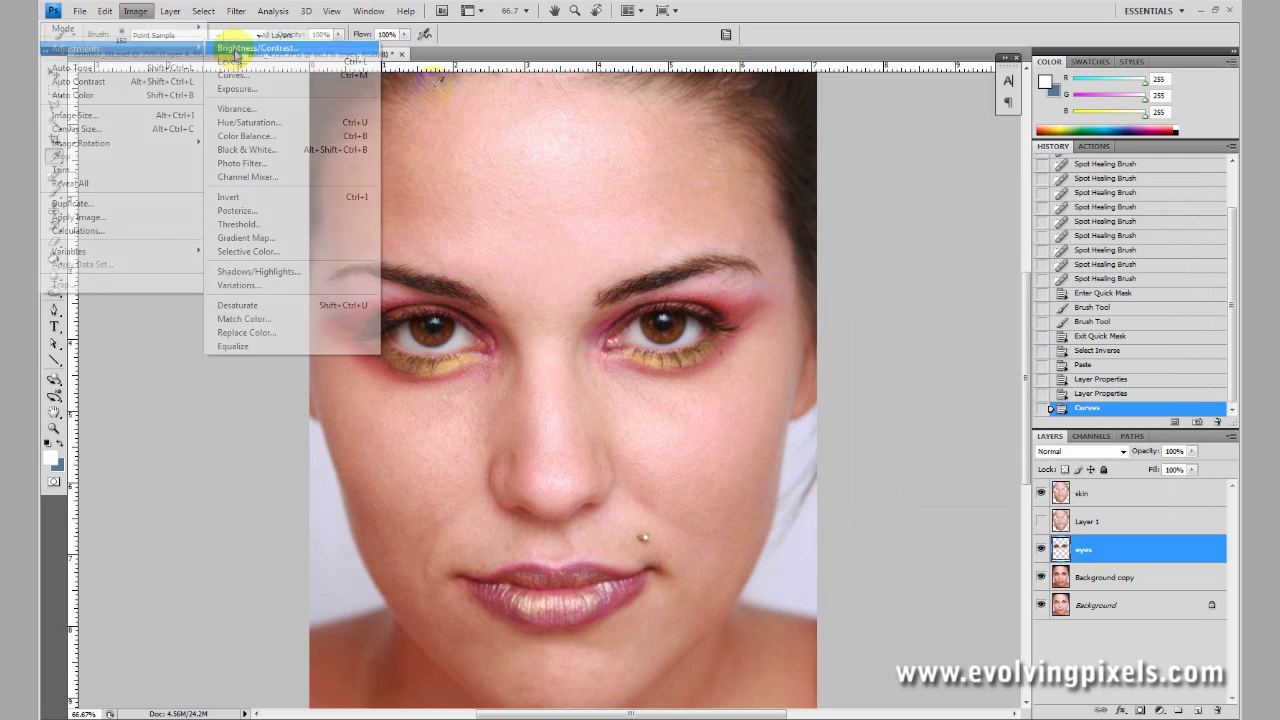
drag(934, 388, 950, 388)
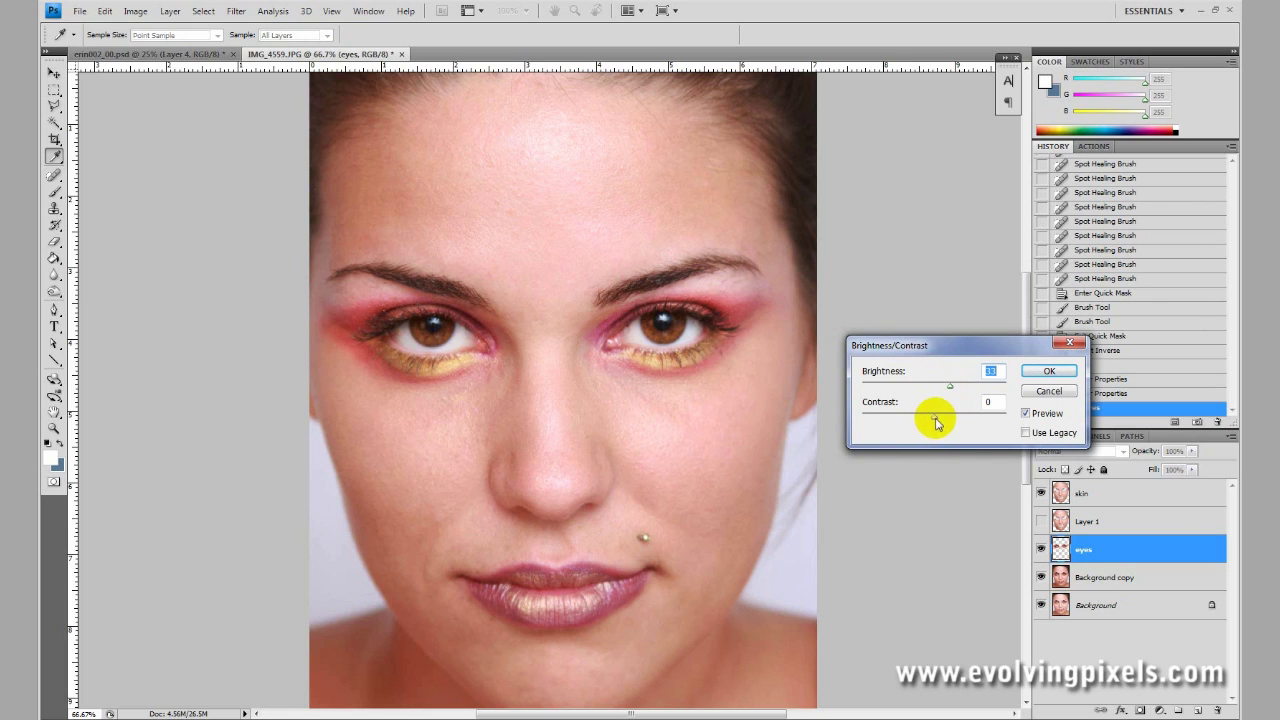
drag(934, 421, 951, 420)
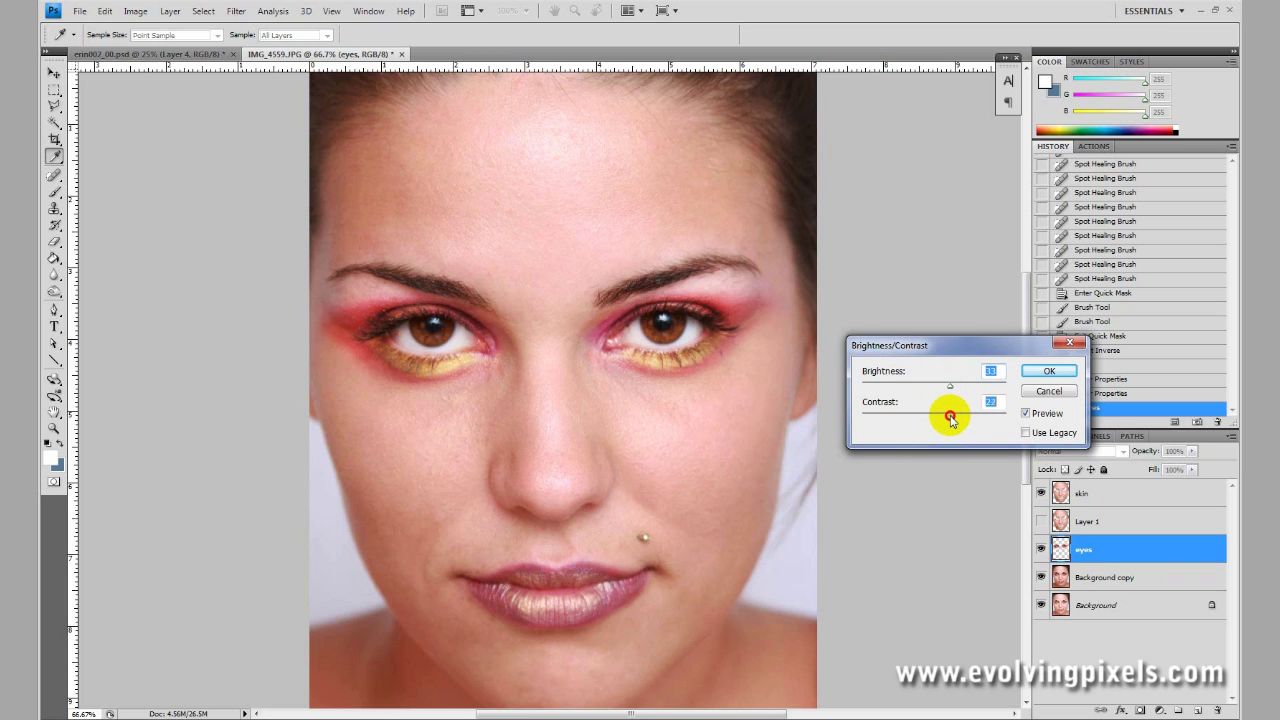
click(1049, 372)
Step: Toggle the eyes layer off and on to compare the face with and without the eye adjustments
key(z)
alt+click(505, 414)
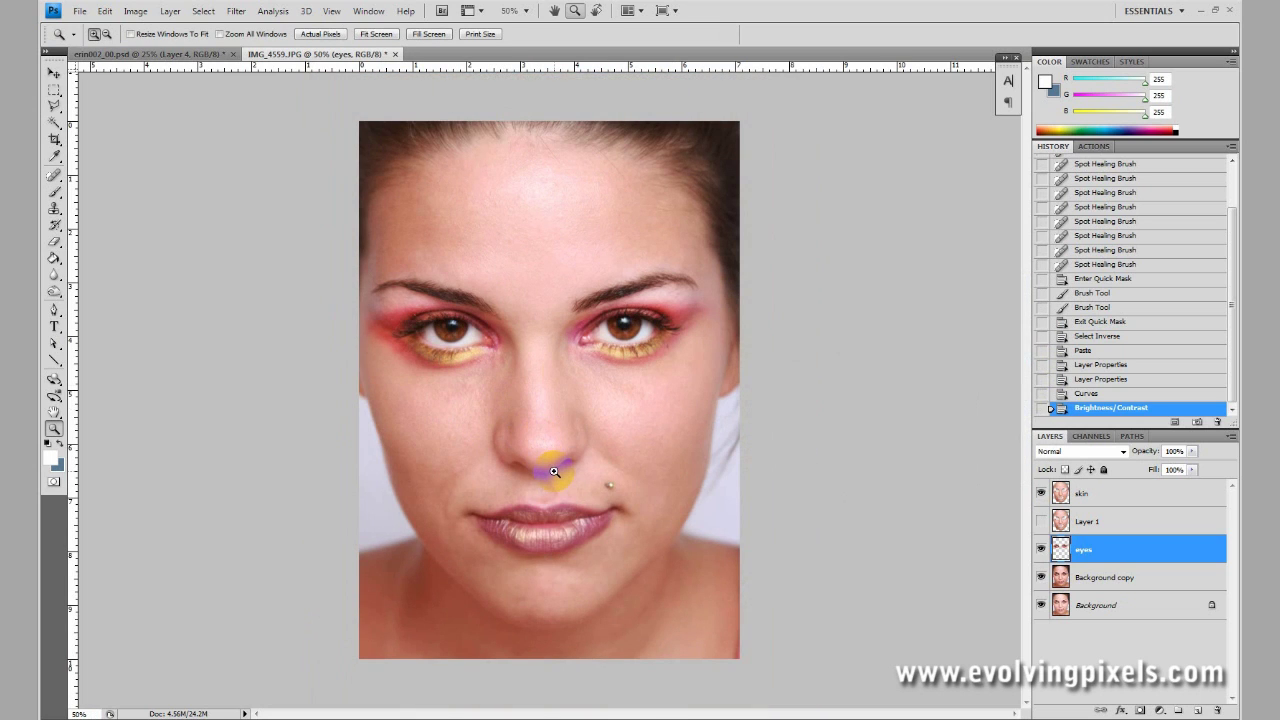
click(563, 366)
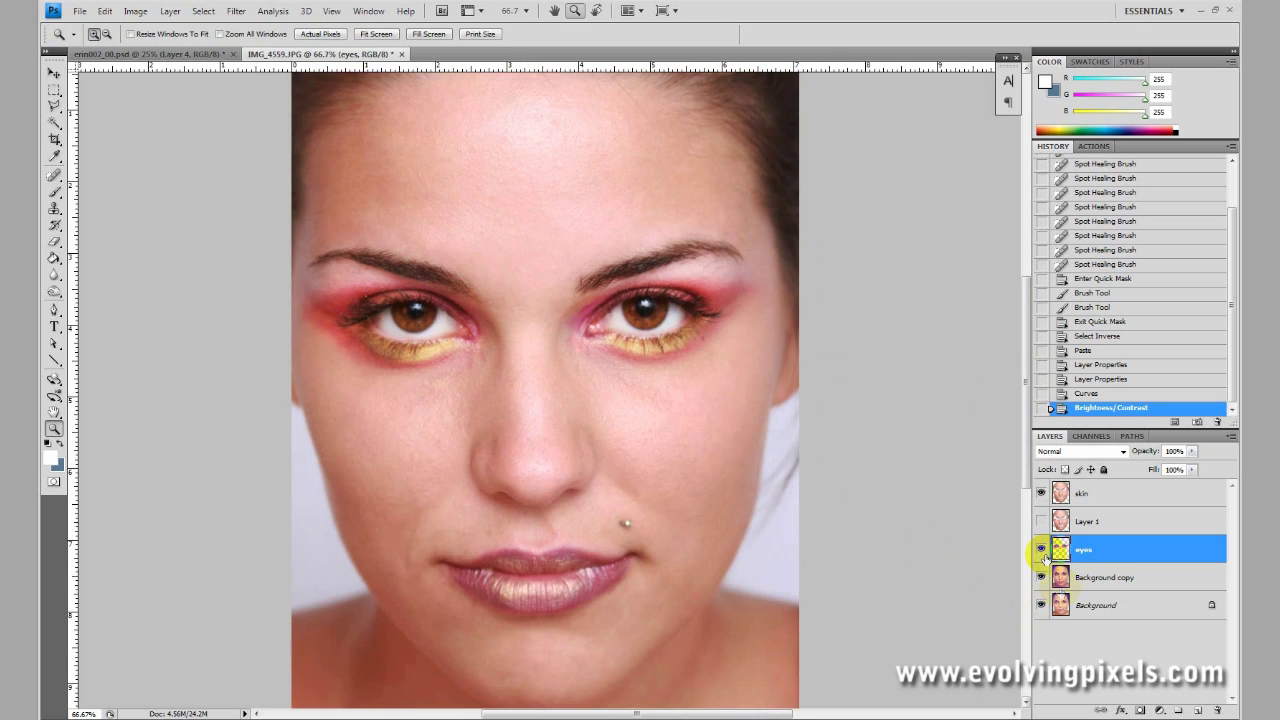
click(1041, 550)
click(1041, 550)
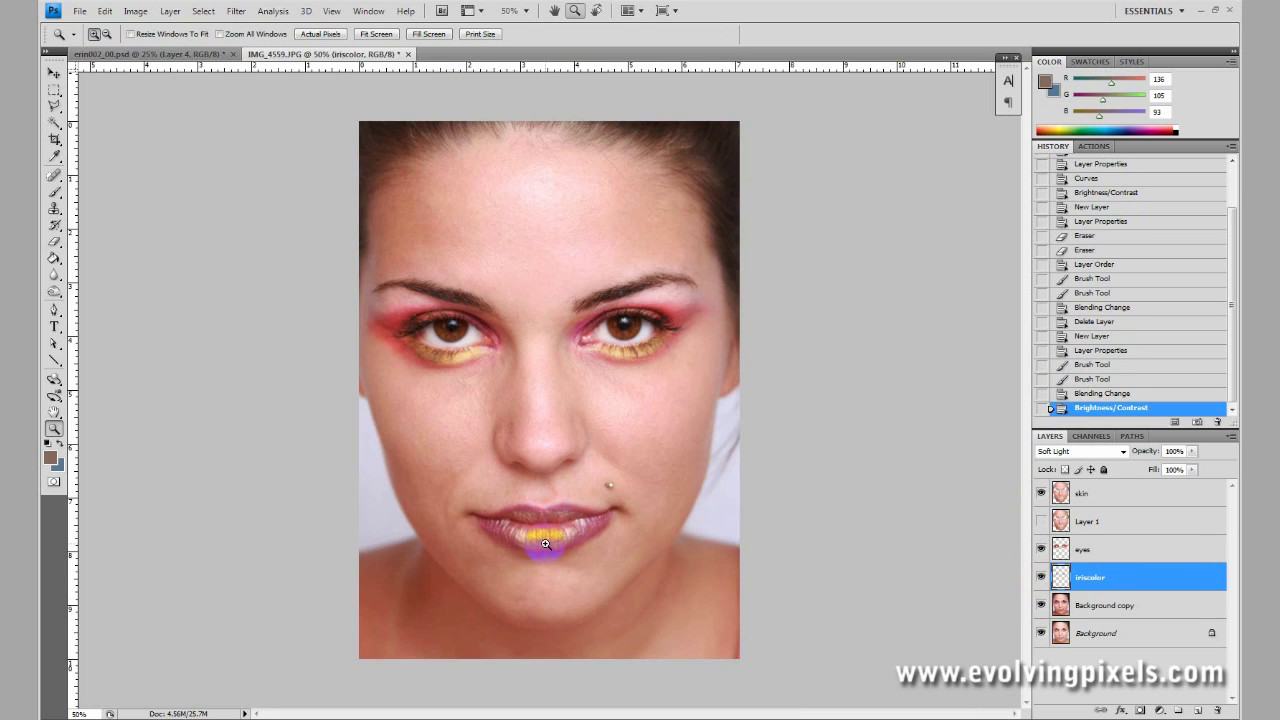
Step: On the Background copy layer, brush a Quick Mask over the lips and convert the mask into a selection
click(545, 543)
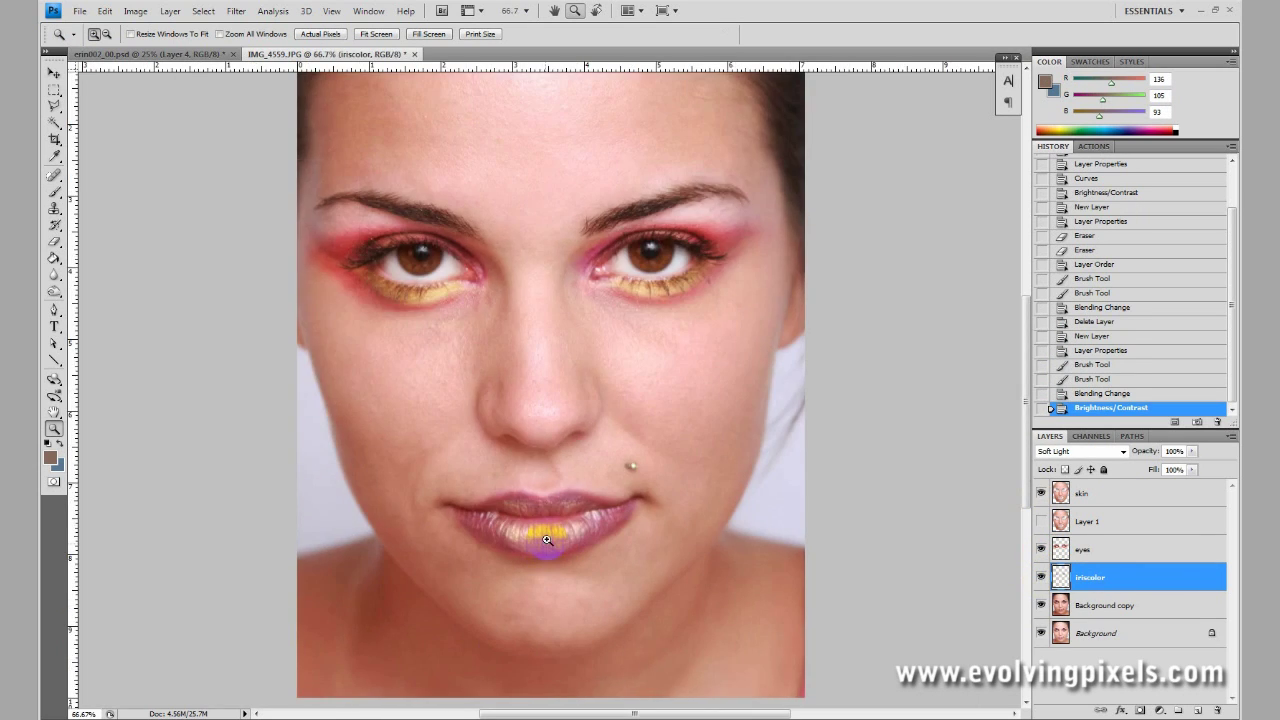
click(546, 503)
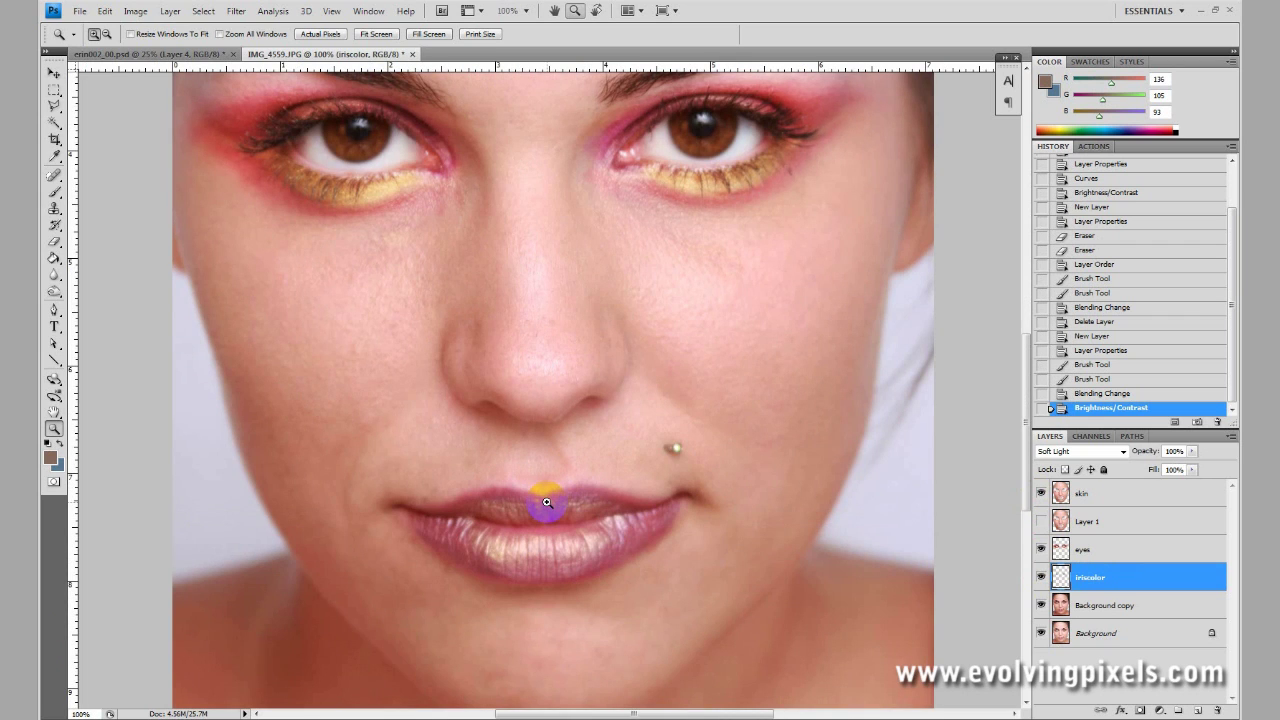
shift+click(1076, 606)
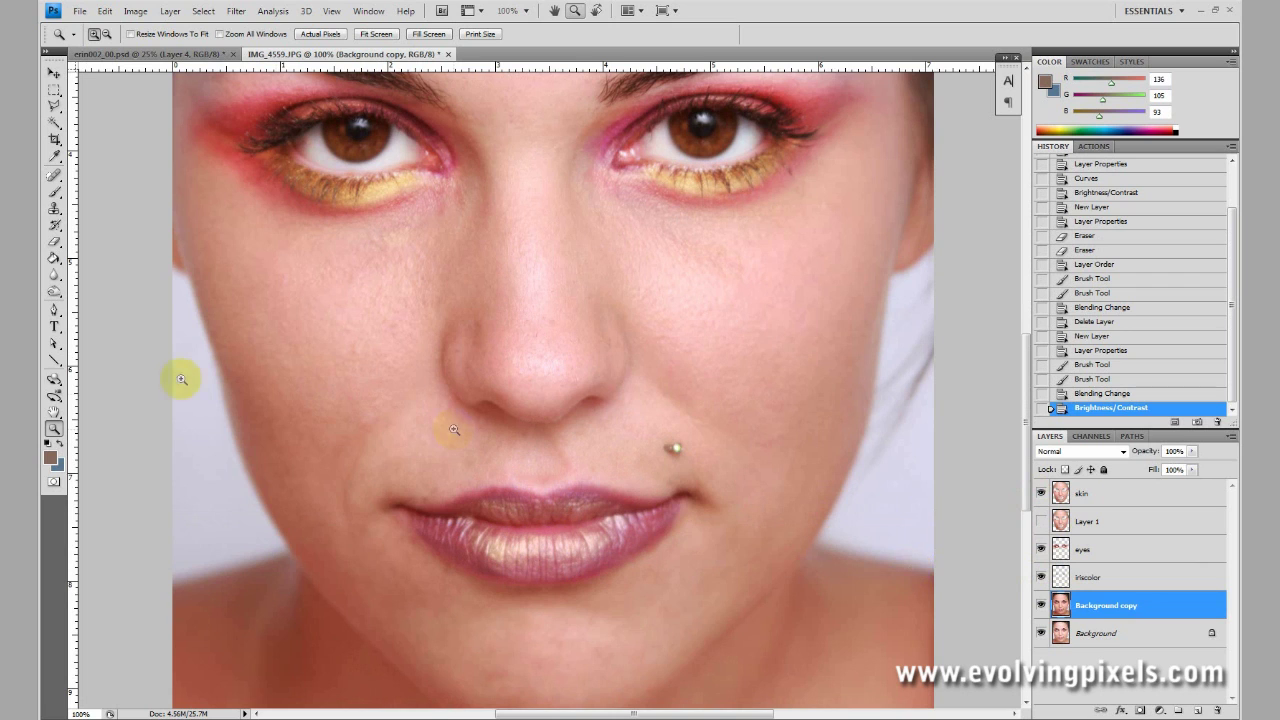
click(53, 484)
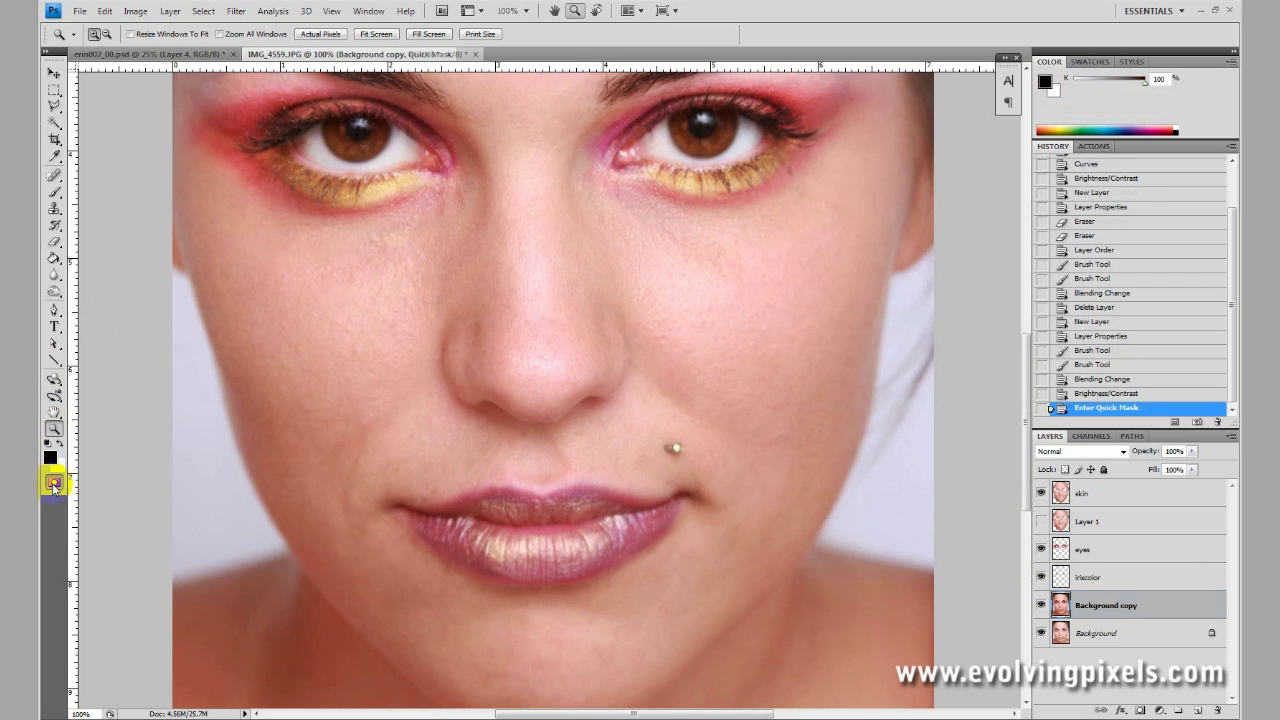
key(b)
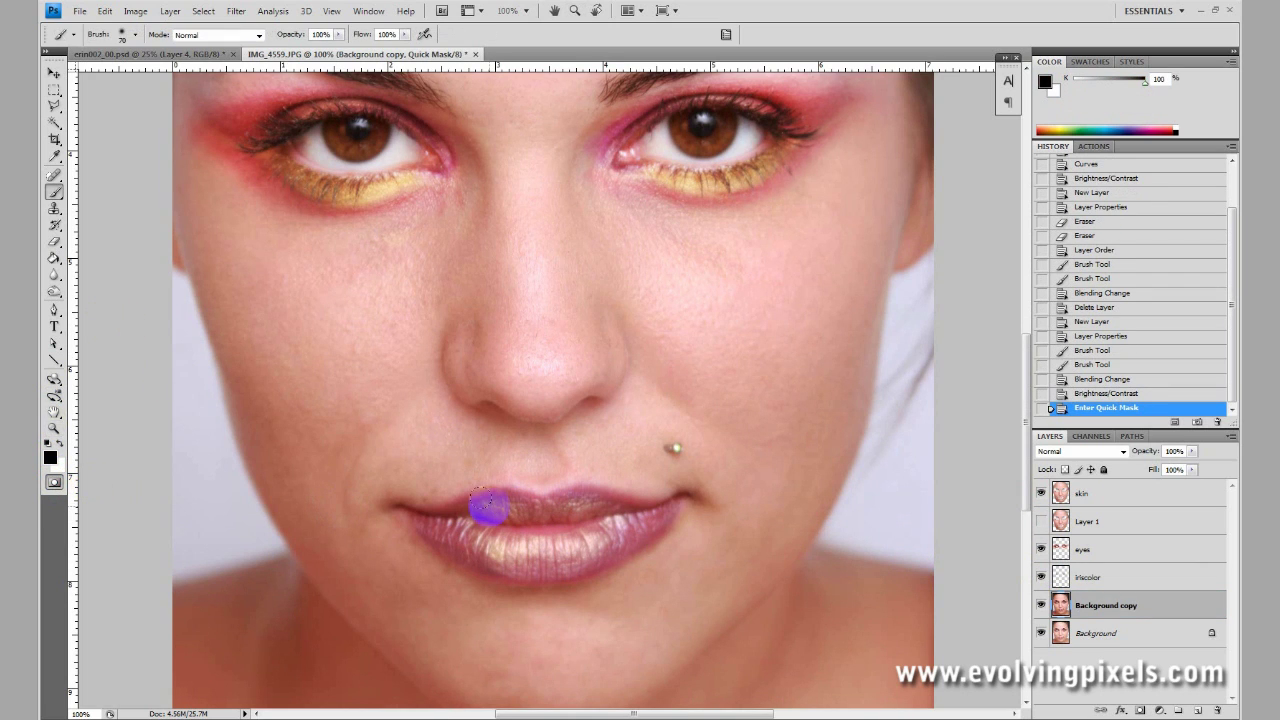
mouse_move(414, 514)
mouse_down()
mouse_move(652, 503)
mouse_move(641, 535)
mouse_move(512, 590)
mouse_move(419, 543)
mouse_move(618, 549)
mouse_move(425, 523)
mouse_move(681, 499)
mouse_move(643, 529)
mouse_move(492, 566)
mouse_move(396, 504)
mouse_move(450, 523)
mouse_move(494, 510)
mouse_move(595, 525)
mouse_move(677, 501)
mouse_move(511, 564)
mouse_move(443, 537)
mouse_move(565, 521)
mouse_up()
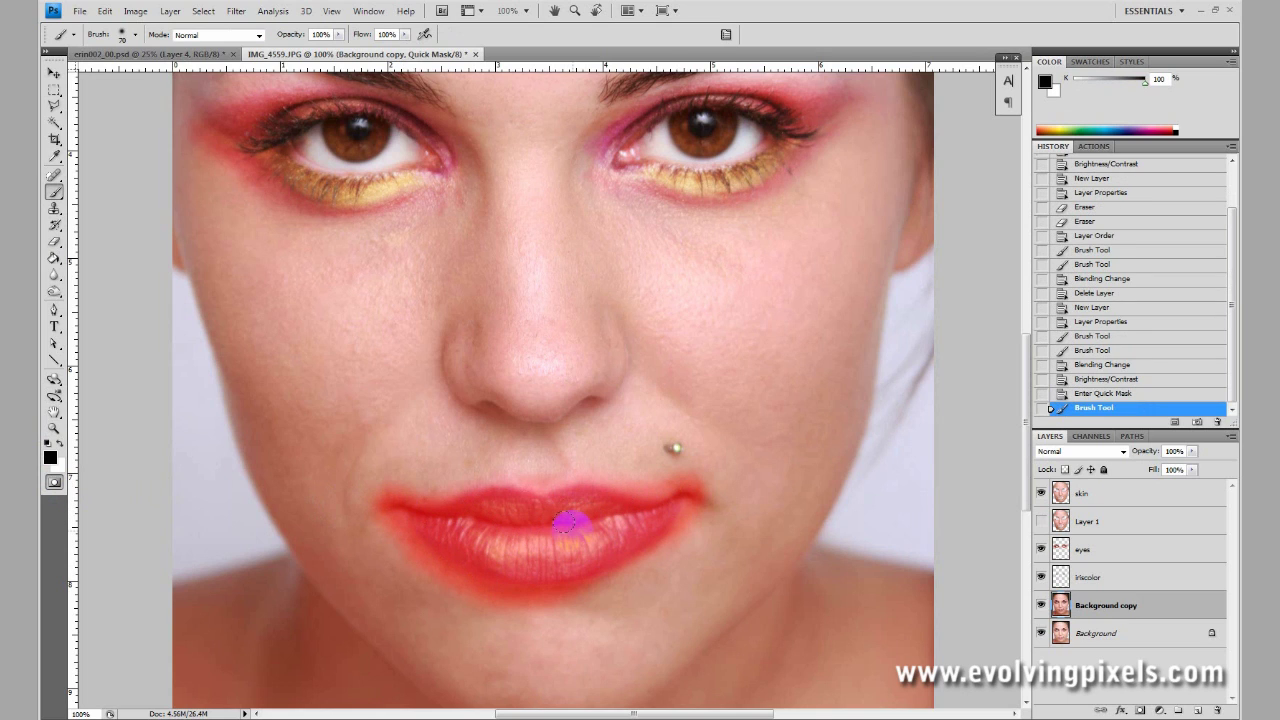
click(54, 481)
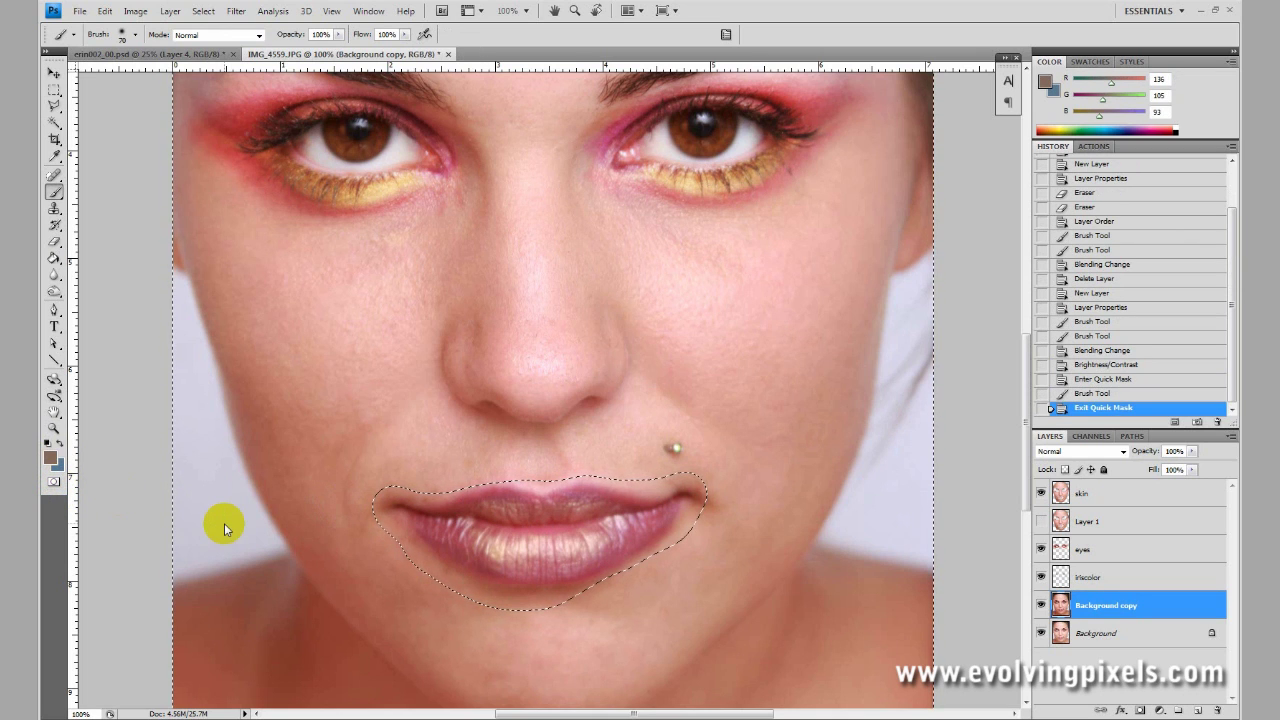
Step: Invert the selection so only the lips are selected, and copy them from Background copy onto a new layer
key(ctrl+shift+i)
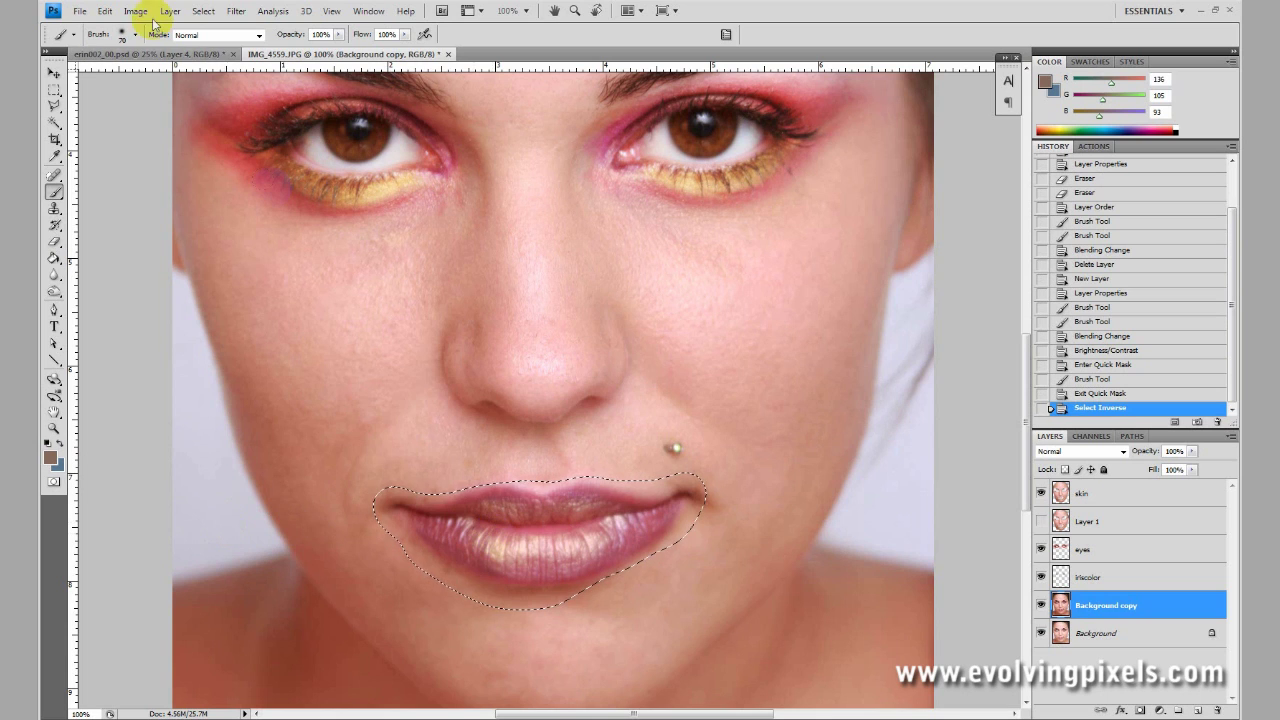
click(203, 11)
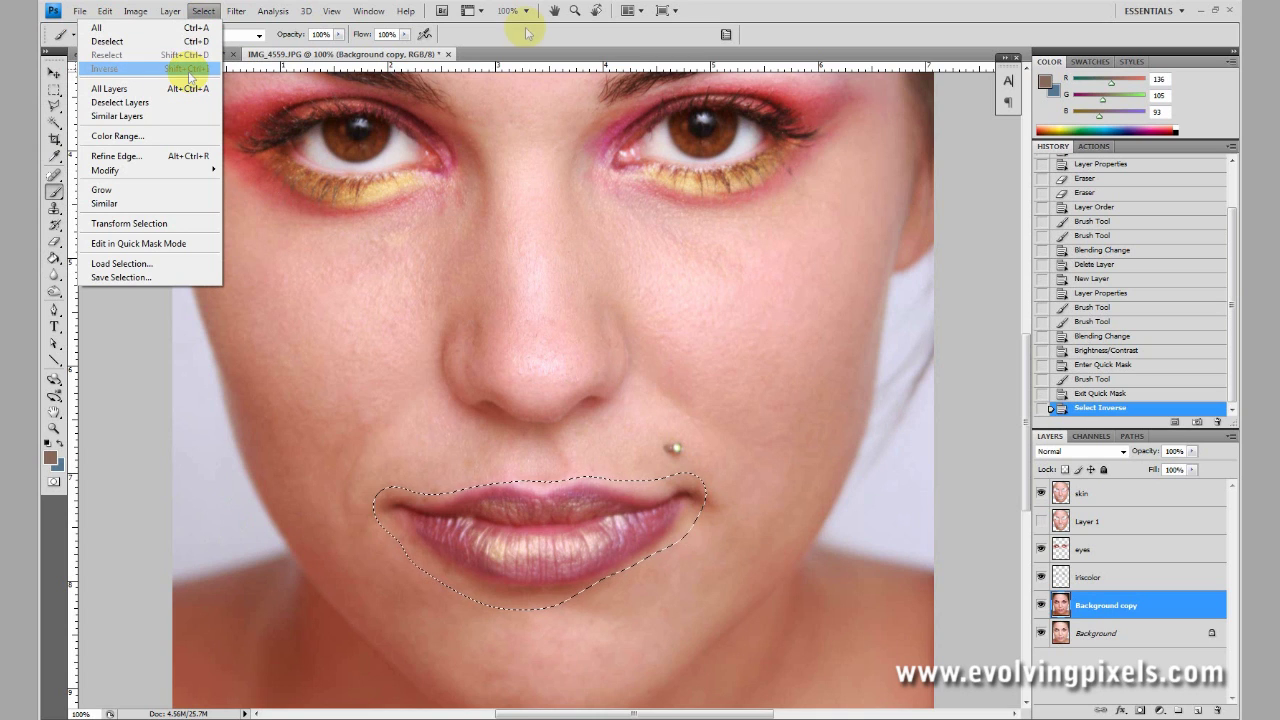
click(704, 24)
drag(600, 490, 604, 451)
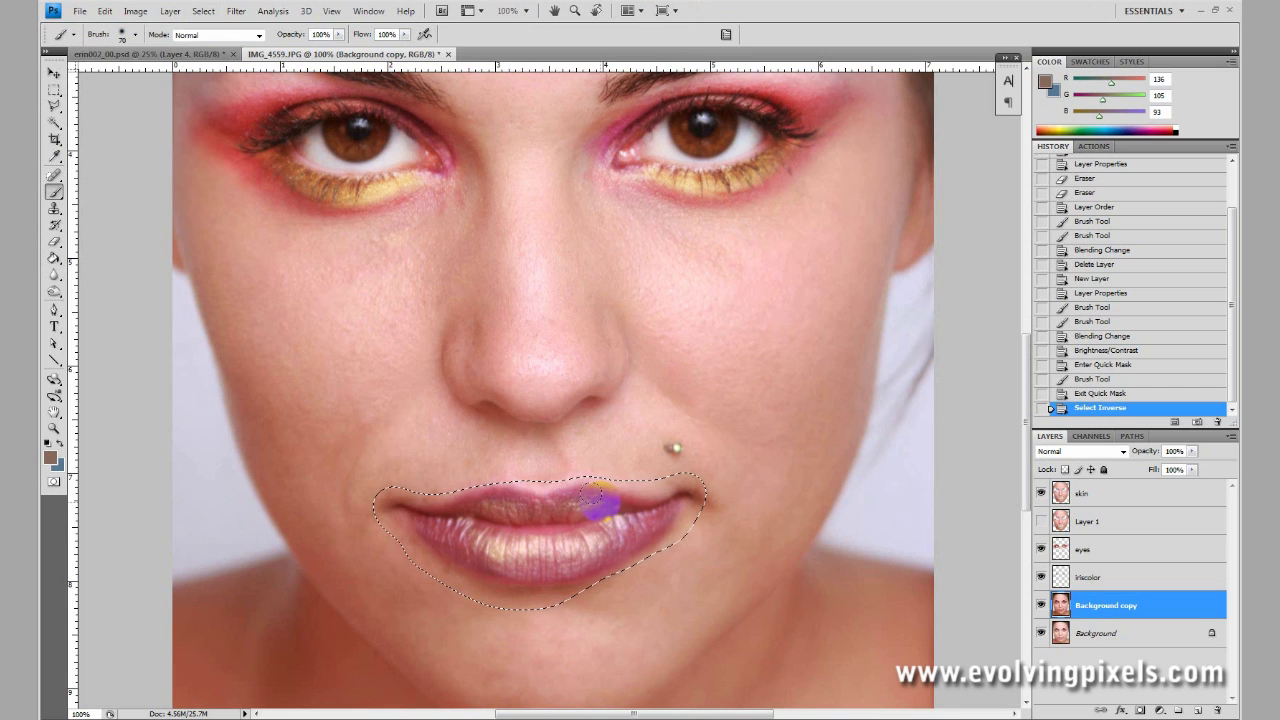
key(ctrl+c)
key(ctrl+v)
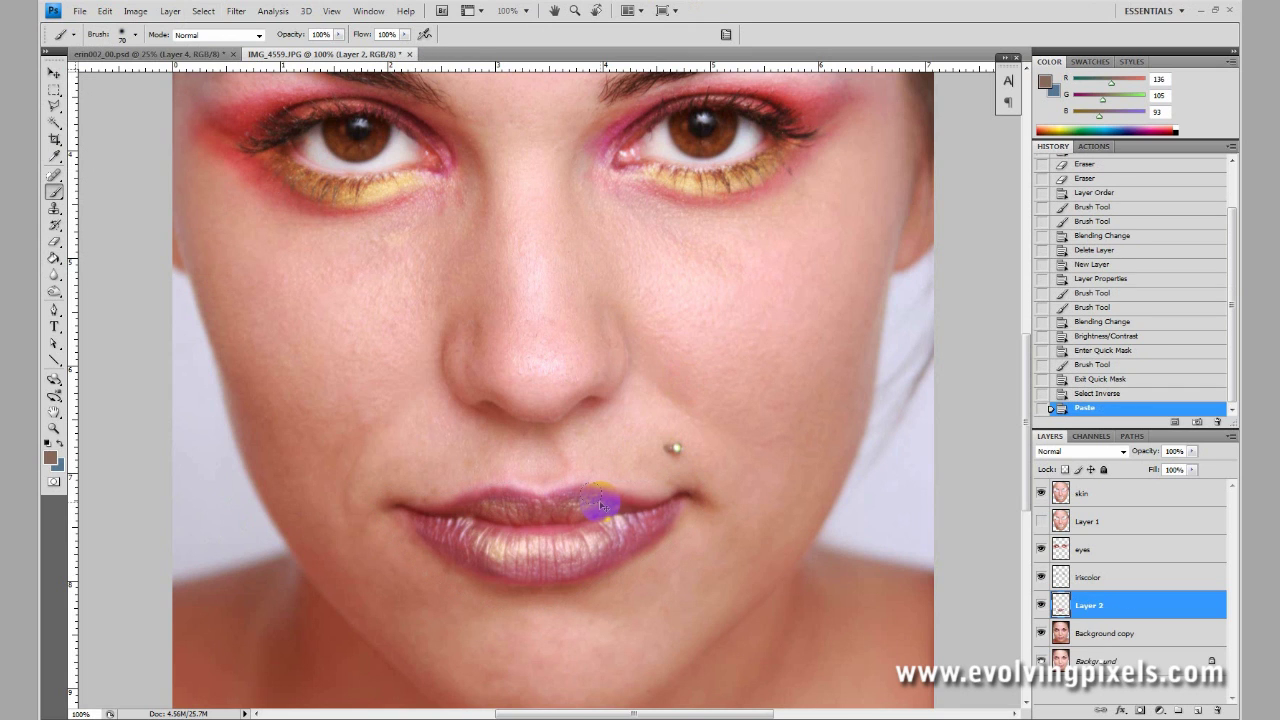
key(v)
mouse_move(595, 508)
mouse_down()
mouse_move(614, 443)
mouse_move(546, 539)
mouse_up()
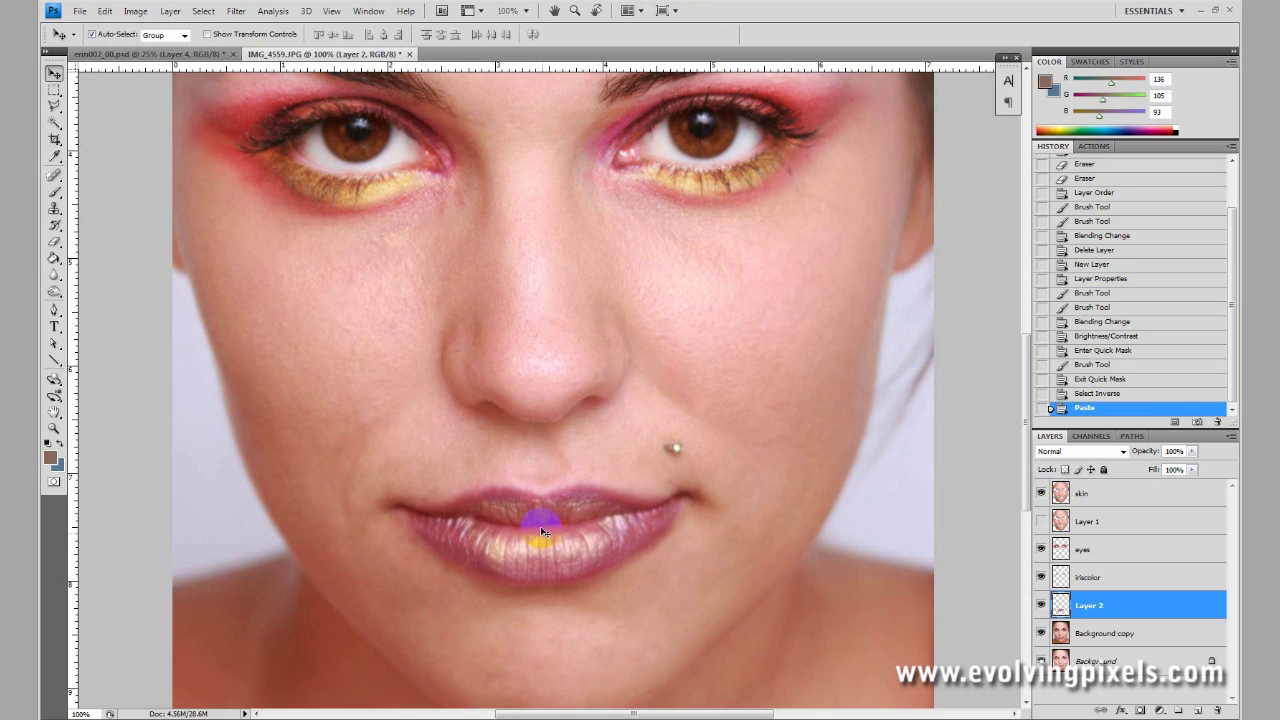
Step: Increase the lip layer's contrast with Curves, using points at input 54, output 43; input 119, output 133; and input 164, output 193
click(135, 11)
mouse_move(160, 48)
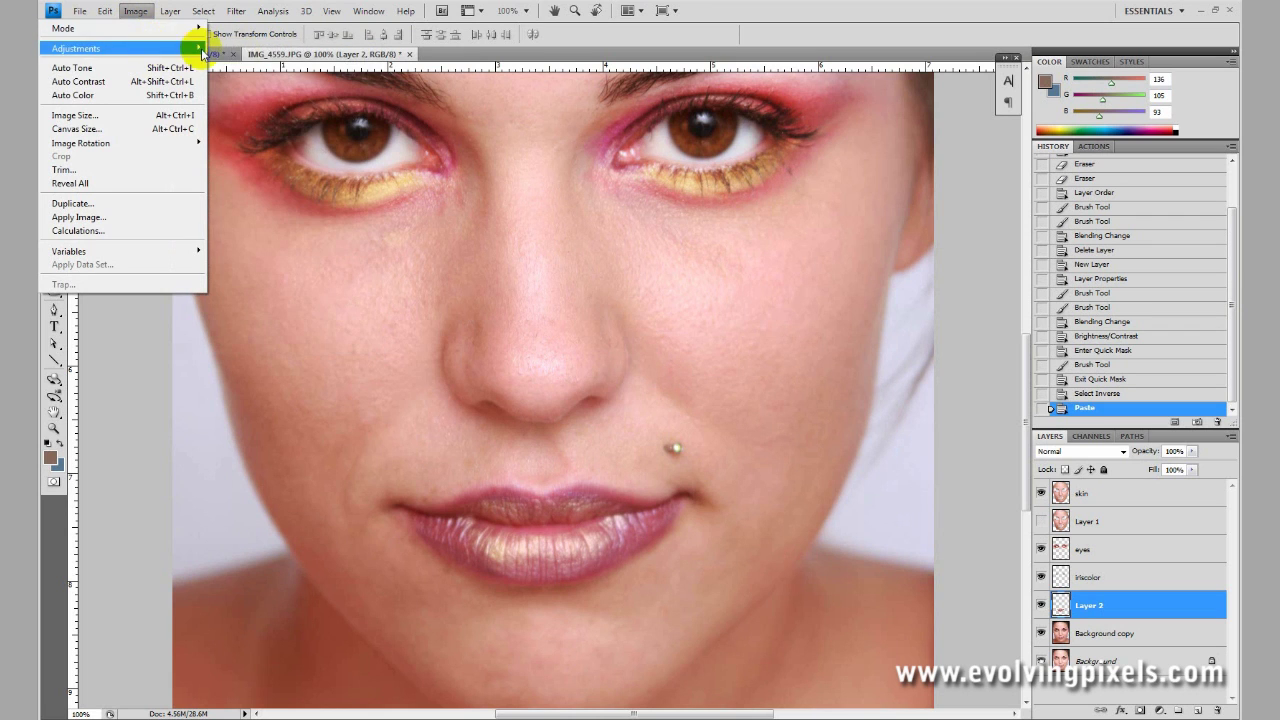
mouse_move(200, 48)
click(262, 75)
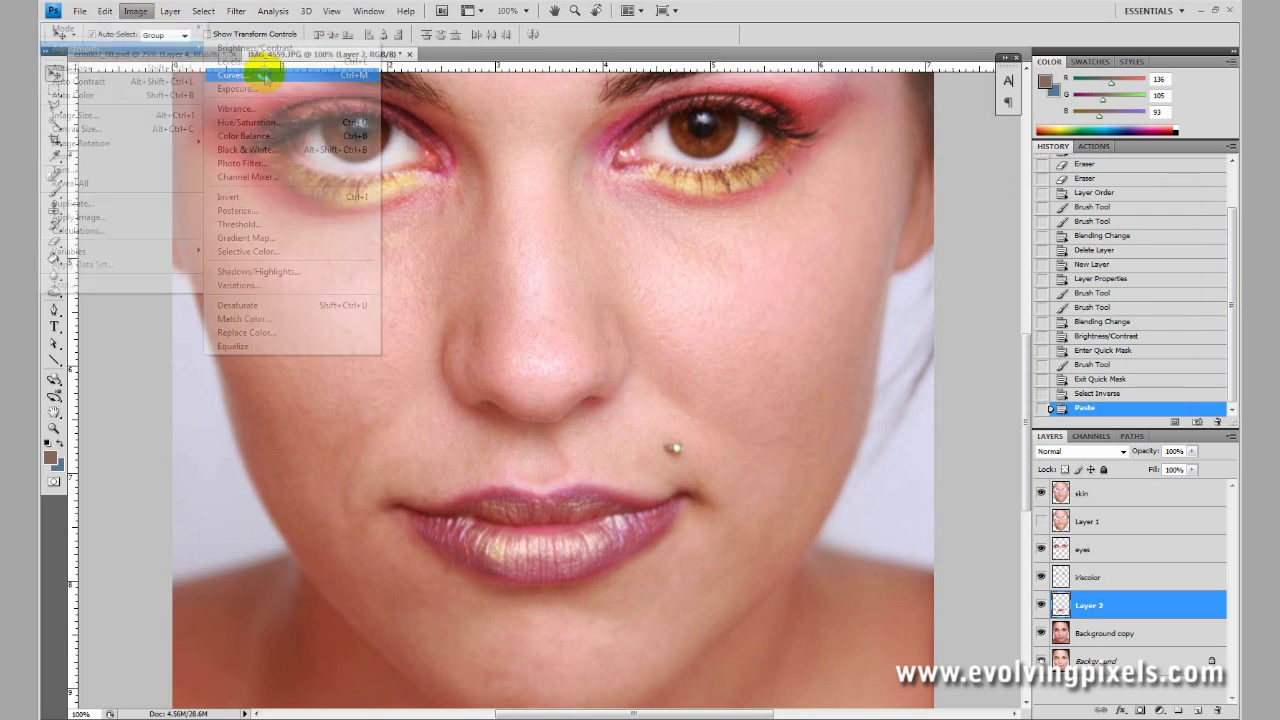
drag(955, 387, 959, 390)
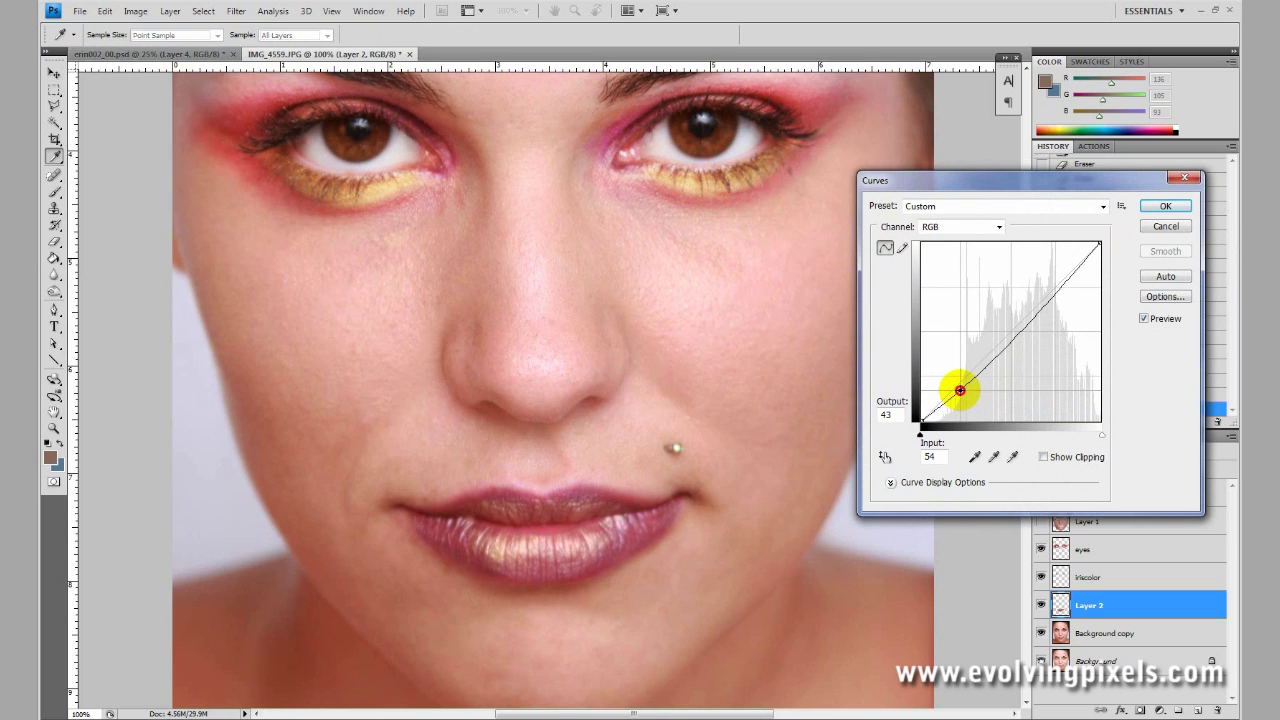
drag(1011, 336, 1004, 327)
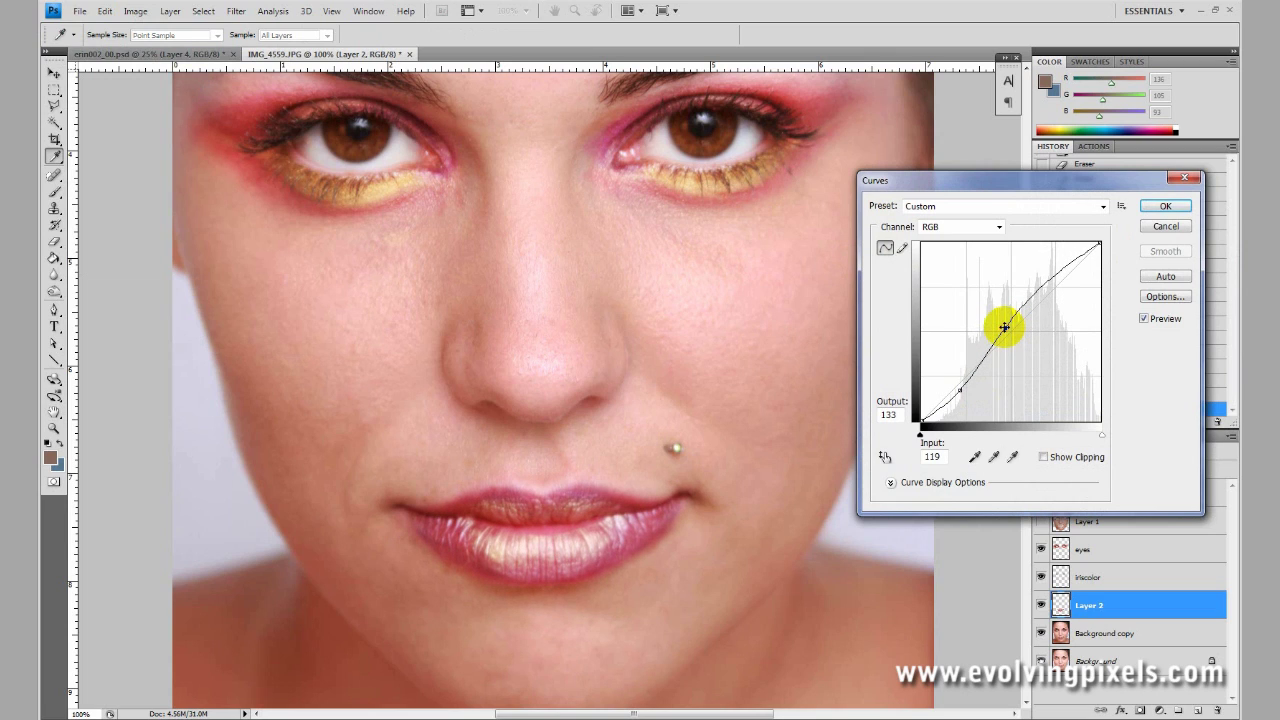
drag(1043, 278, 1036, 285)
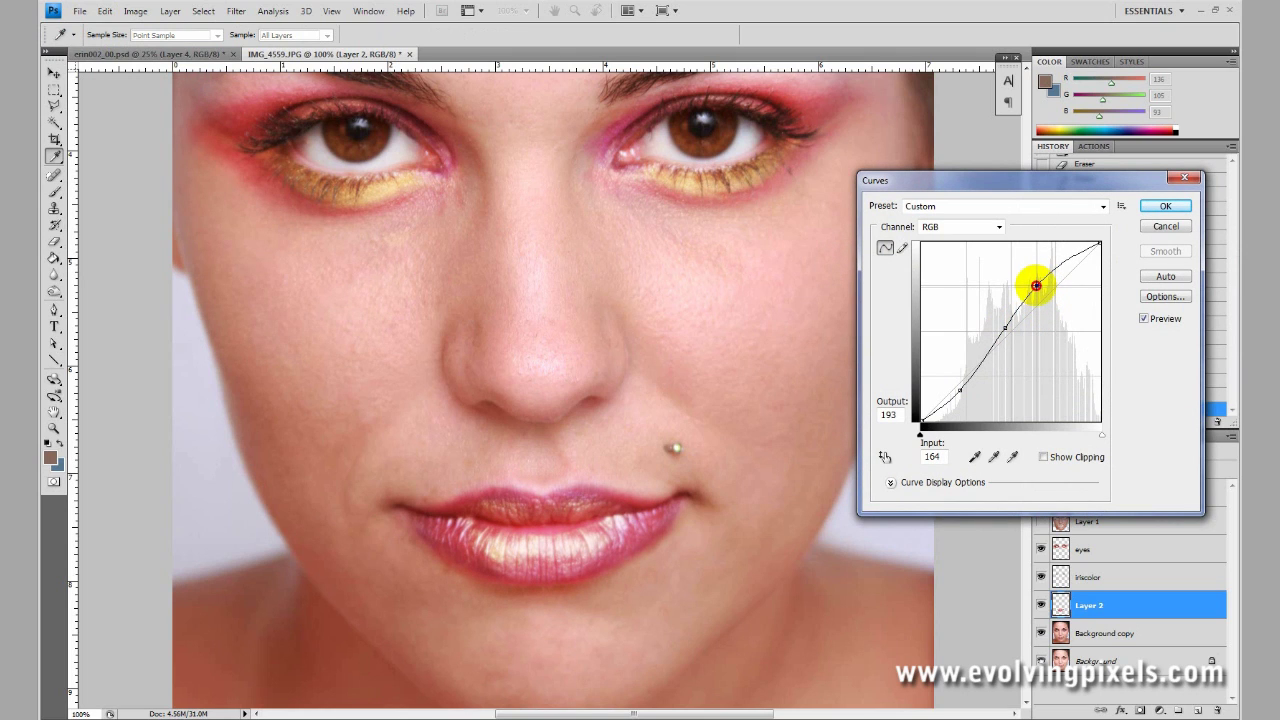
click(1160, 207)
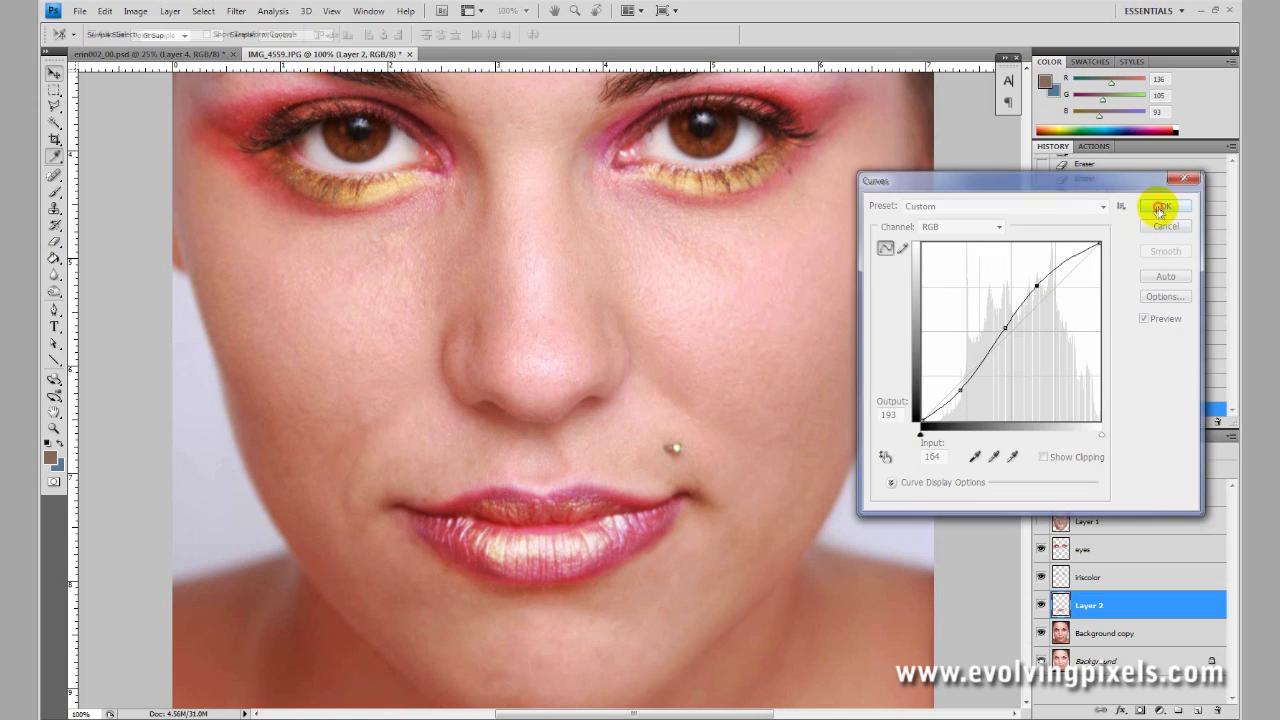
Step: Examine the whole face and toggle the skin layer off and on to compare the skin retouching
key(z)
alt+click(485, 398)
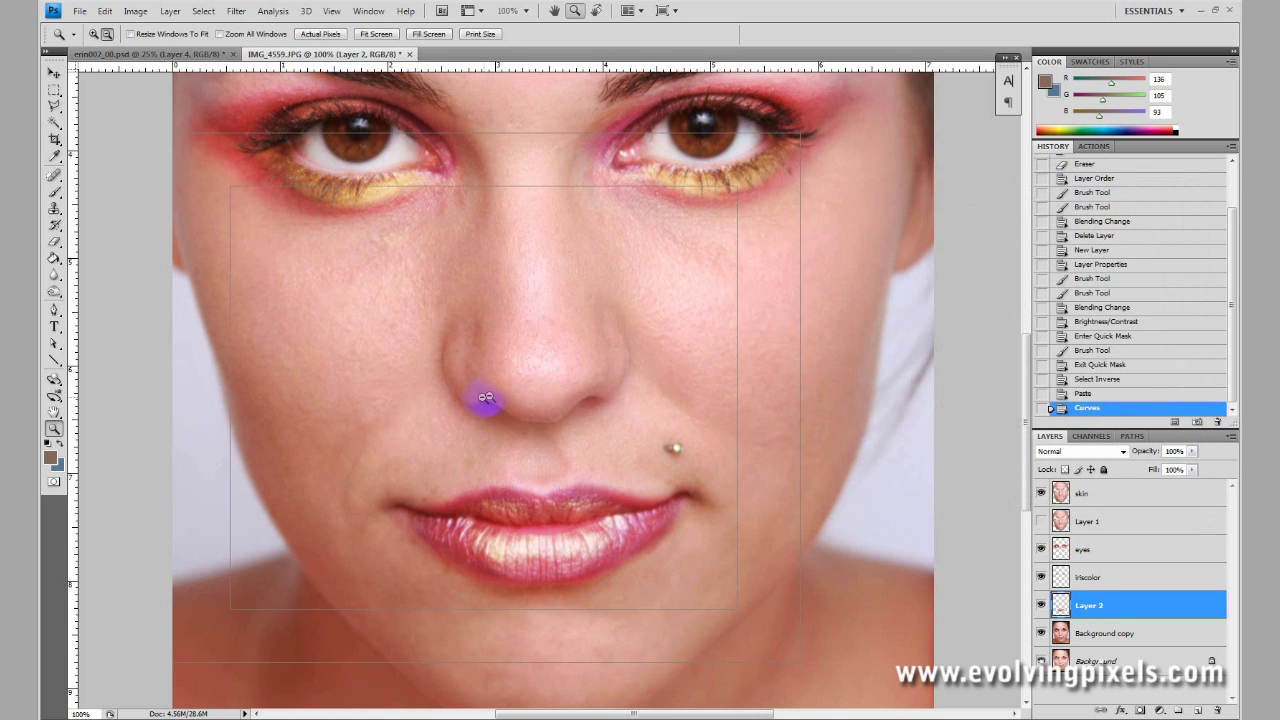
alt+click(543, 349)
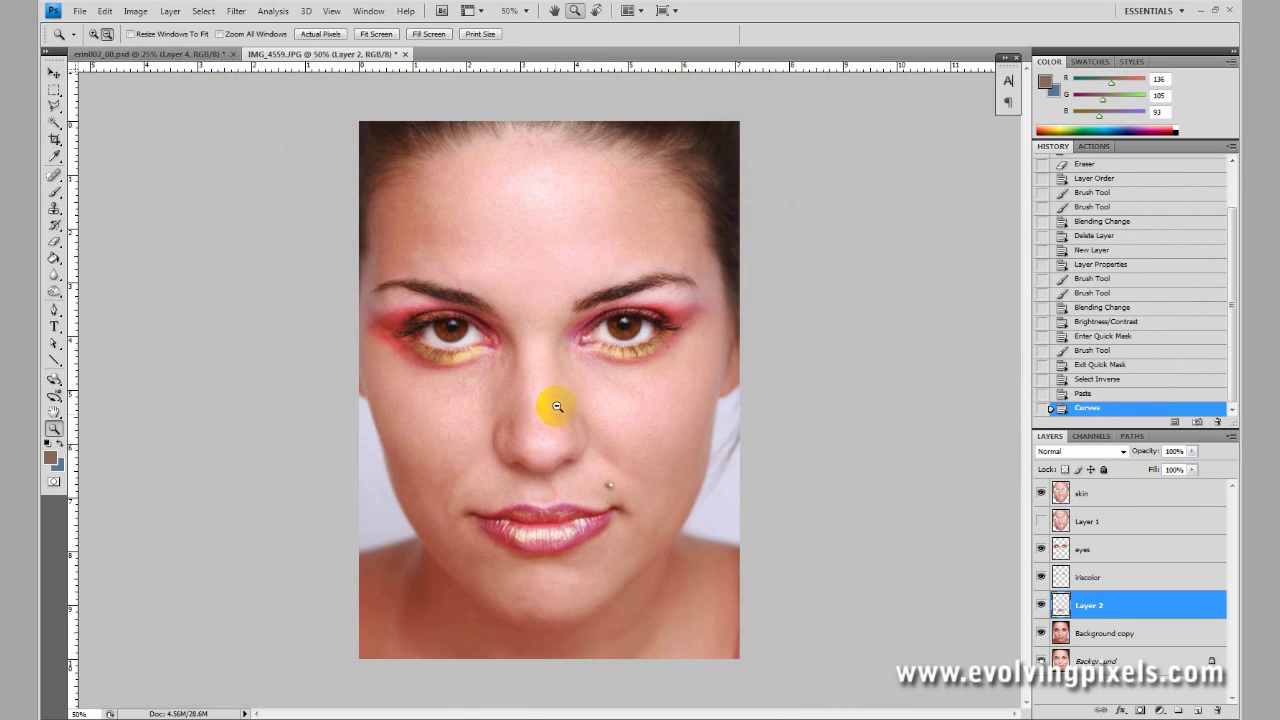
alt+click(557, 402)
click(557, 402)
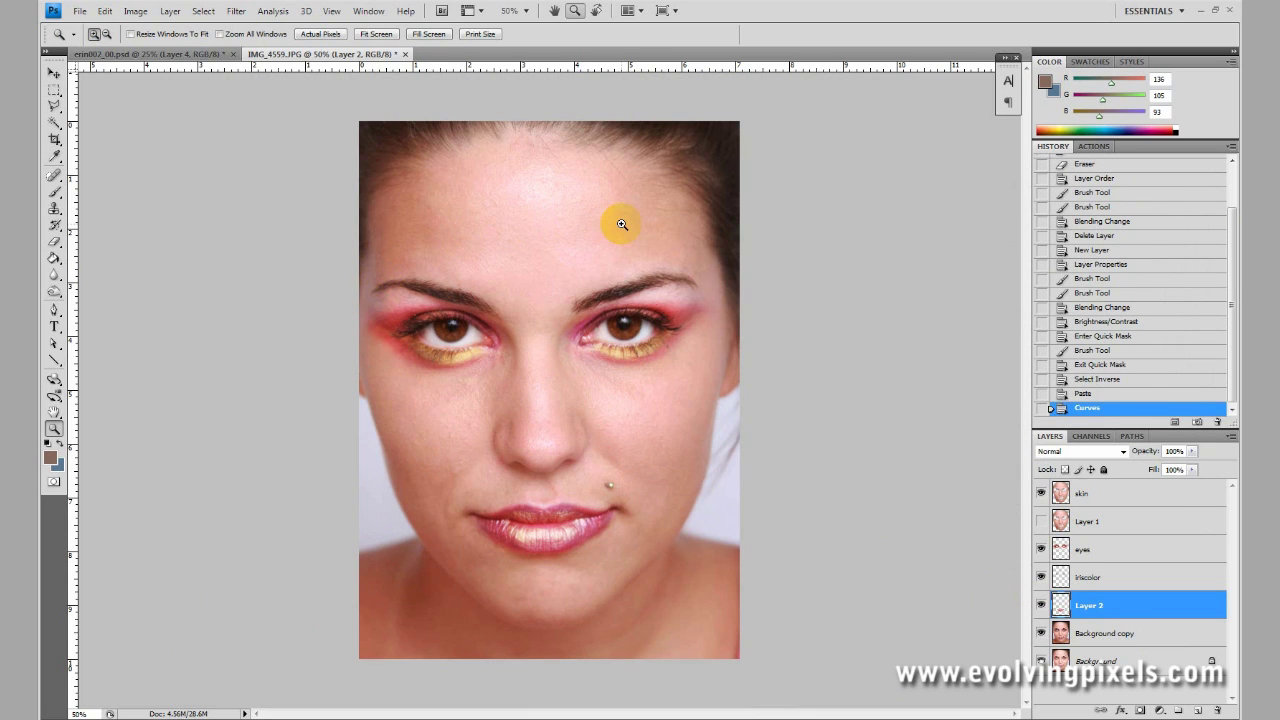
click(1068, 500)
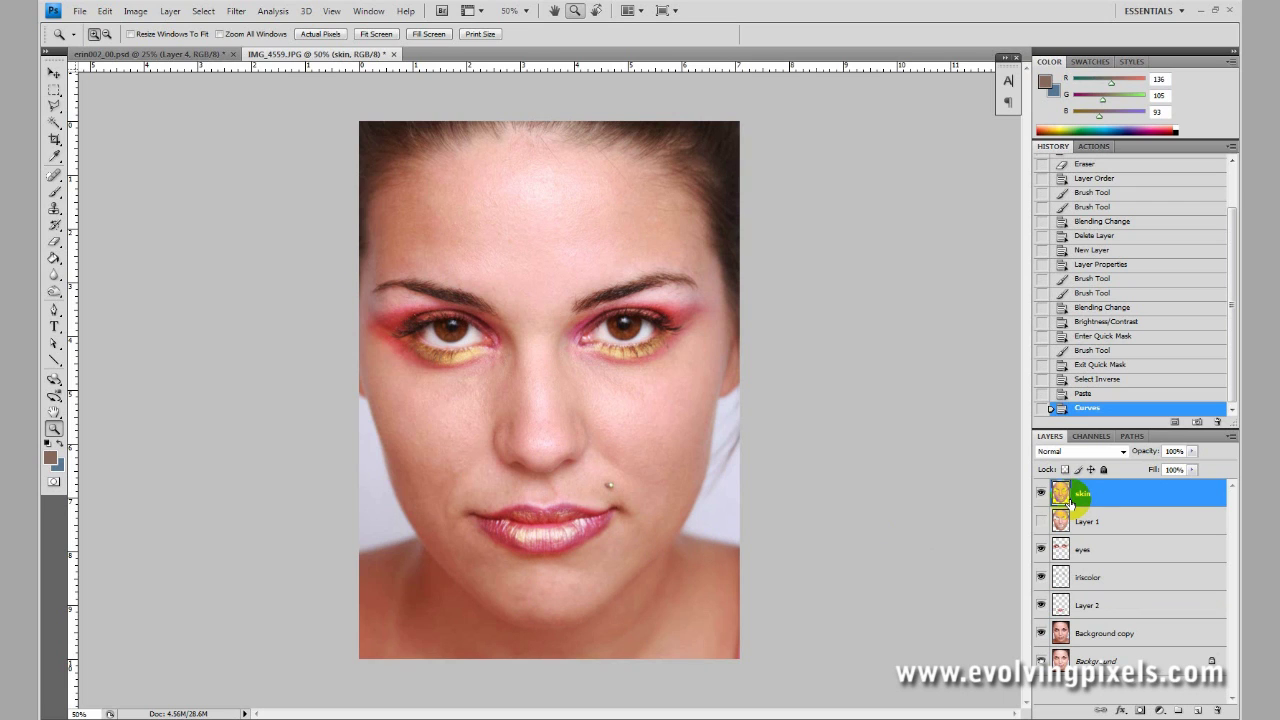
click(1042, 494)
click(1042, 494)
click(1042, 494)
click(1042, 494)
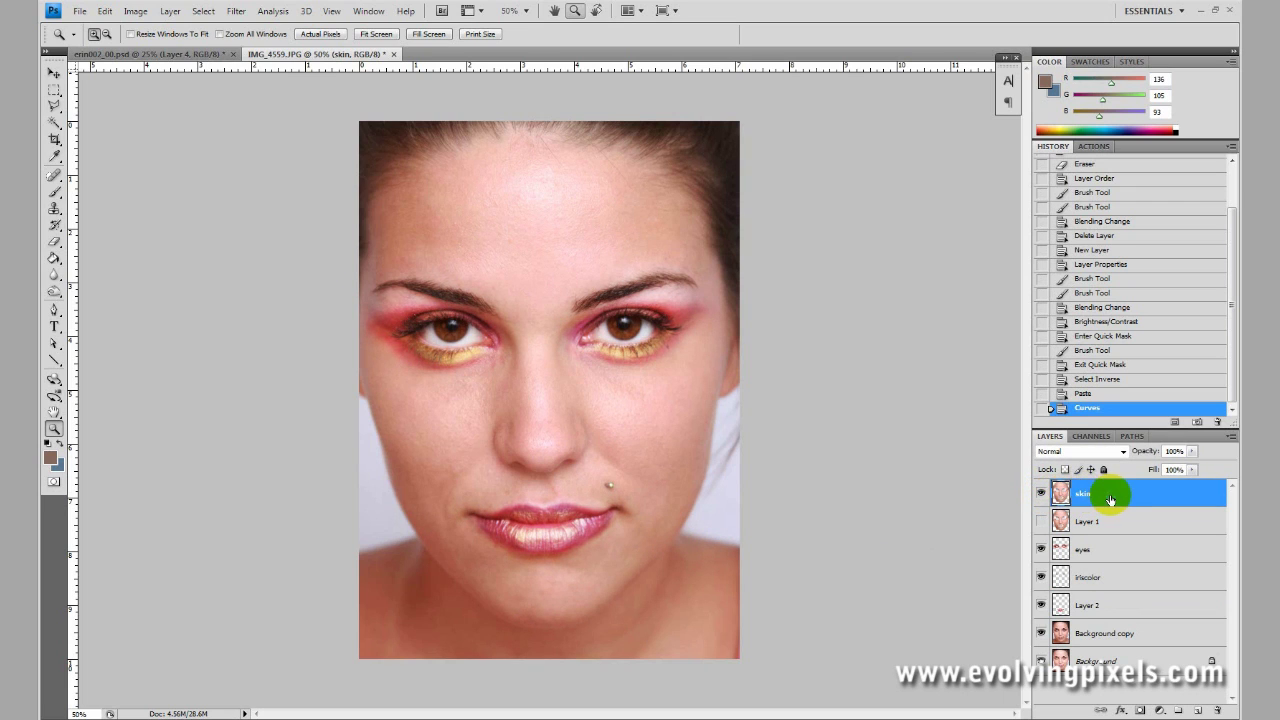
Step: Duplicate the skin layer as skin copy within the IMG_4559.JPG document
right_click(1110, 499)
click(1134, 205)
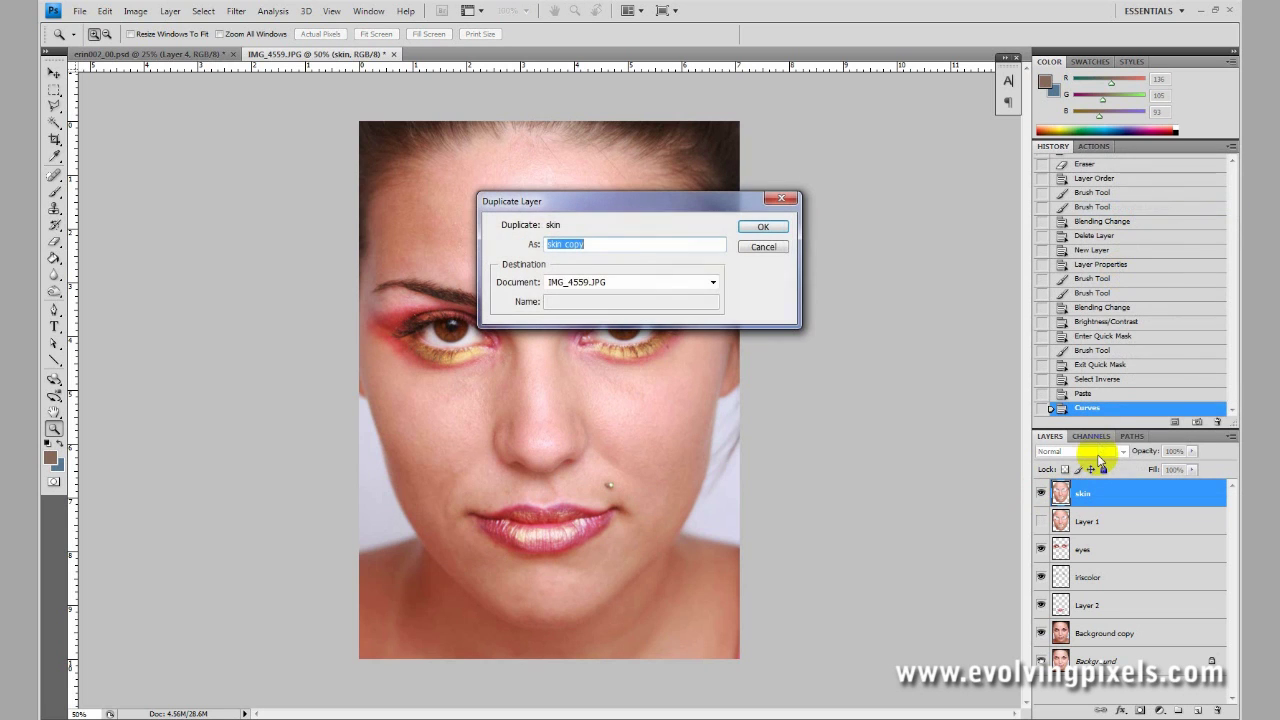
click(763, 226)
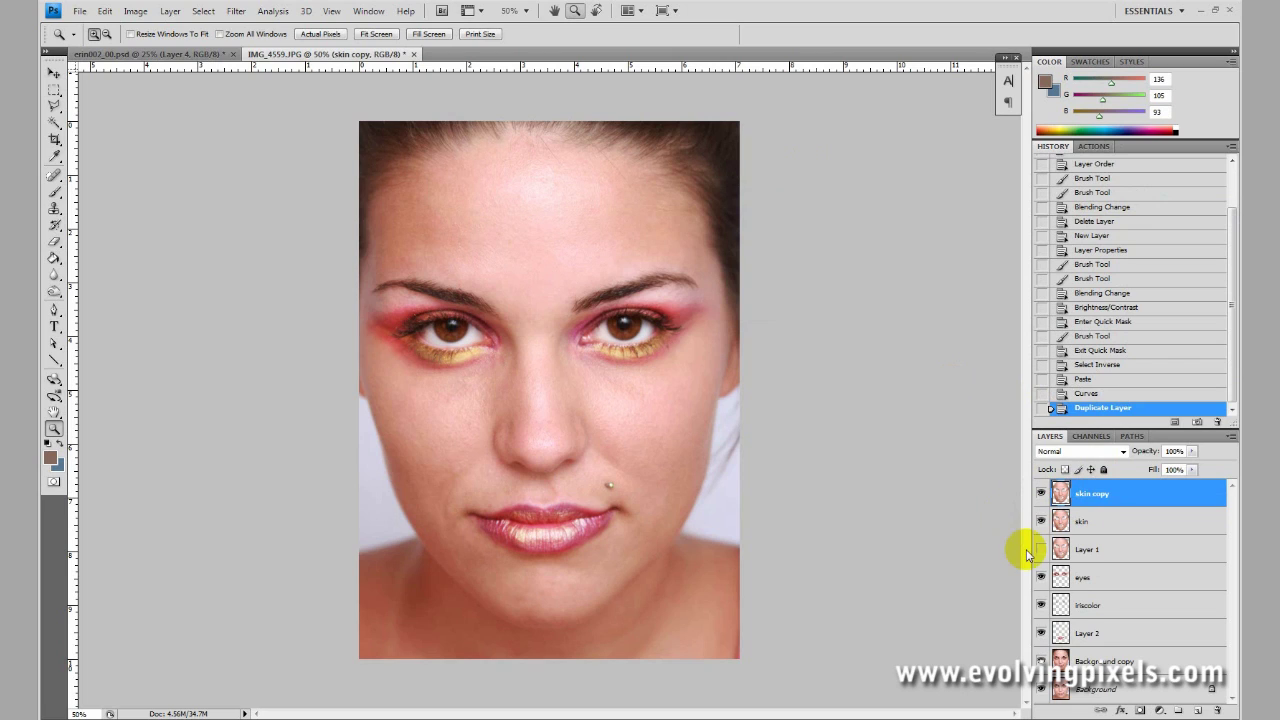
click(1041, 549)
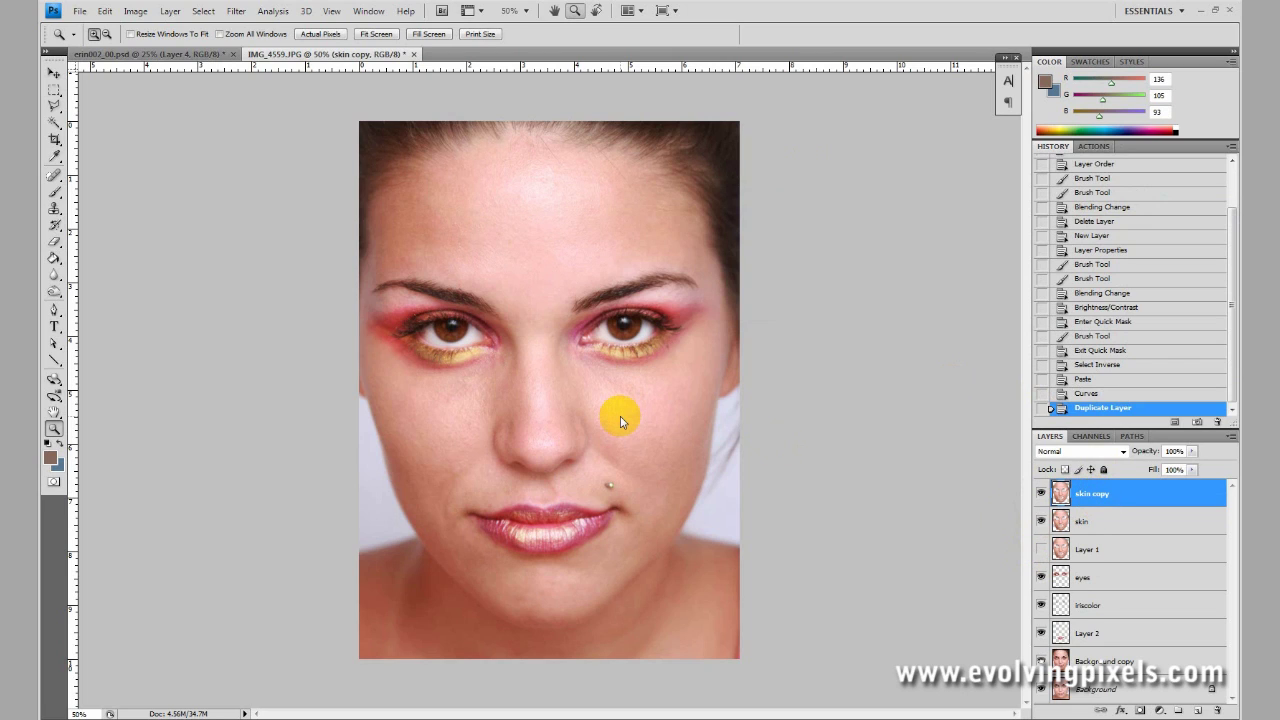
Step: Apply a Gaussian Blur with a 4.0 pixel radius to the skin copy layer
click(236, 12)
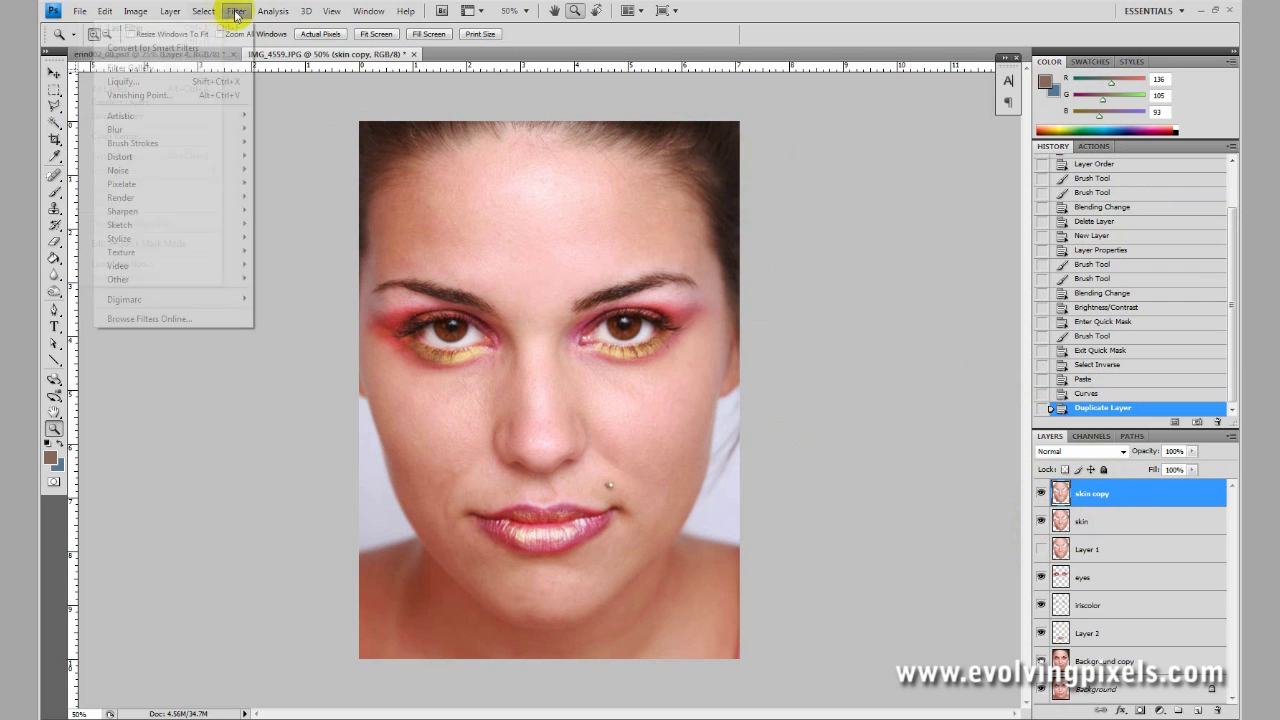
mouse_move(190, 129)
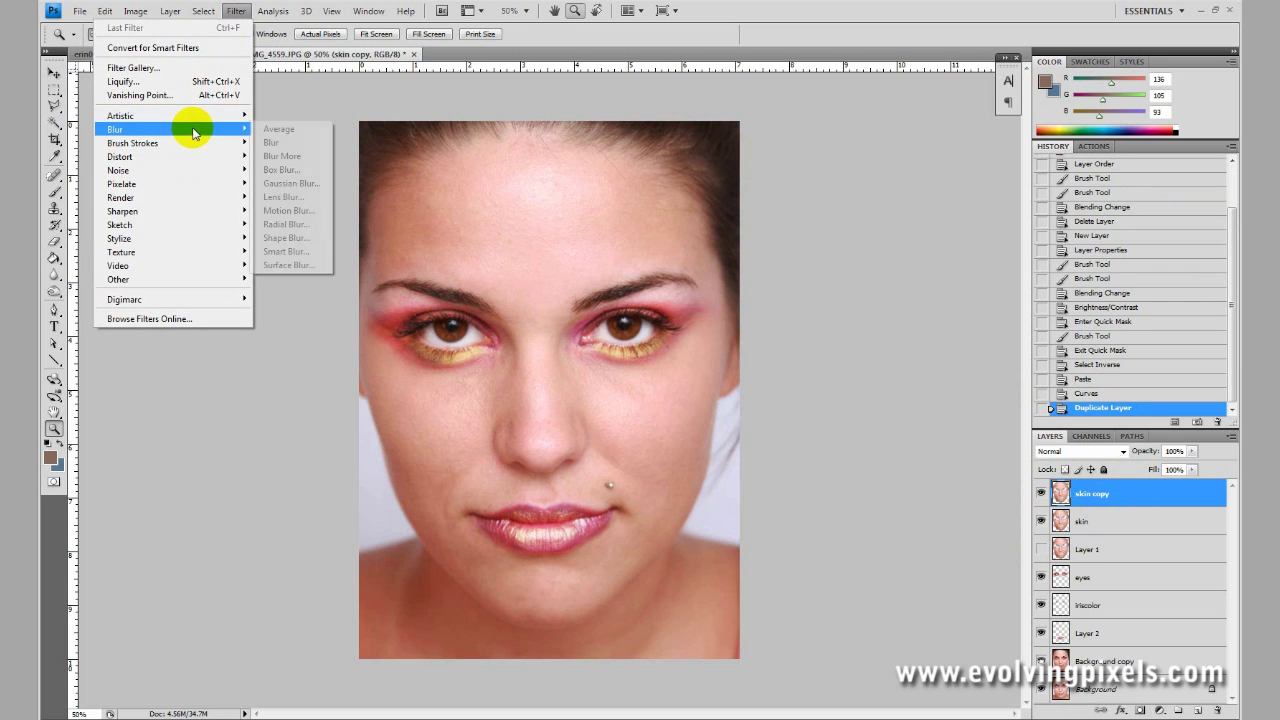
click(305, 185)
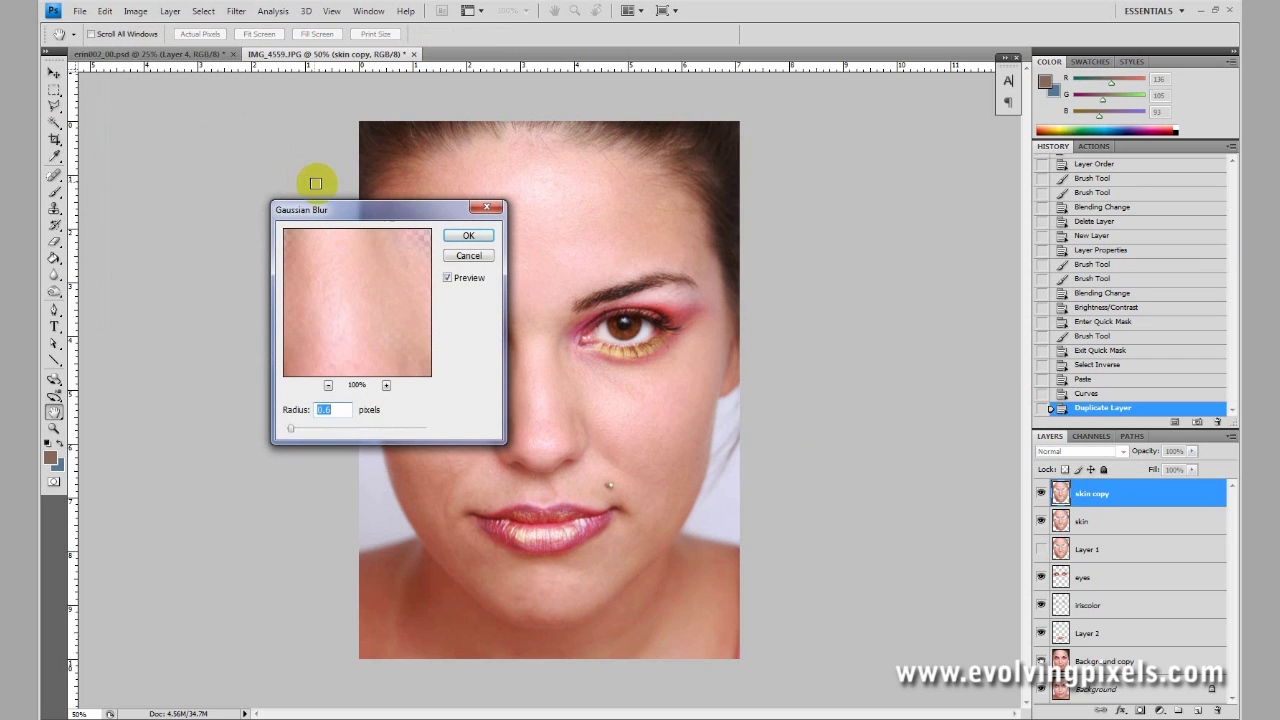
drag(323, 206, 821, 267)
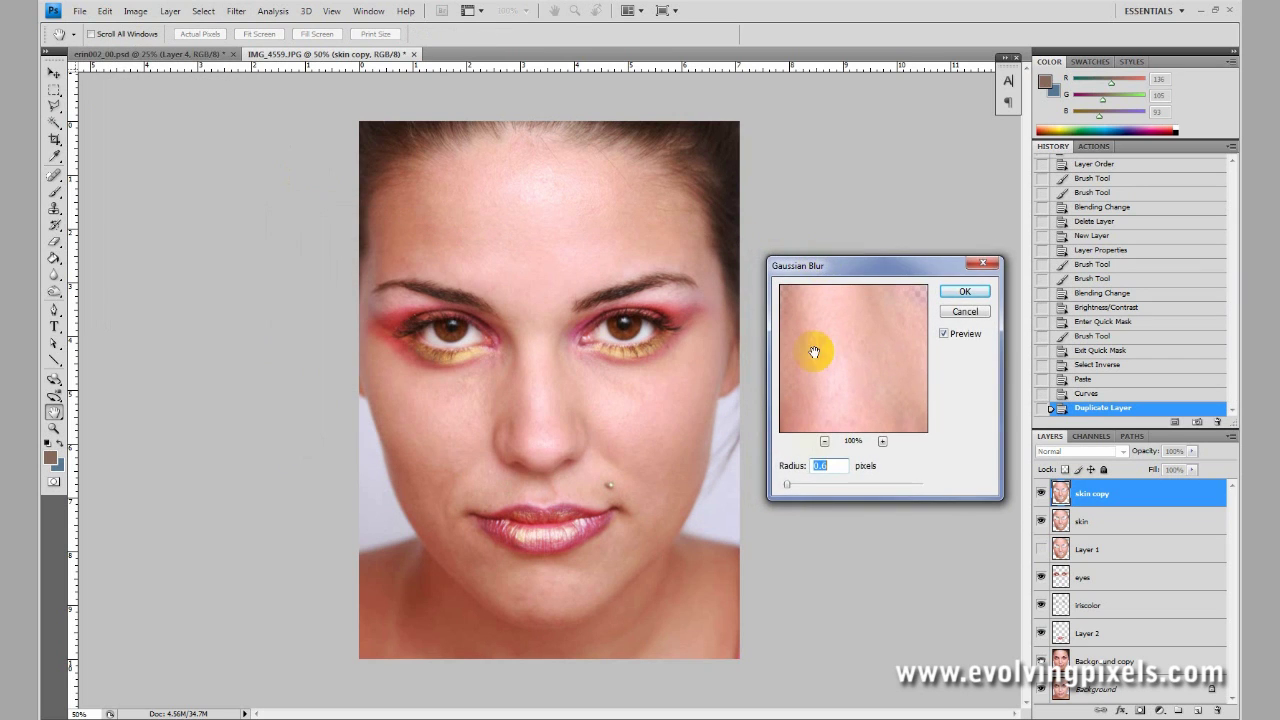
drag(786, 487, 811, 488)
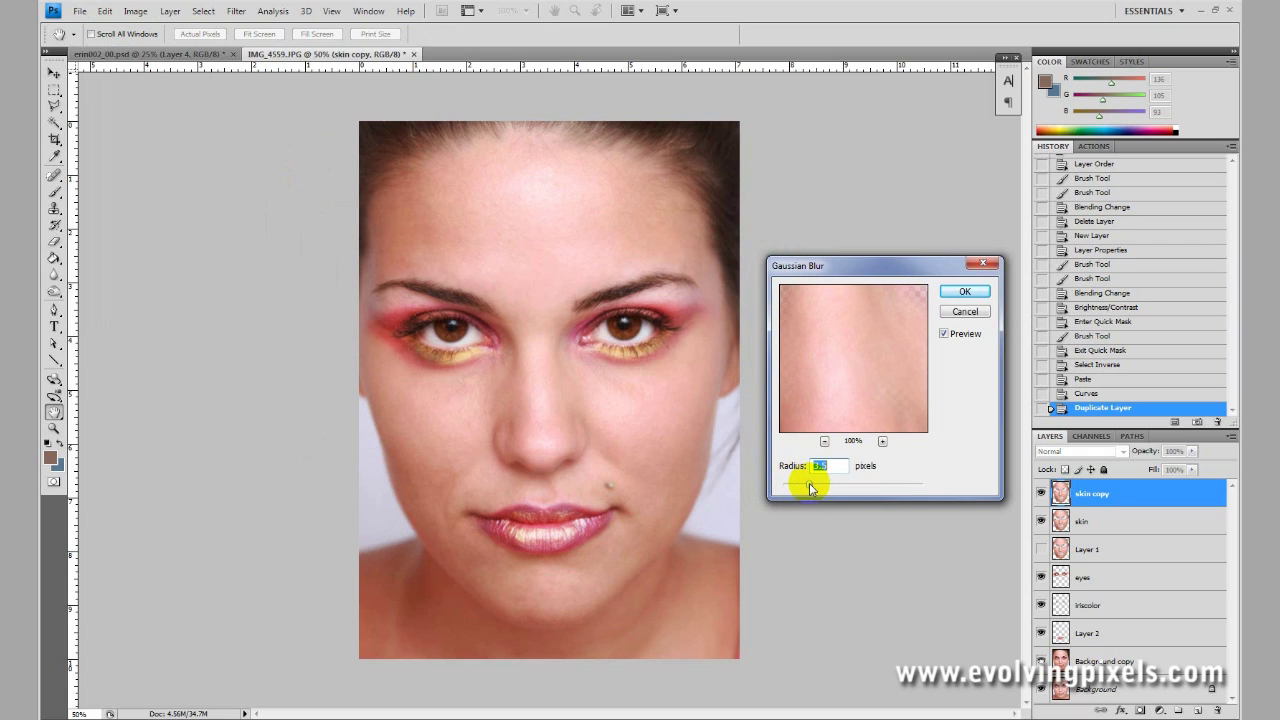
drag(808, 486, 815, 489)
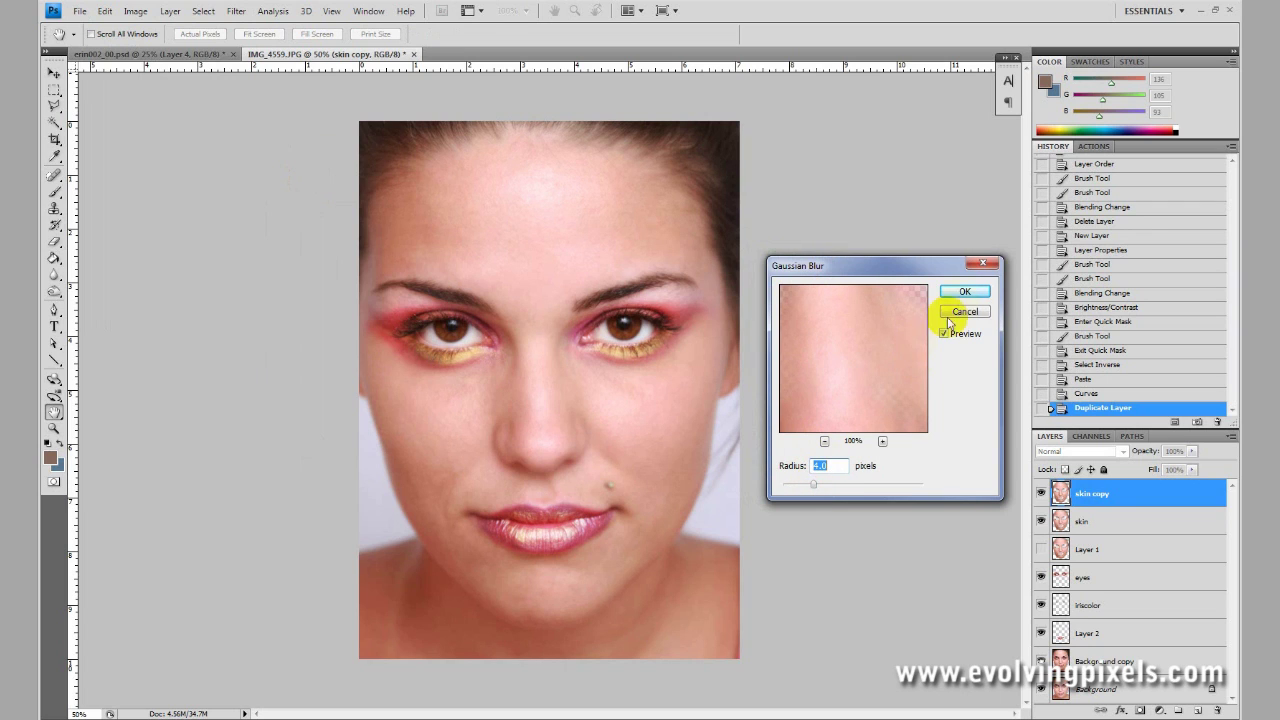
click(964, 291)
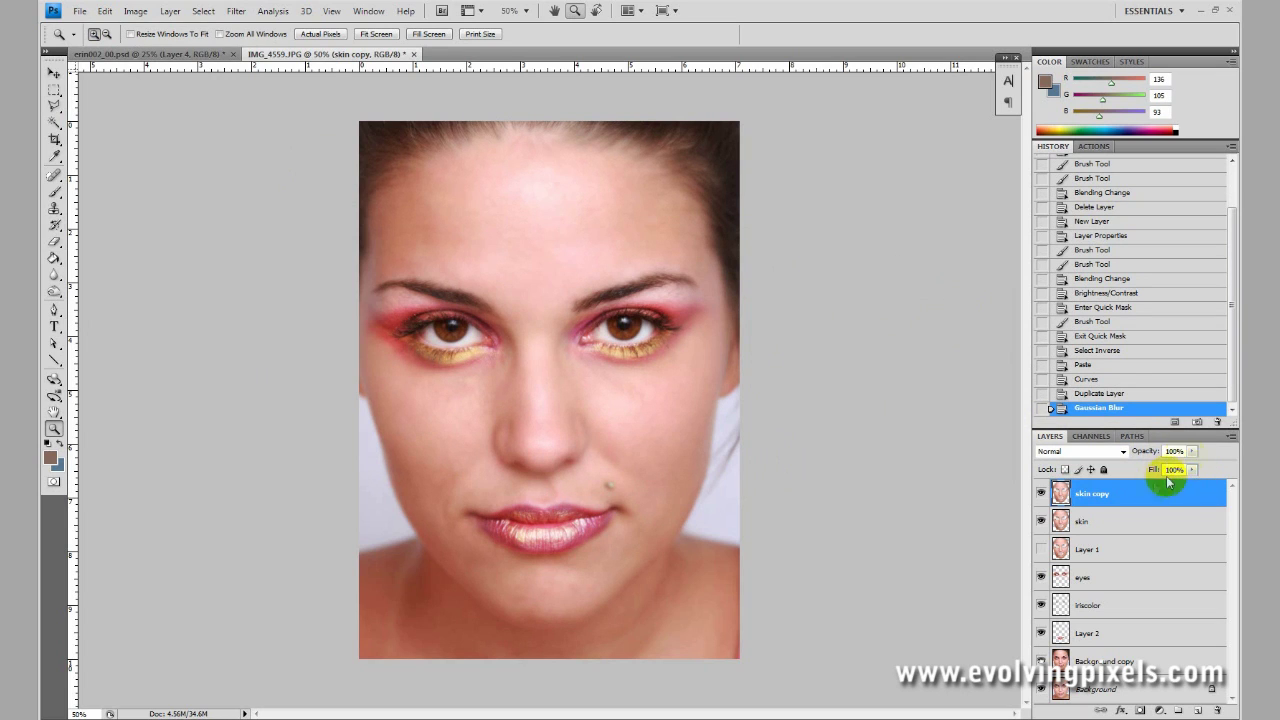
Step: Lower the skin copy layer's opacity to about 45% to blend the blur with the skin below
click(1193, 452)
drag(1193, 468, 1151, 472)
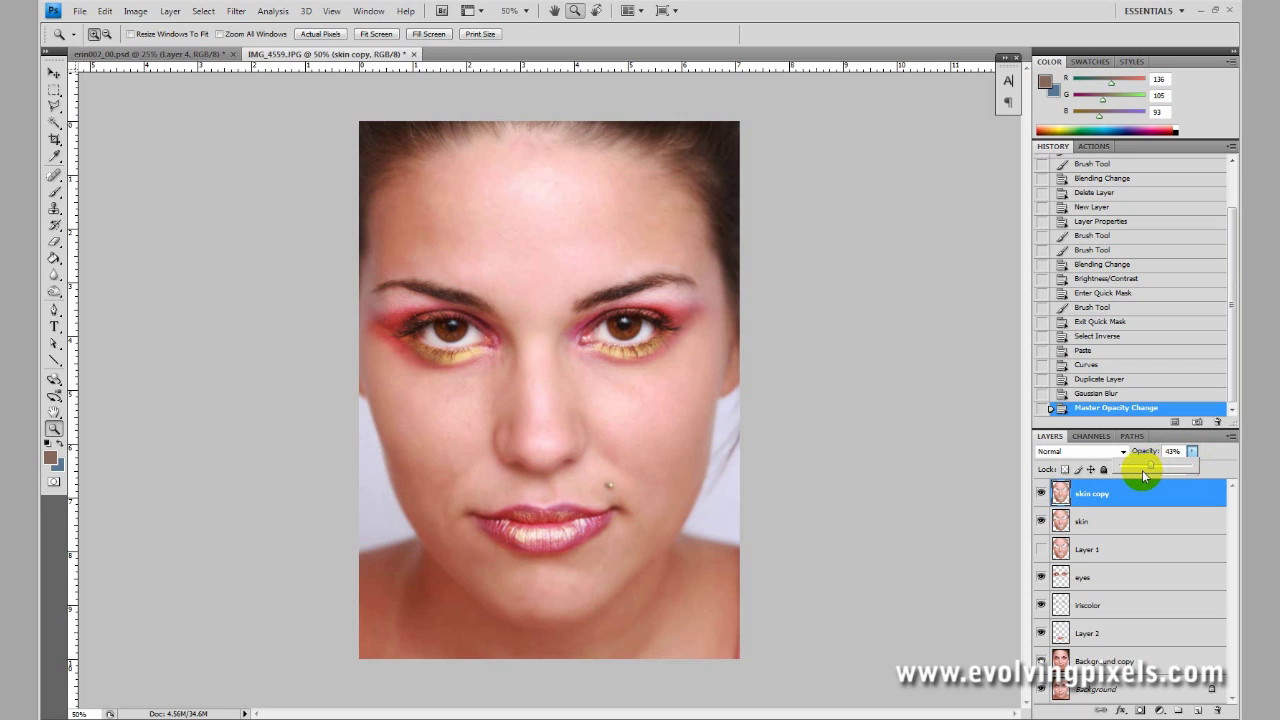
click(1142, 470)
drag(1143, 472, 1155, 468)
click(900, 541)
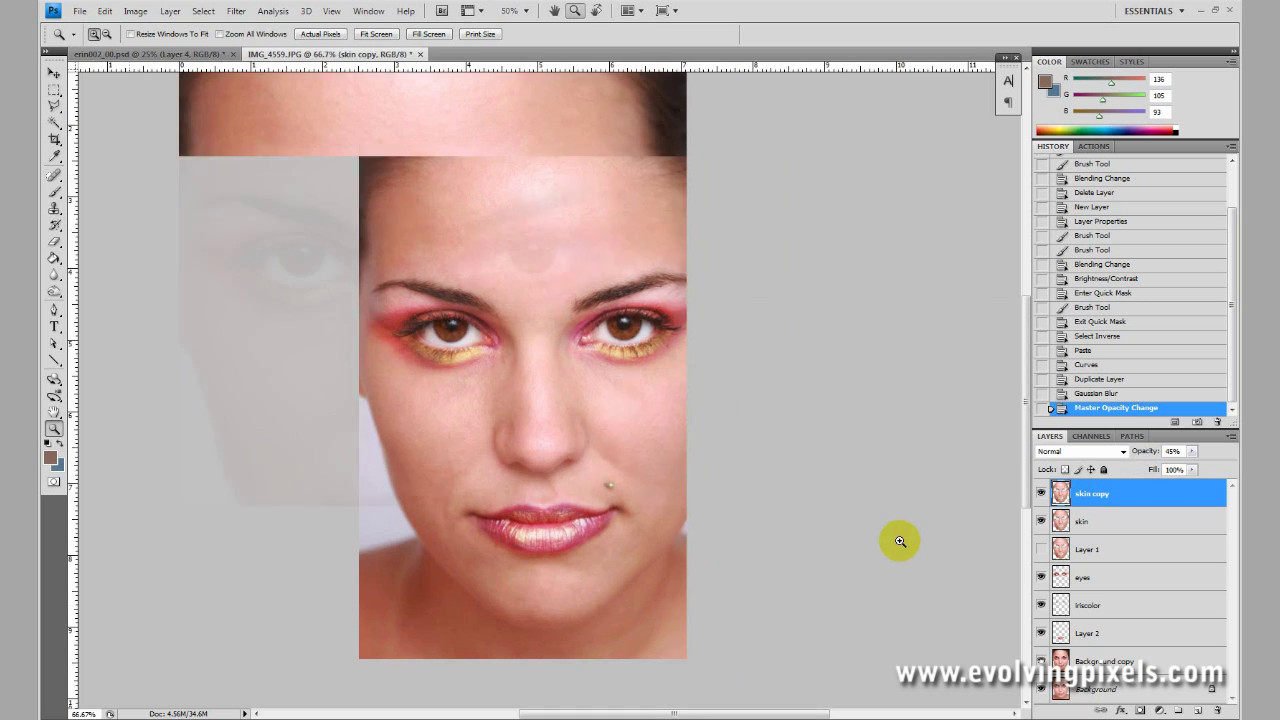
Step: Merge the layers from skin copy down to Background copy into a single layer, leaving the original Background separate
click(430, 304)
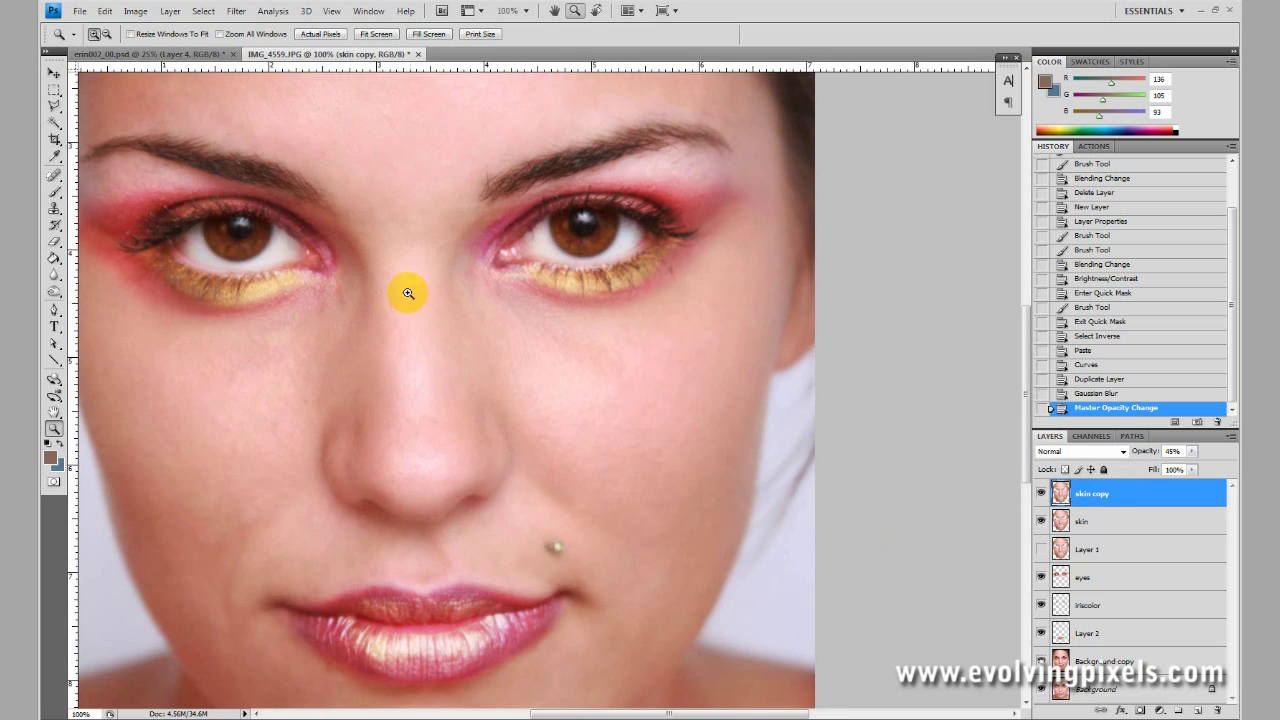
alt+click(414, 348)
alt+click(414, 350)
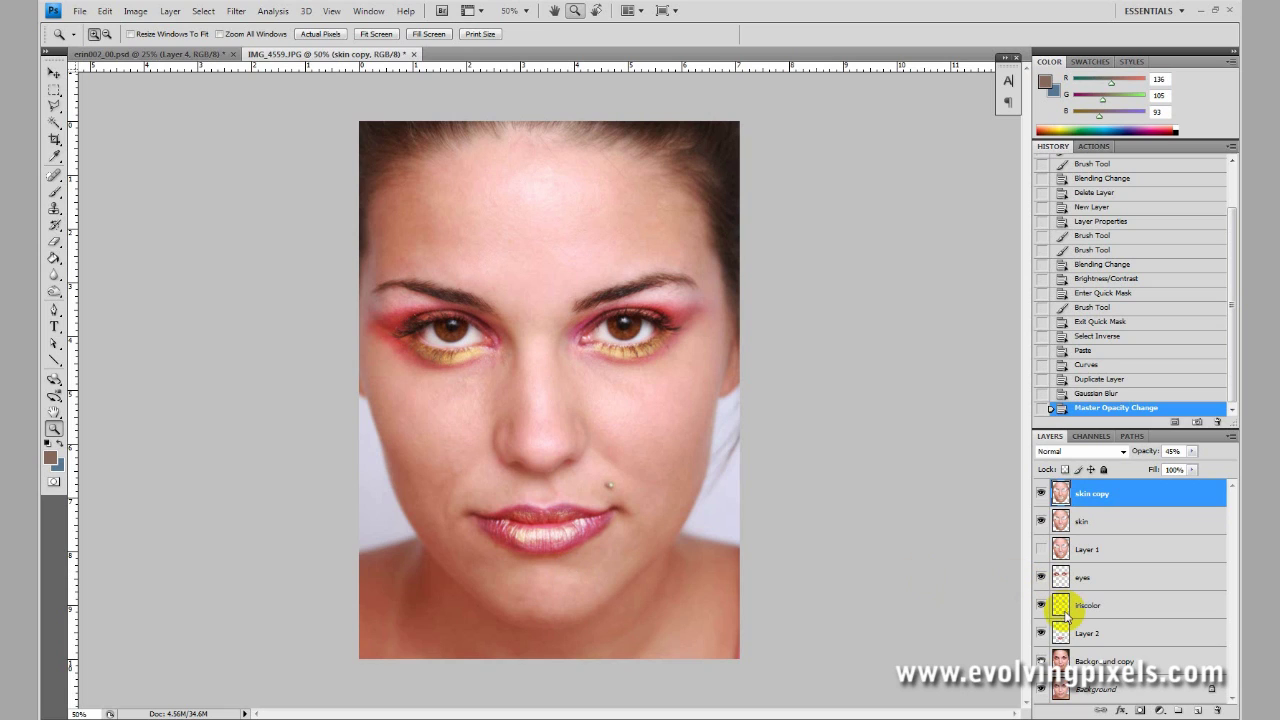
shift+click(1122, 660)
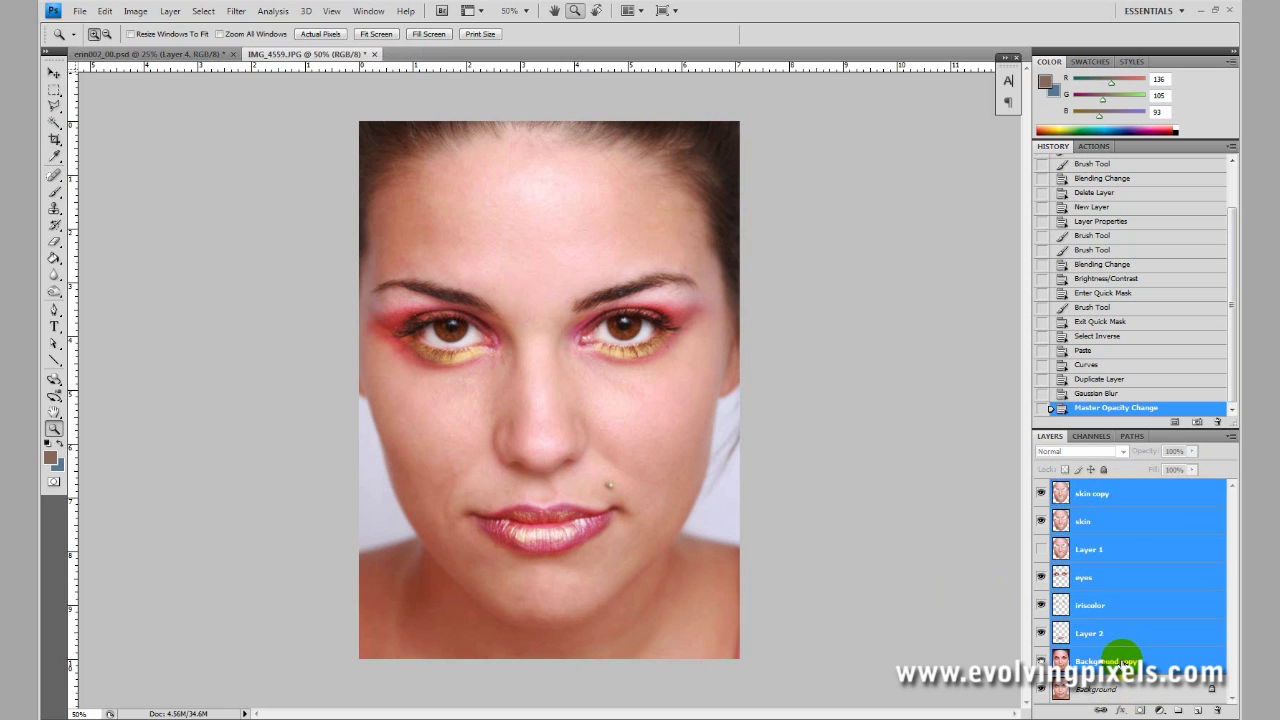
click(1090, 494)
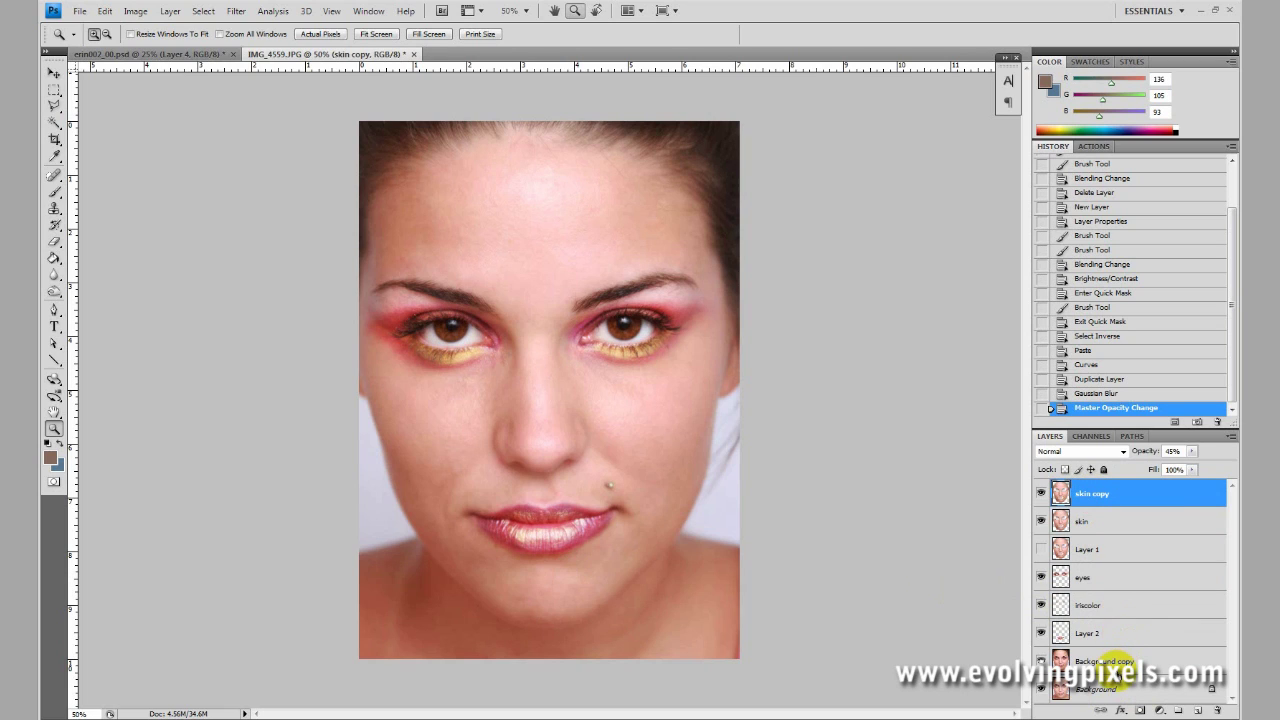
shift+click(1120, 660)
drag(1120, 660, 1094, 595)
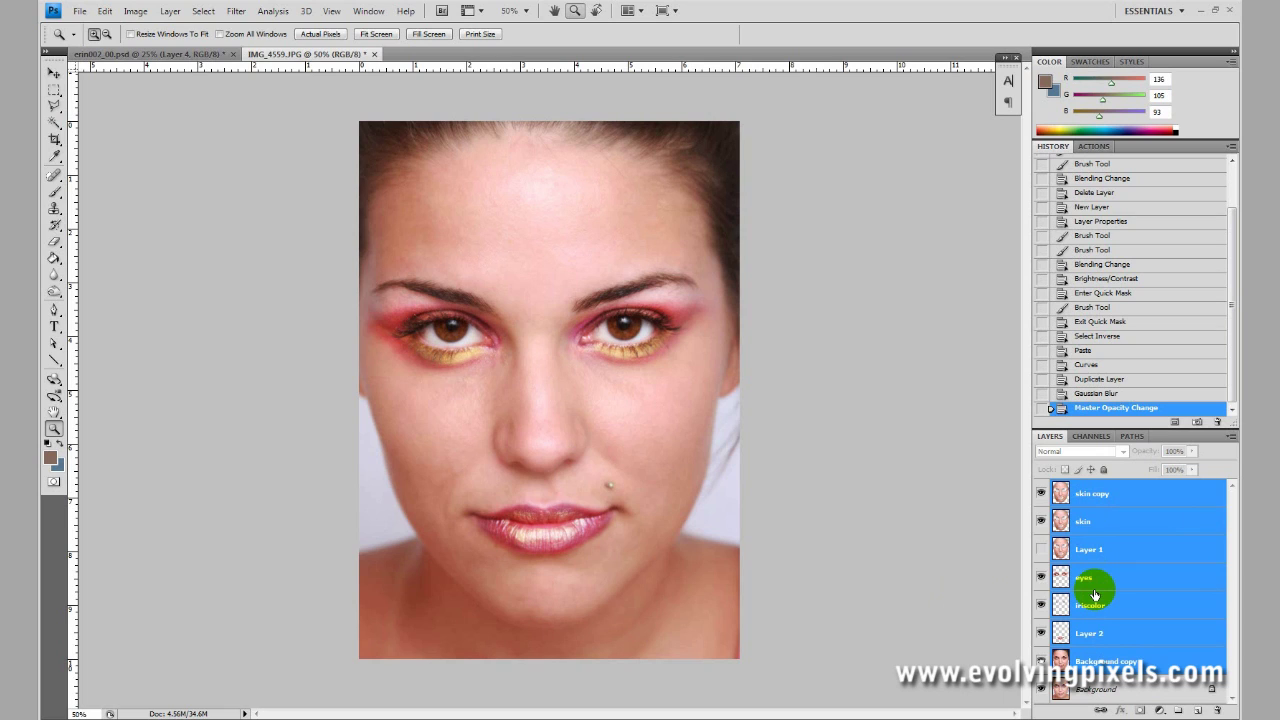
drag(1094, 595, 1095, 595)
key(ctrl+e)
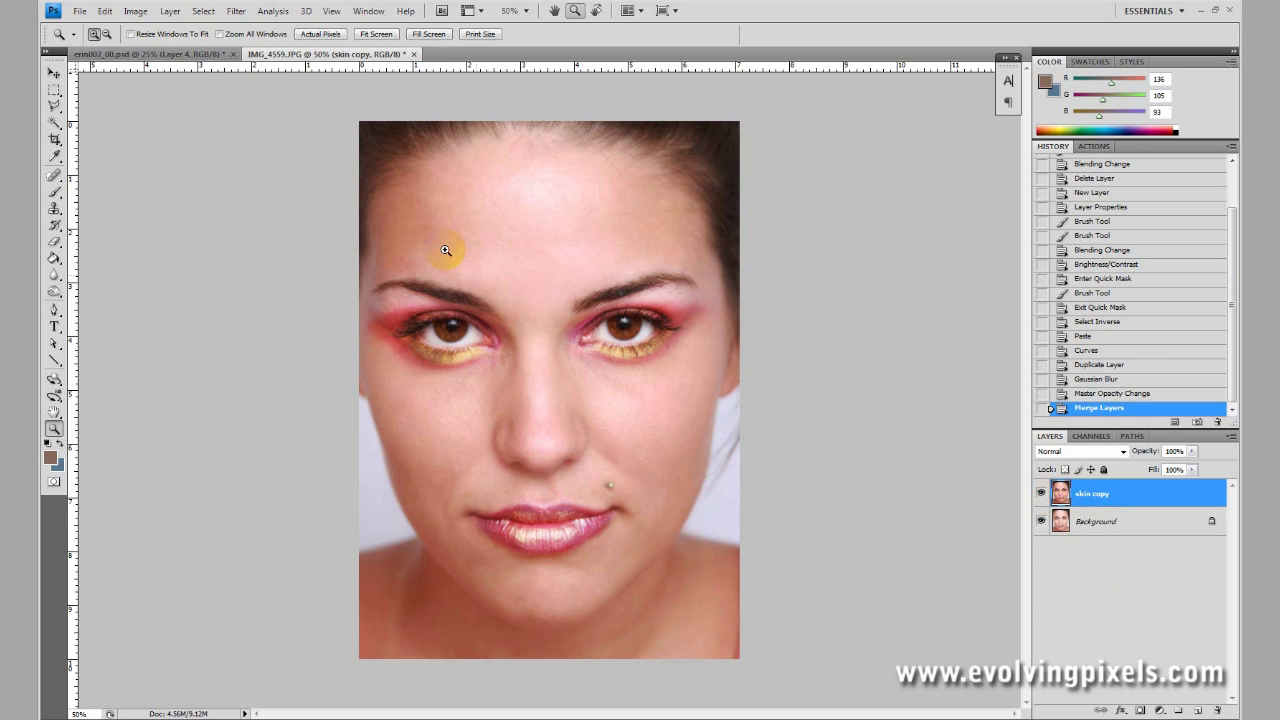
Step: Start a Smart Sharpen on the merged skin copy layer with a 75% amount and a 1.9 pixel radius
click(236, 11)
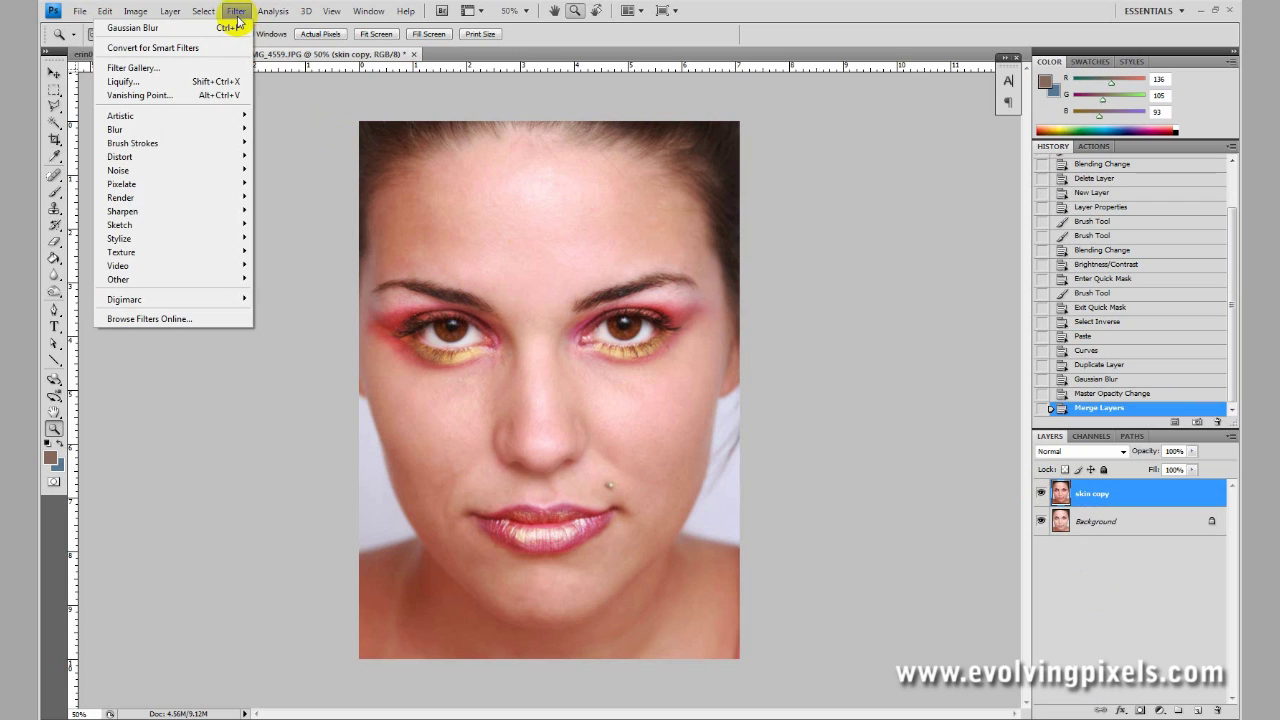
mouse_move(200, 130)
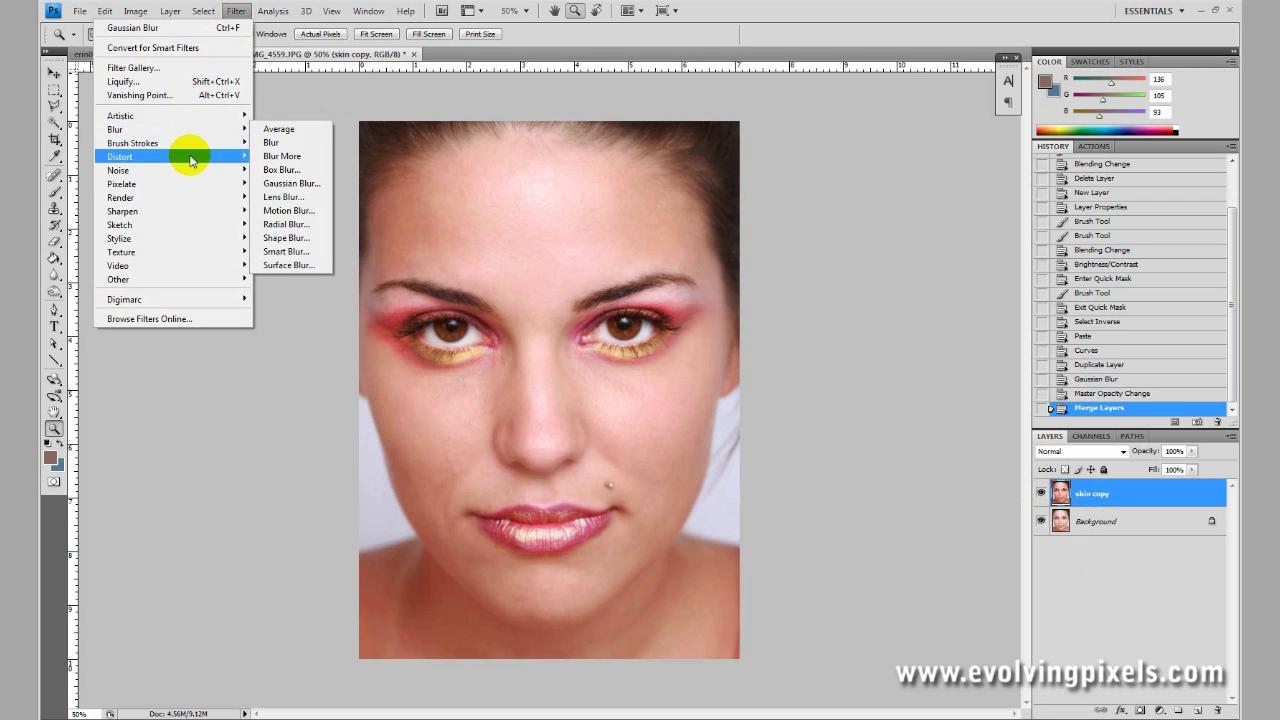
mouse_move(183, 211)
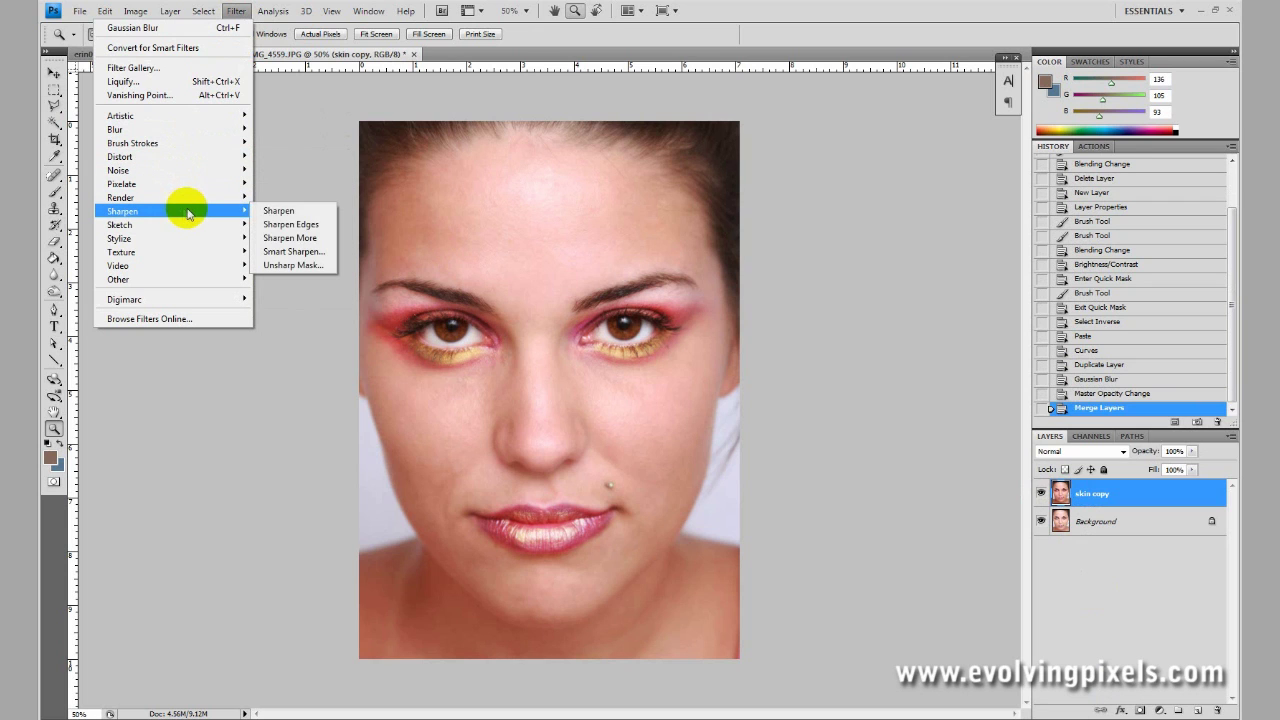
click(291, 252)
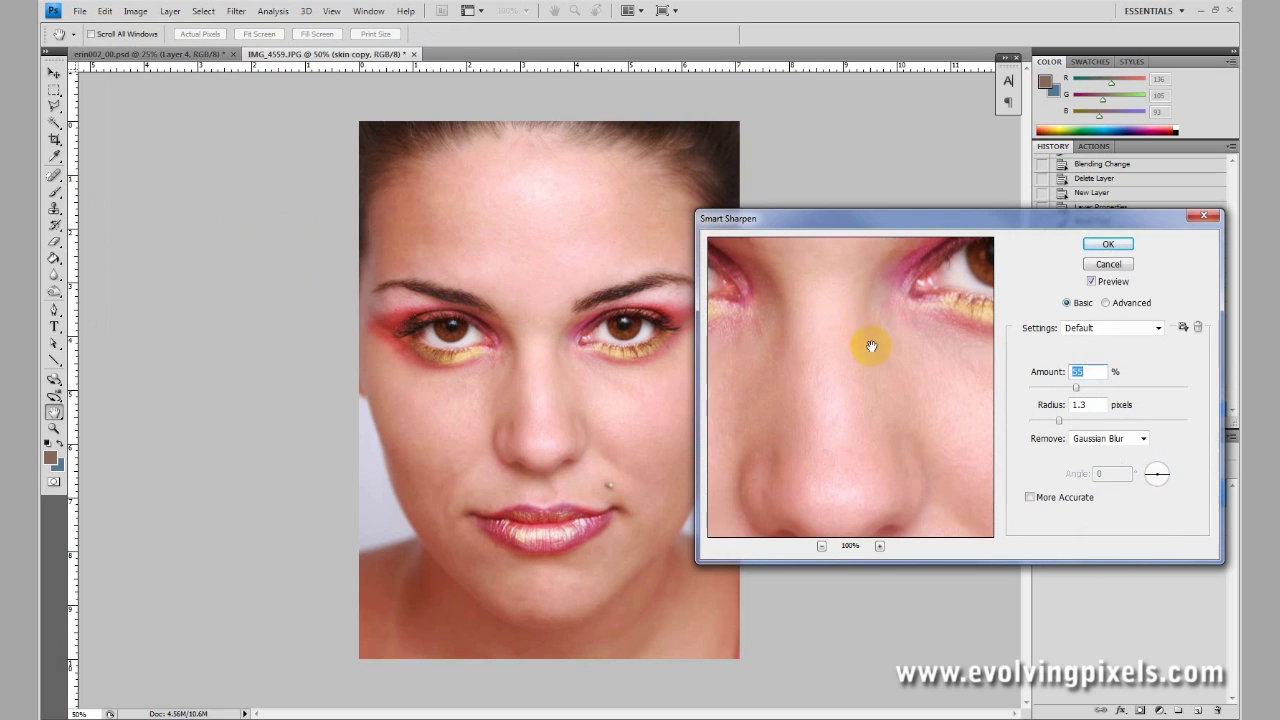
drag(1078, 393, 1050, 420)
Step: Try Lens Blur as the blur type removed by Smart Sharpen, and return it to Gaussian Blur
click(1145, 442)
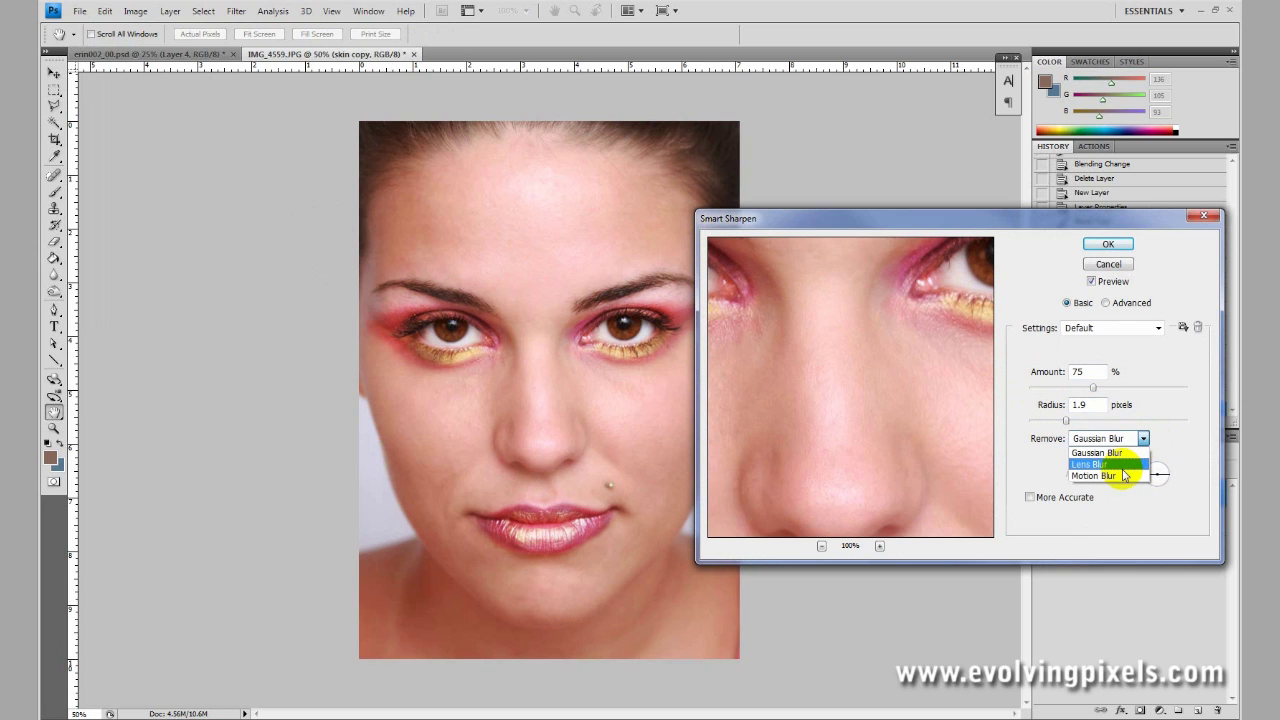
click(1122, 467)
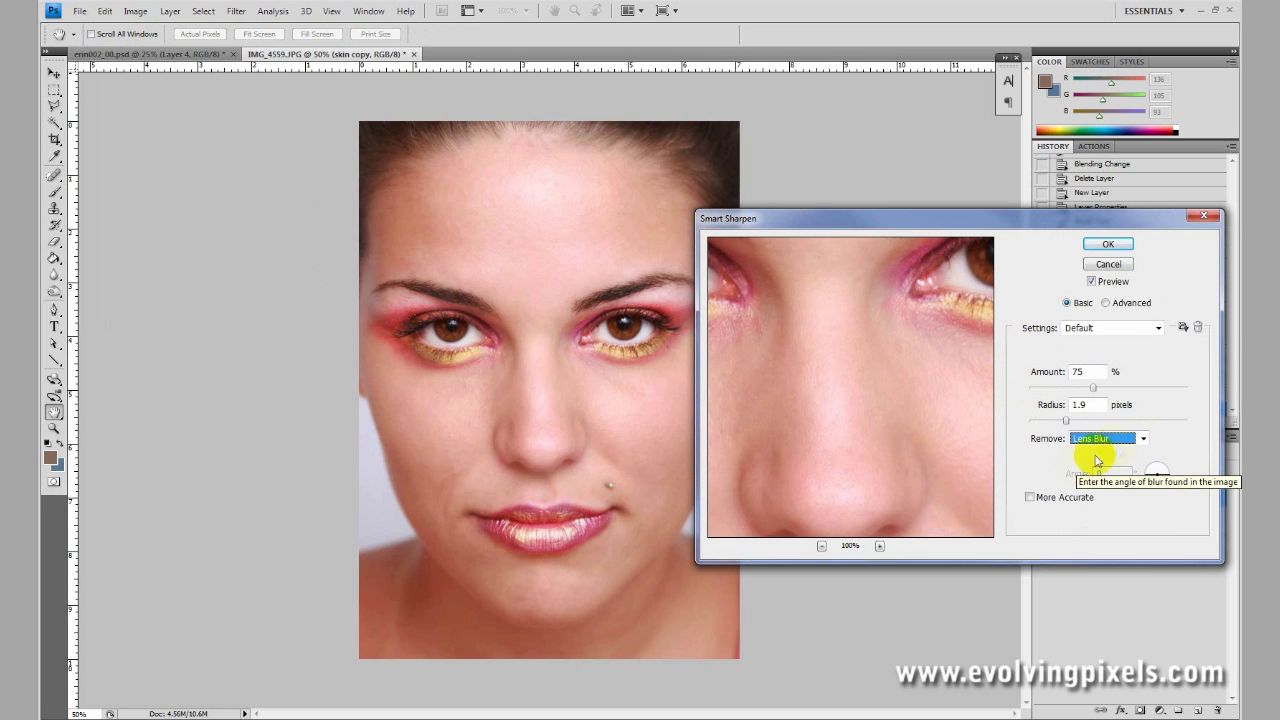
click(1142, 440)
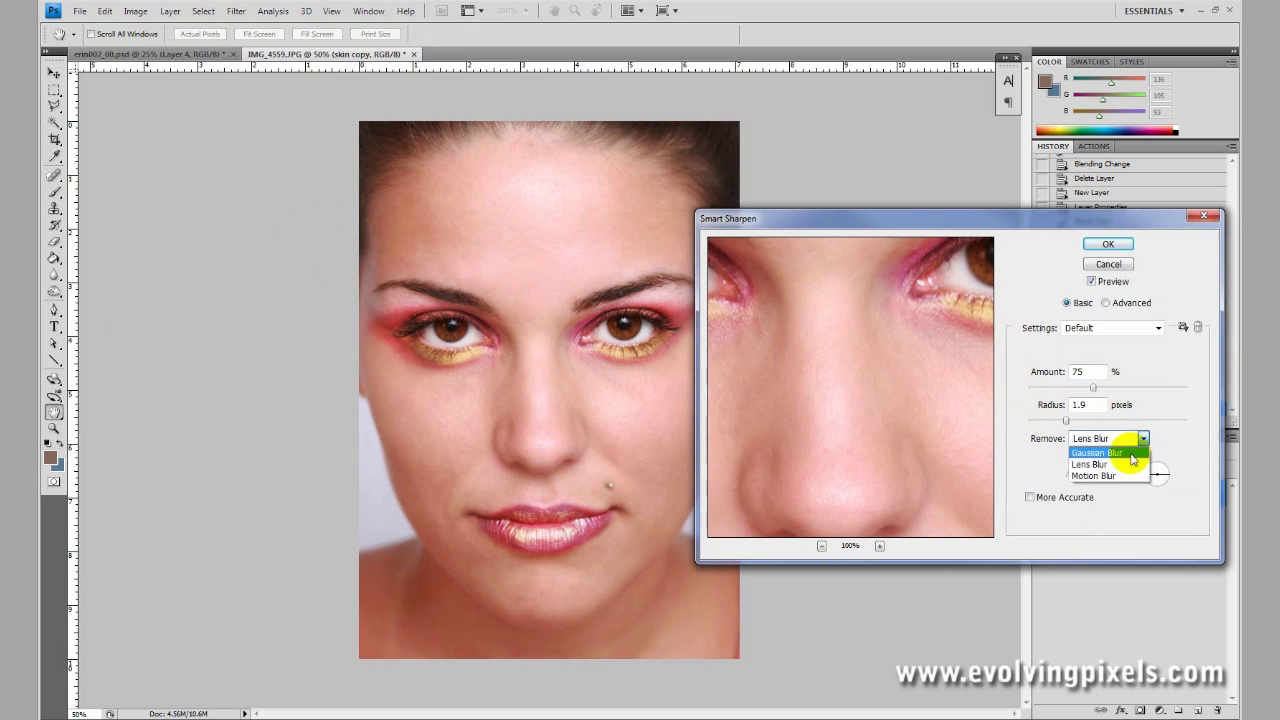
click(1126, 452)
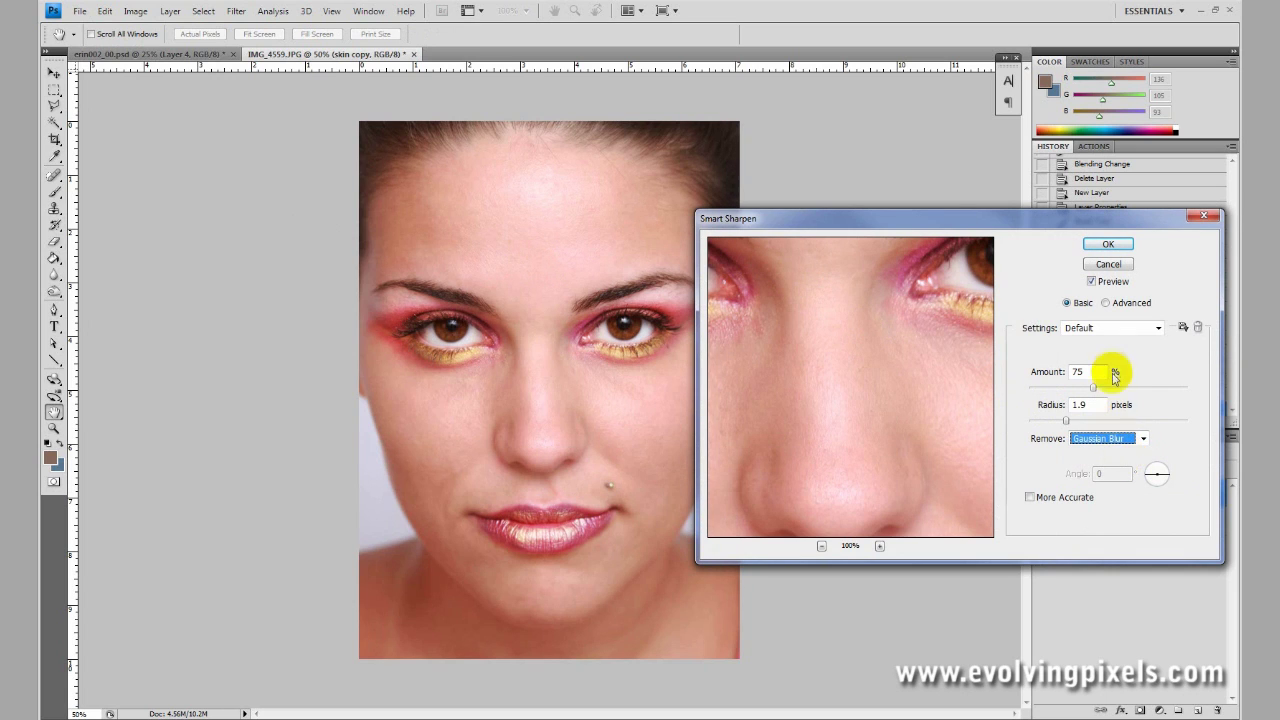
Step: Lower the Smart Sharpen radius to just under 1.4 pixels and apply the sharpening to the merged layer
drag(1066, 420, 1062, 426)
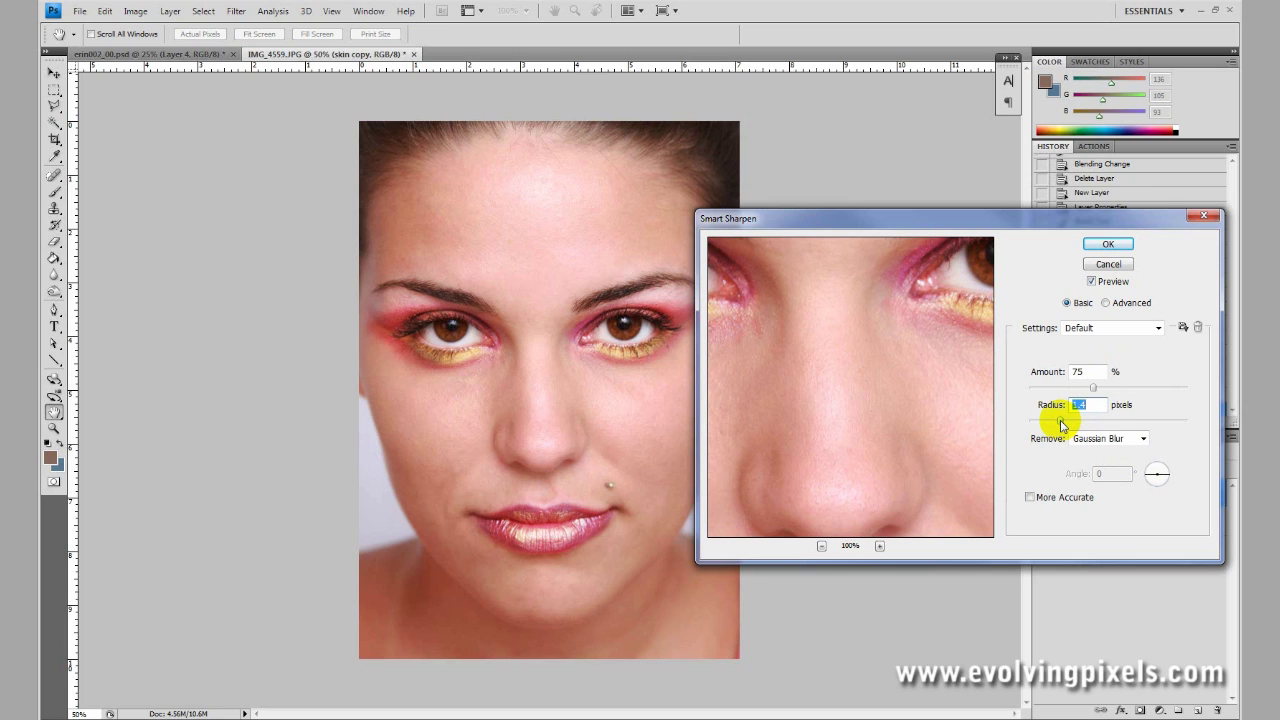
drag(1061, 424, 1058, 425)
click(1108, 244)
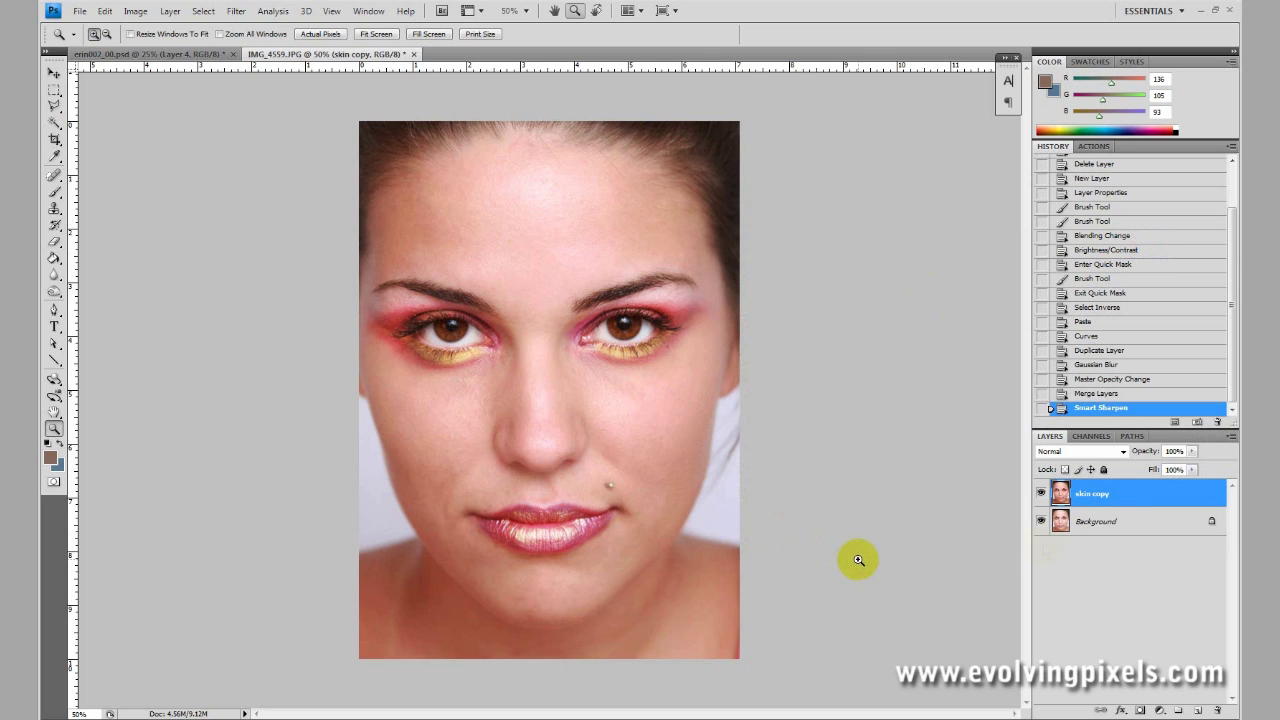
Step: Toggle the merged skin copy layer off and on to compare the full retouch with the original portrait
click(1043, 495)
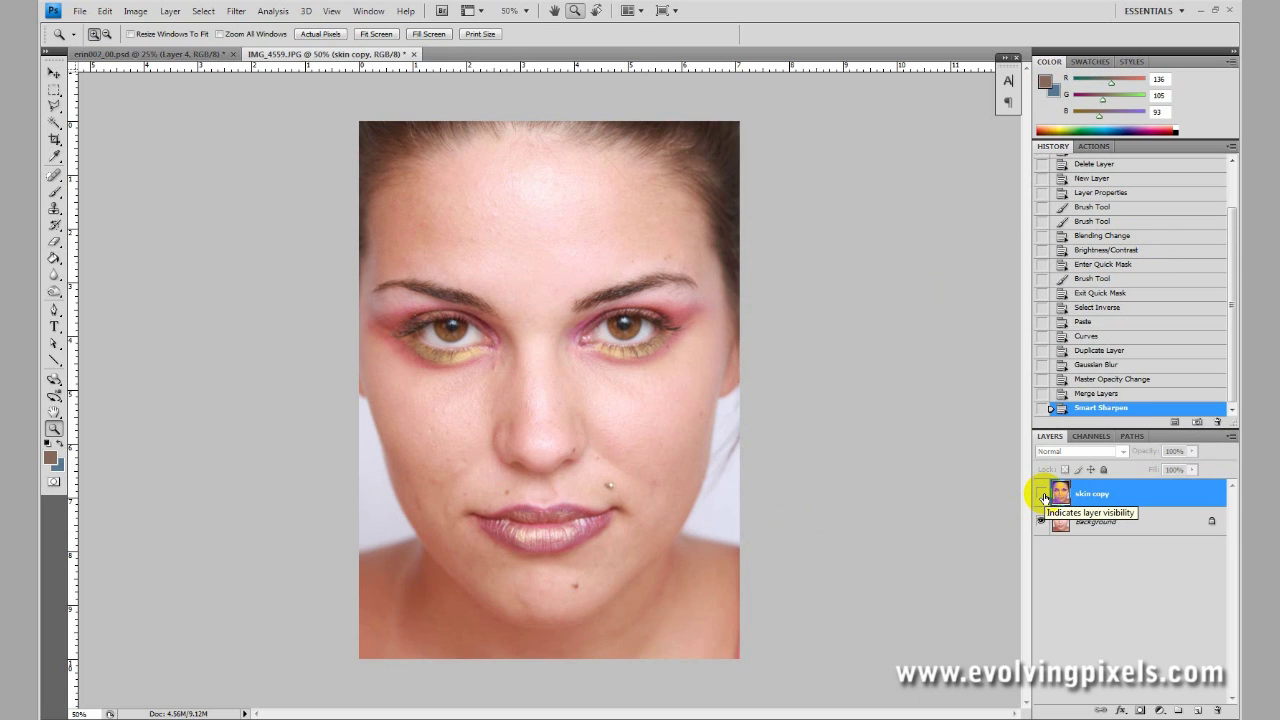
click(1043, 495)
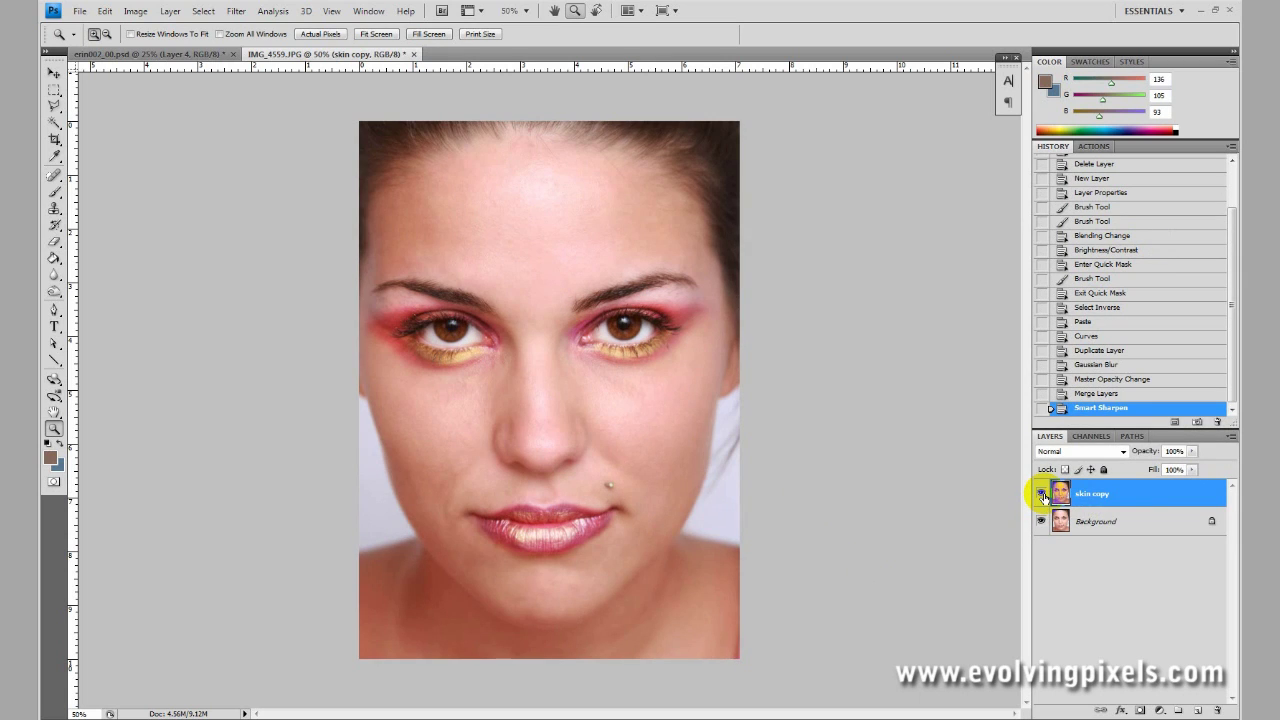
Step: Activate the Crop tool for cropping the retouched portrait
key(c)
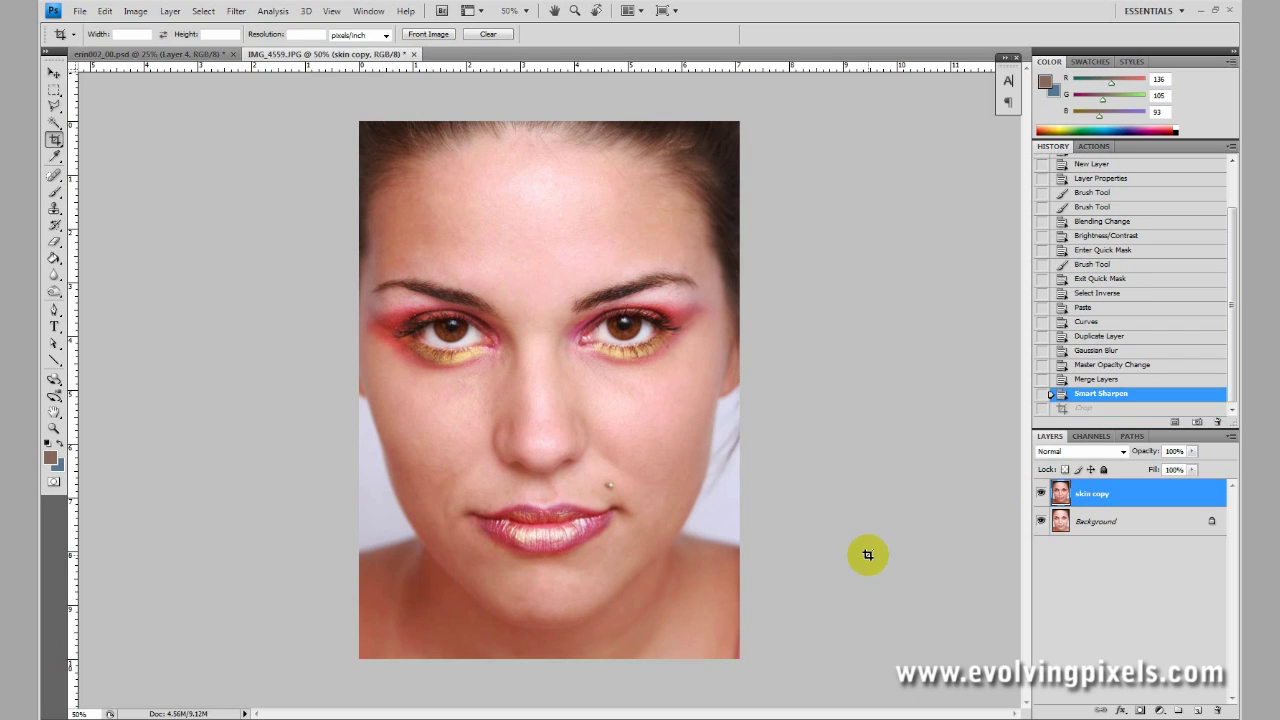